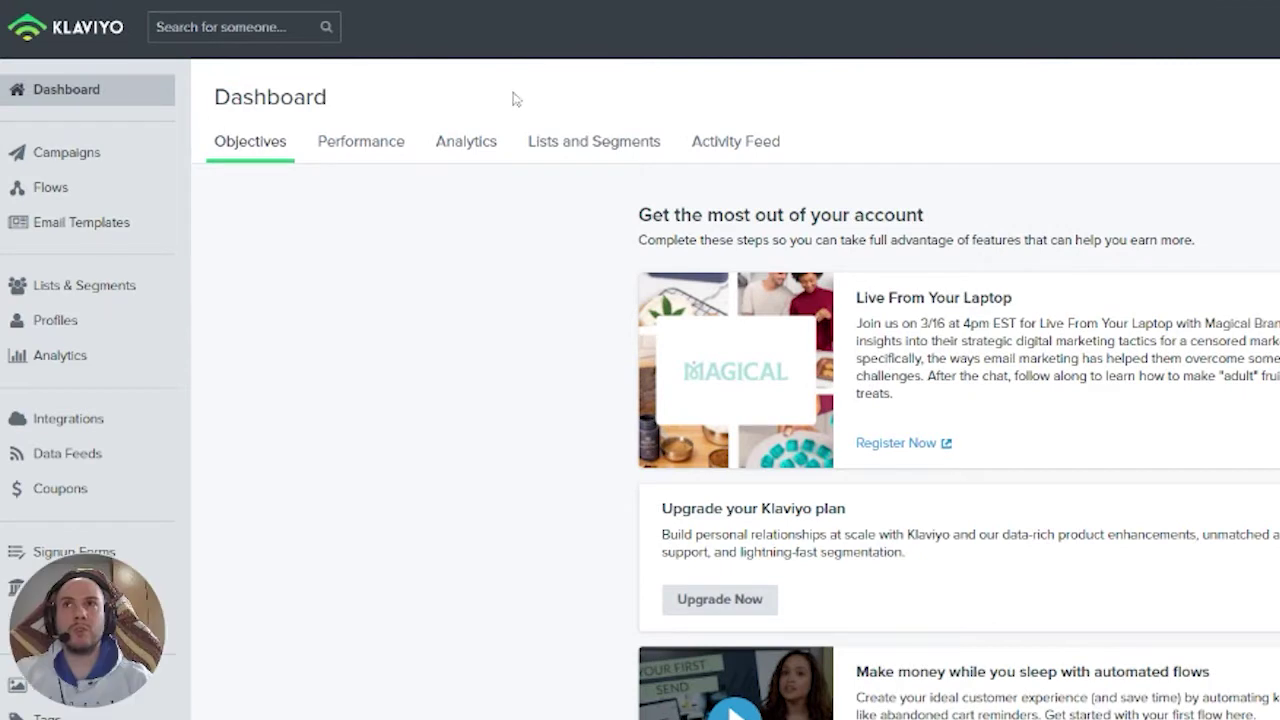
Start a new coupon from the Coupons page and enter CouponCode10 as its name.
click(60, 494)
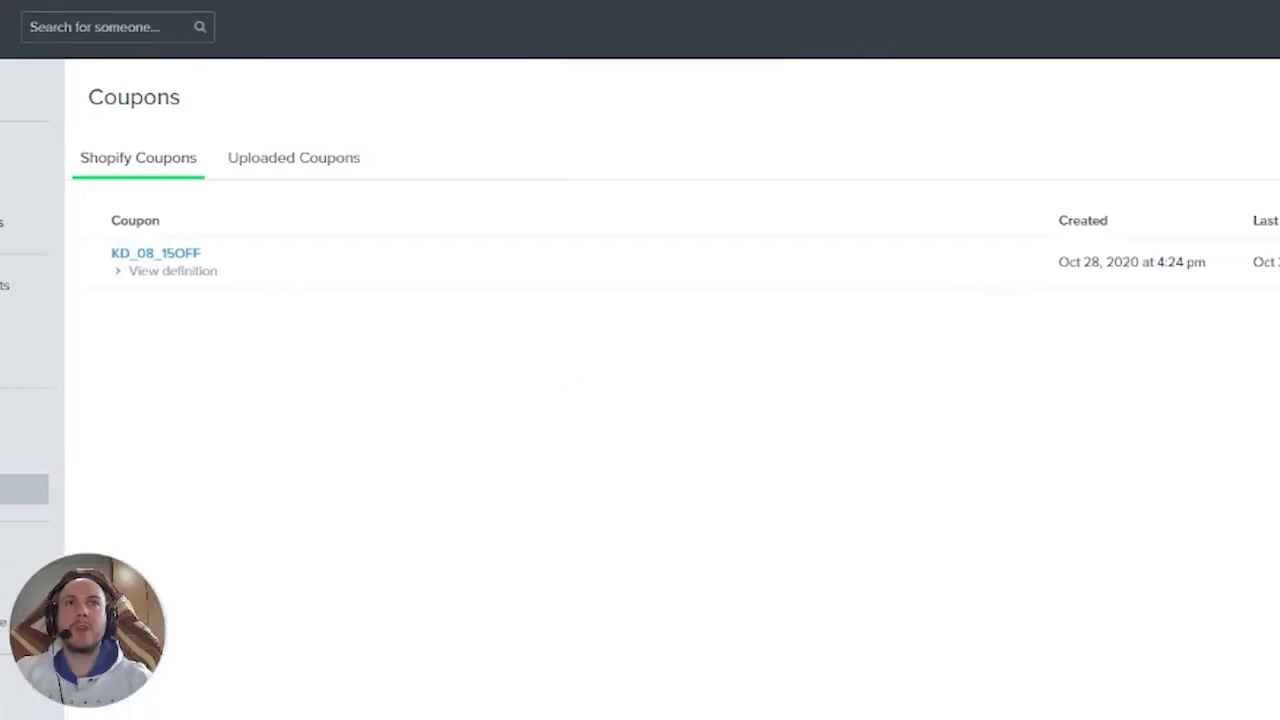
click(1157, 103)
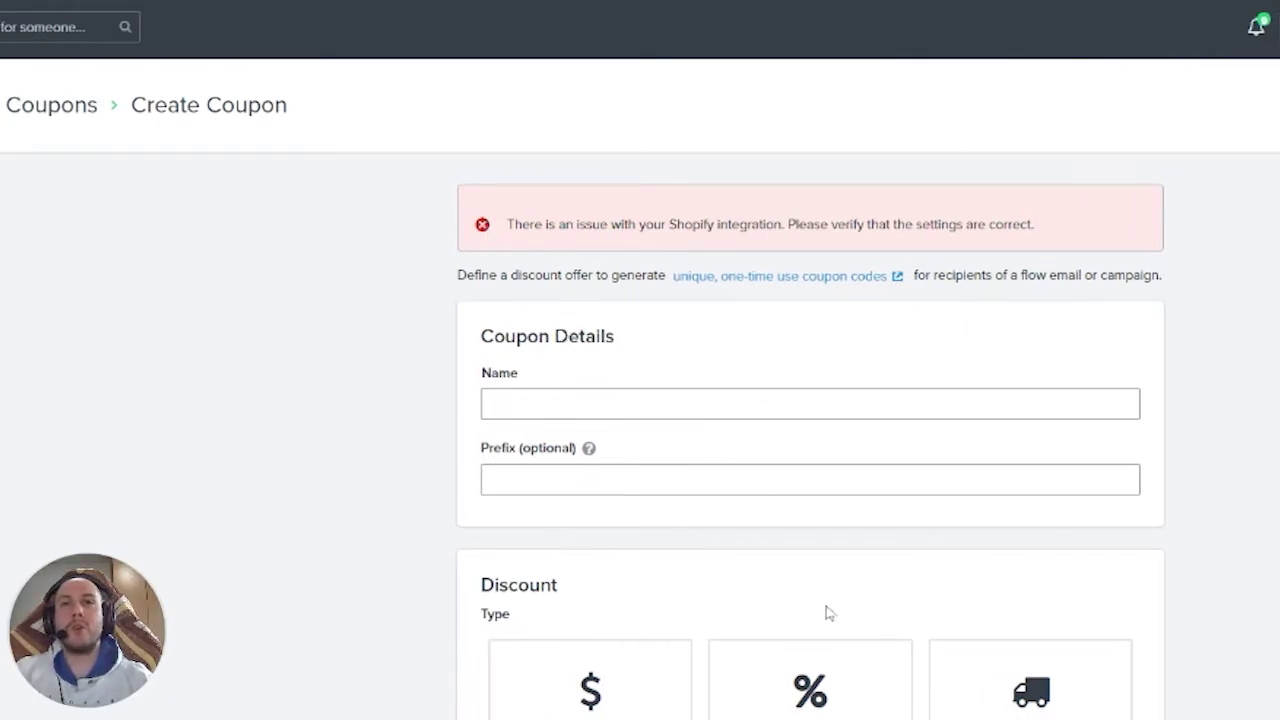
click(614, 404)
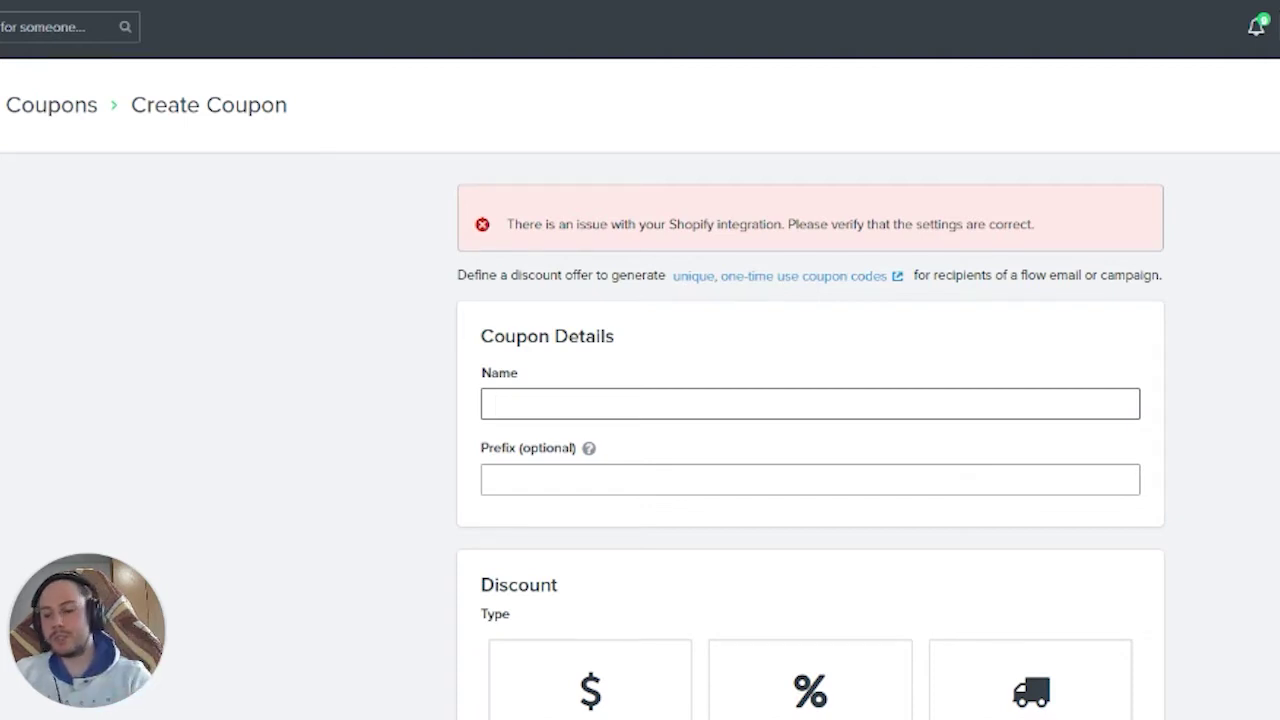
text(CouponCode)
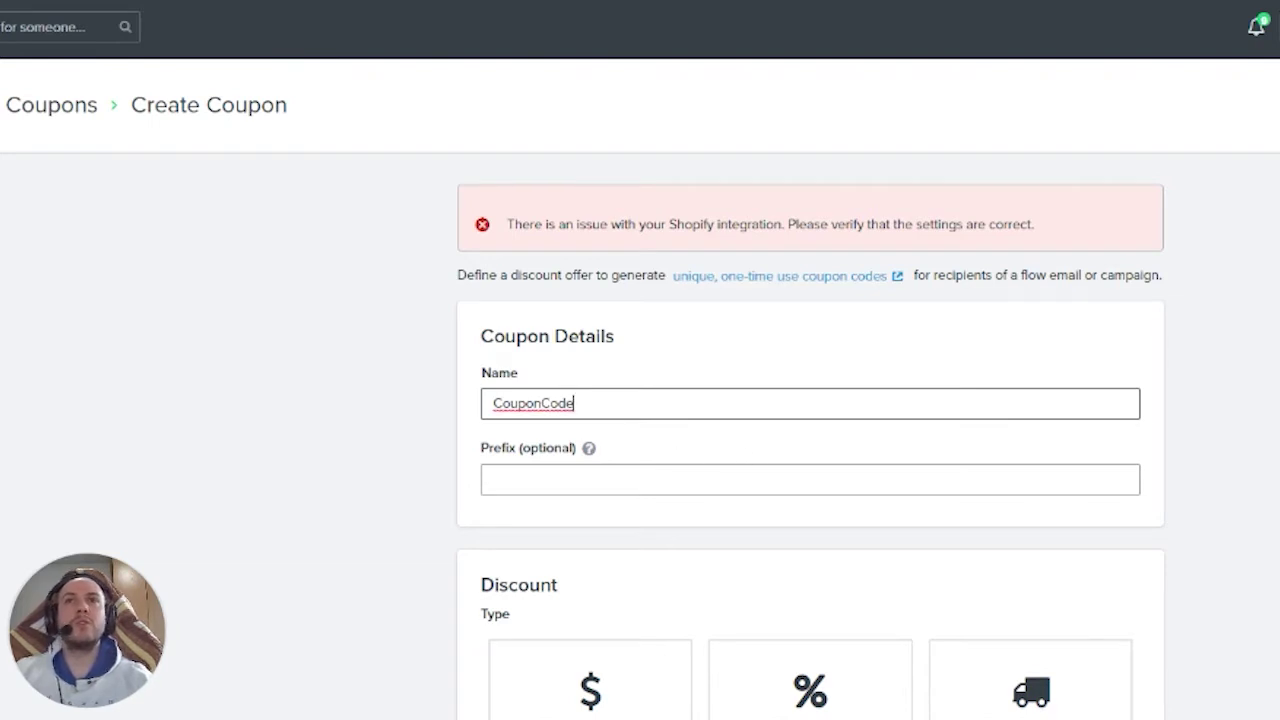
text(10)
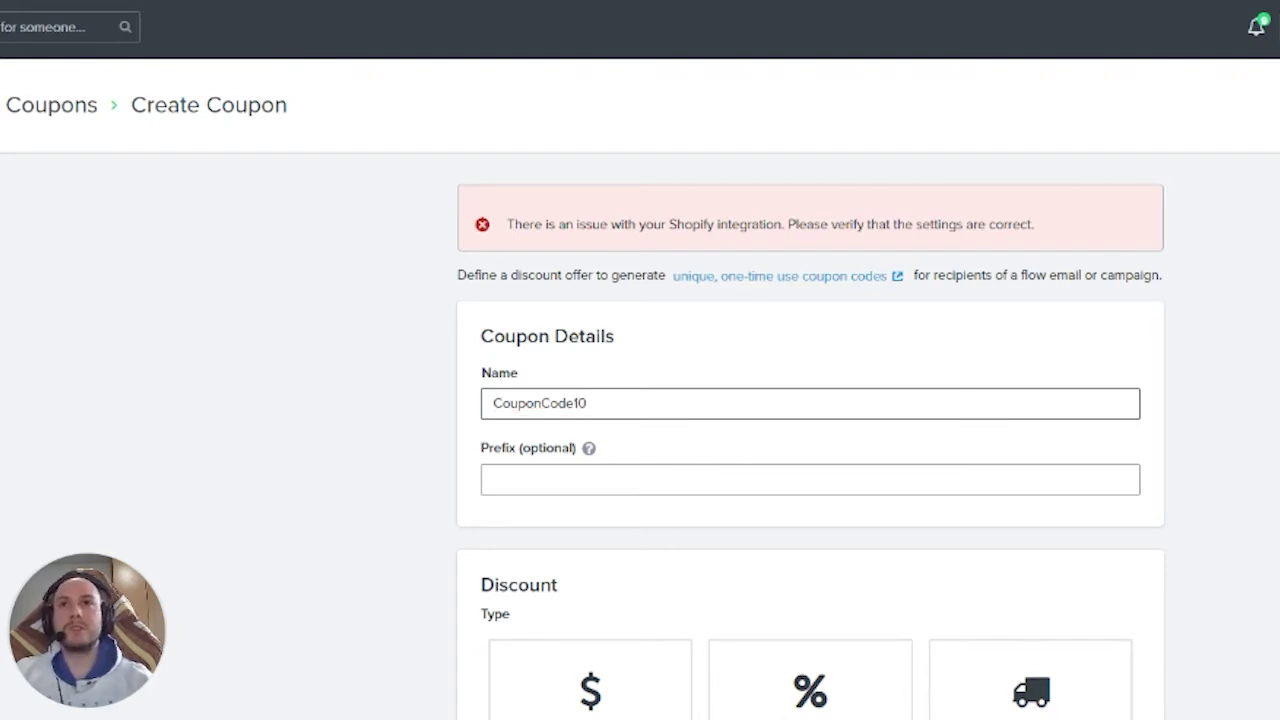
Replace the coupon name with 01_10OFF and leave the optional prefix empty.
key(shift+Left)
key(shift+Left)
click(590, 403)
drag(590, 403, 470, 403)
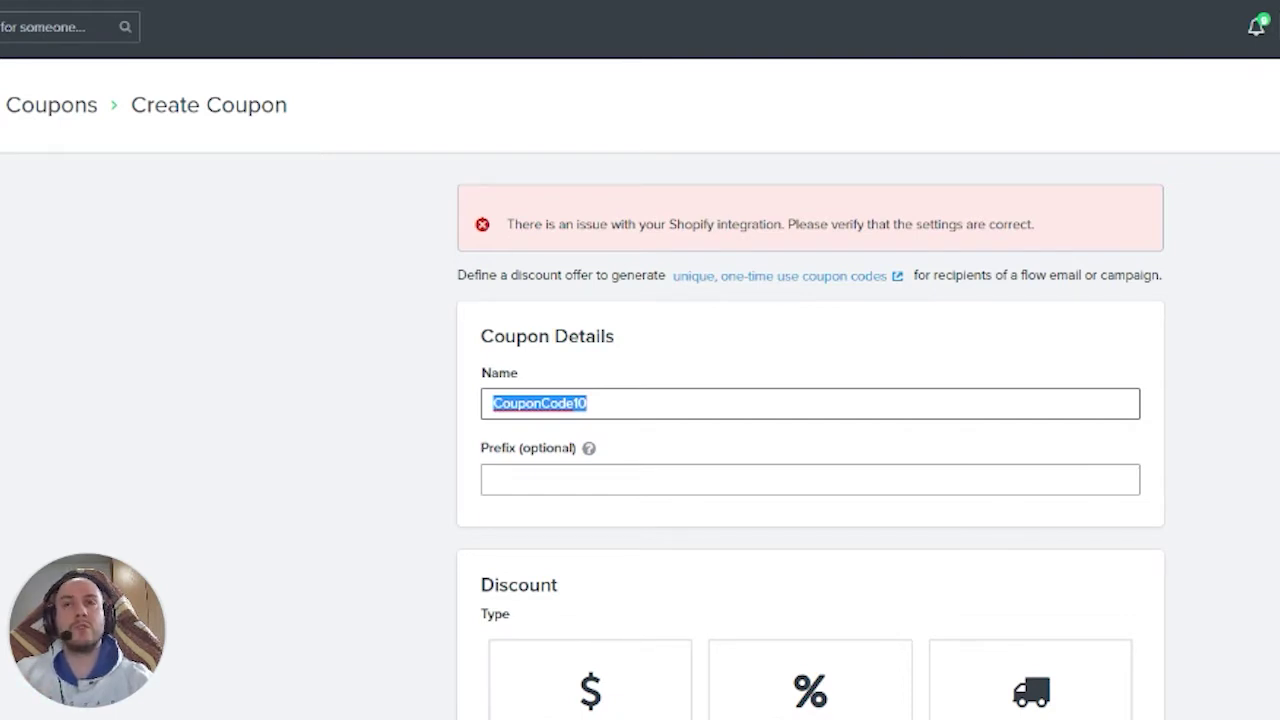
text(01)
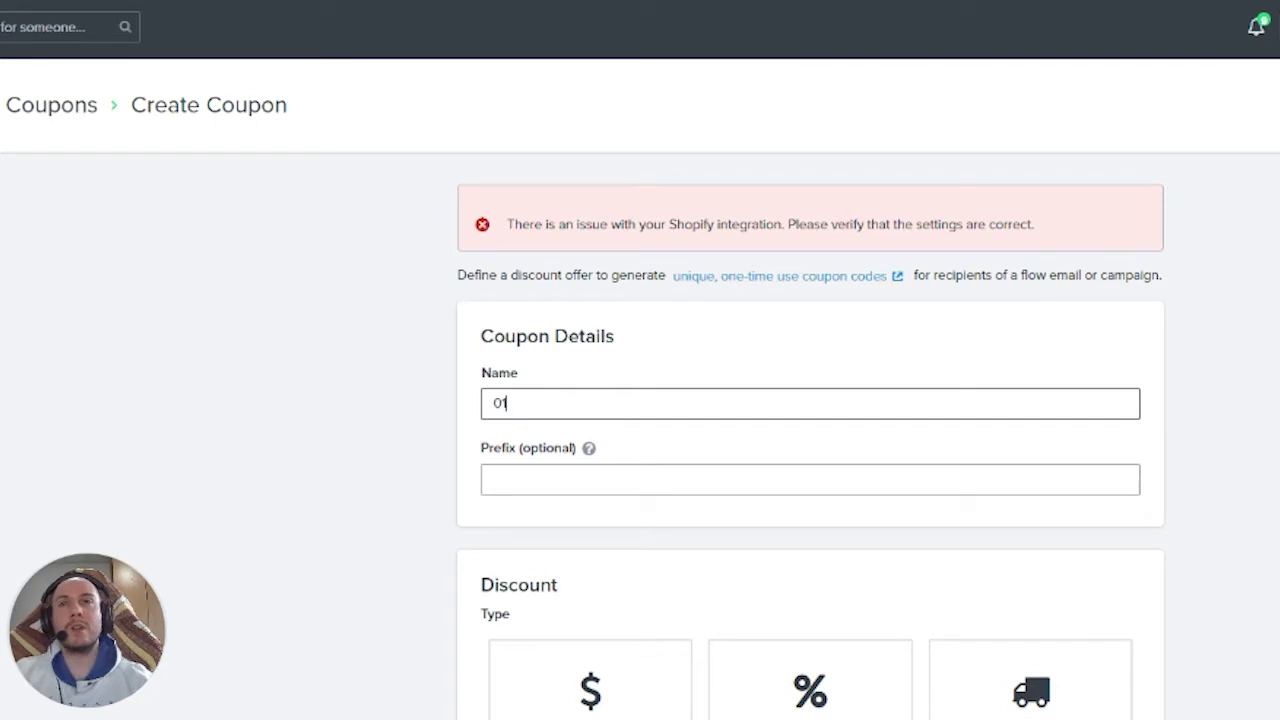
text(_)
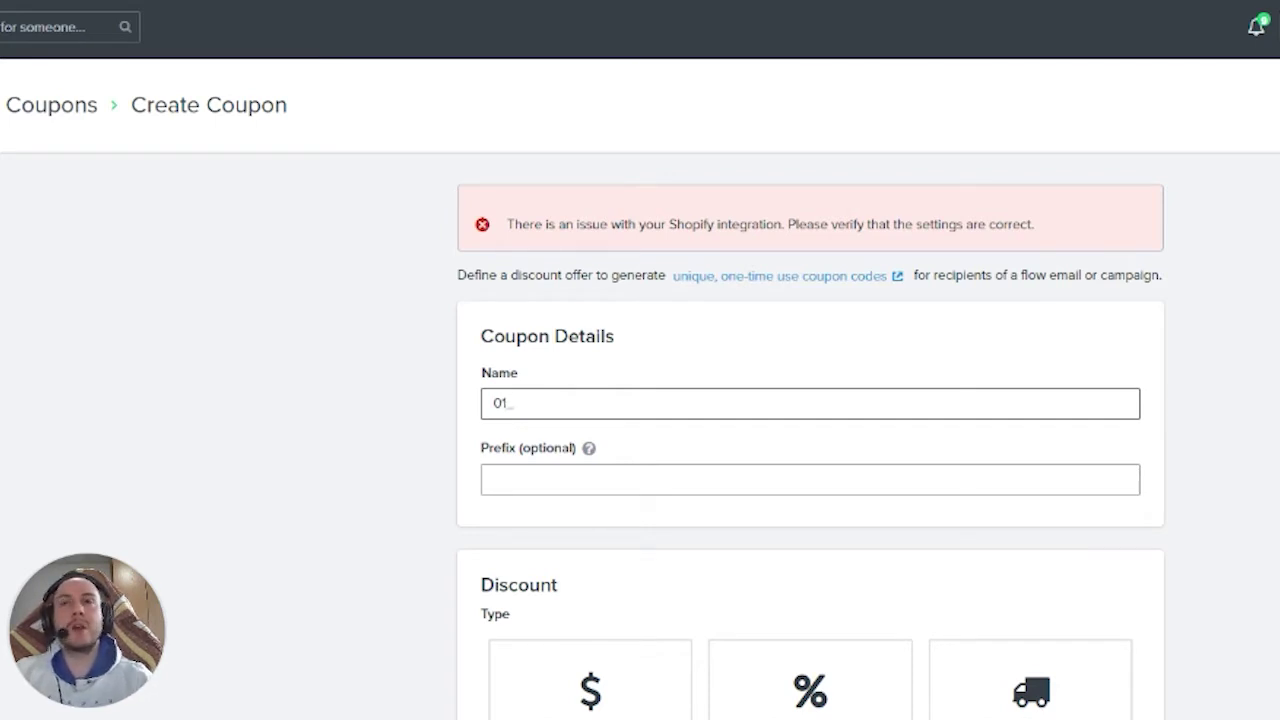
text(10OFF)
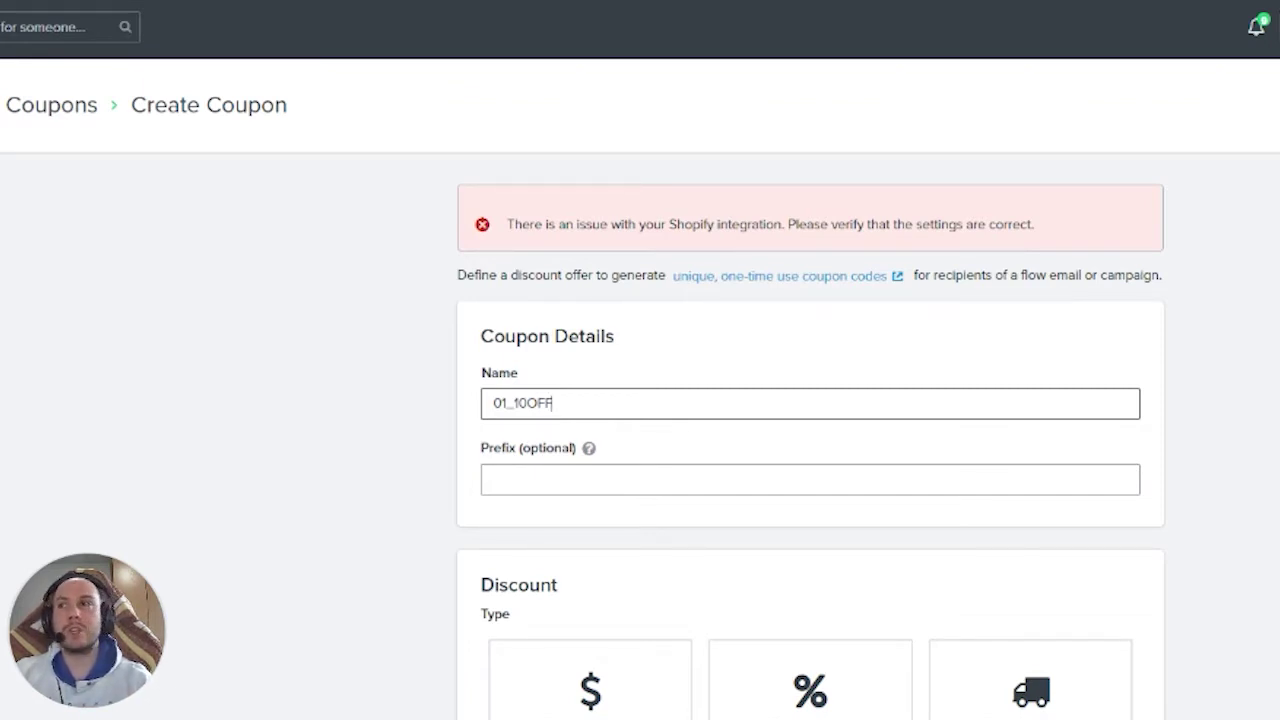
key(ctrl+a)
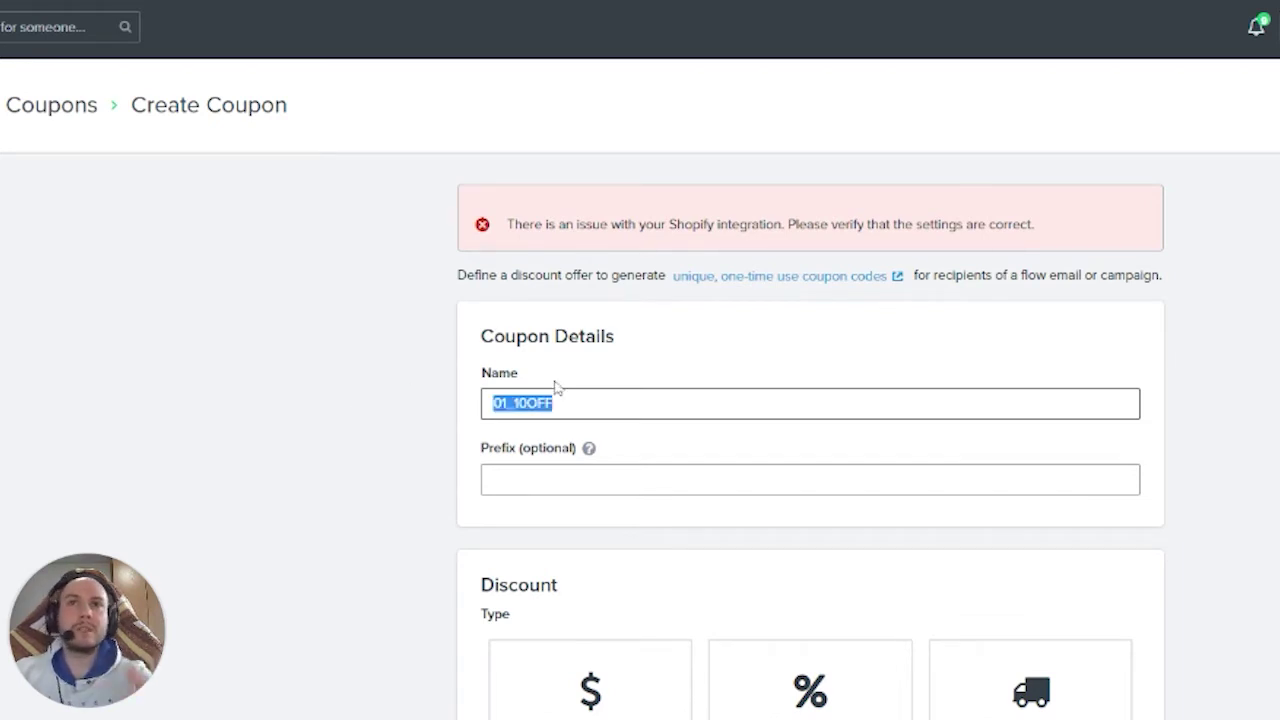
click(540, 480)
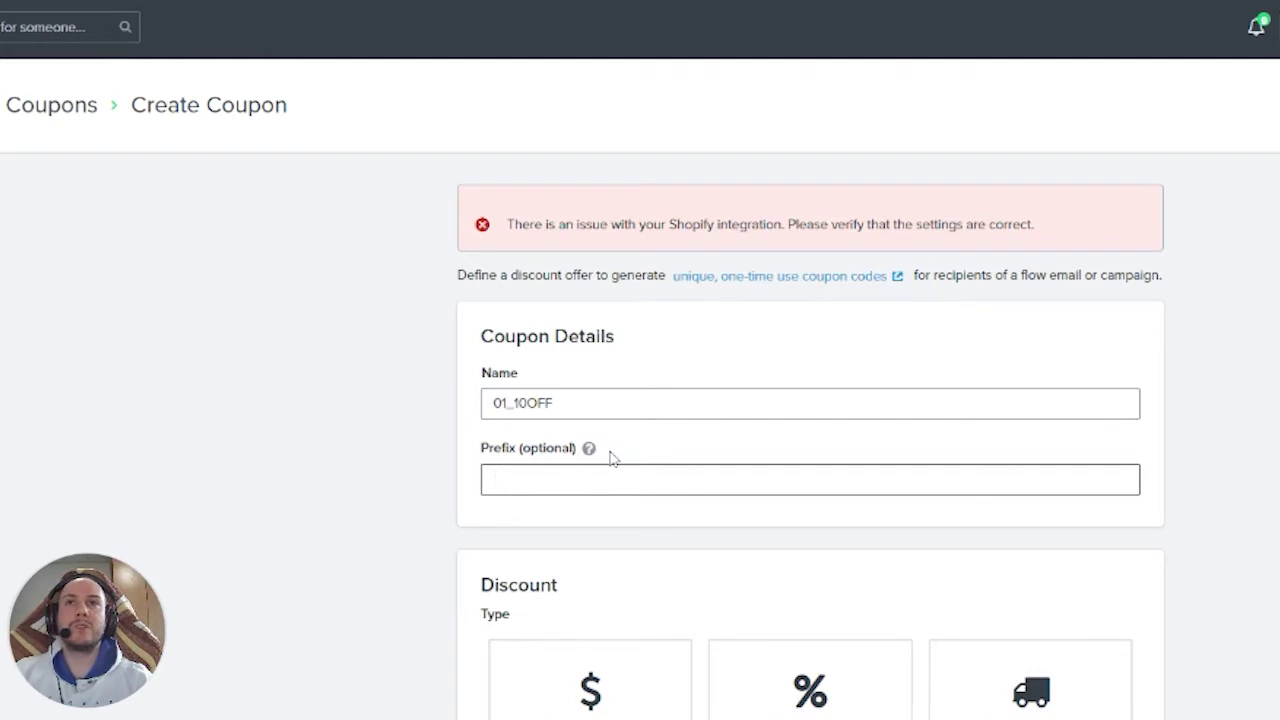
Try the Percentage and Free Shipping discount types for the coupon.
scroll(566, 476, down, 2)
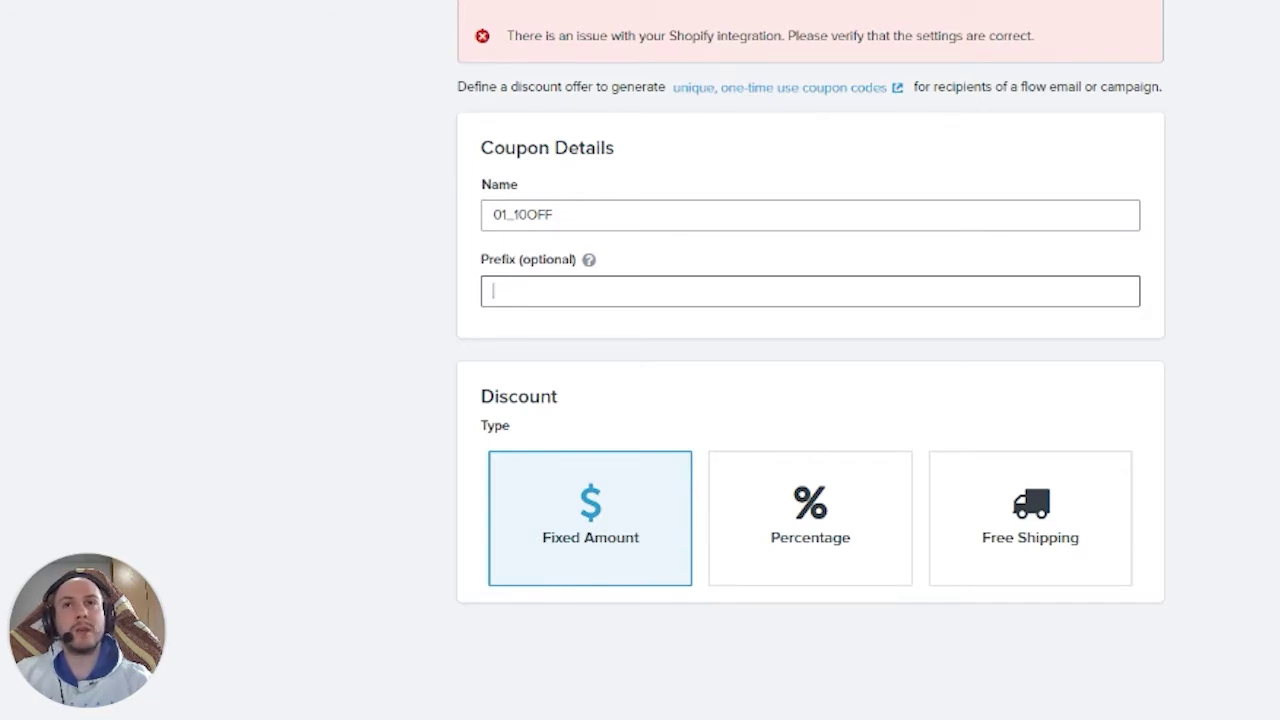
click(774, 491)
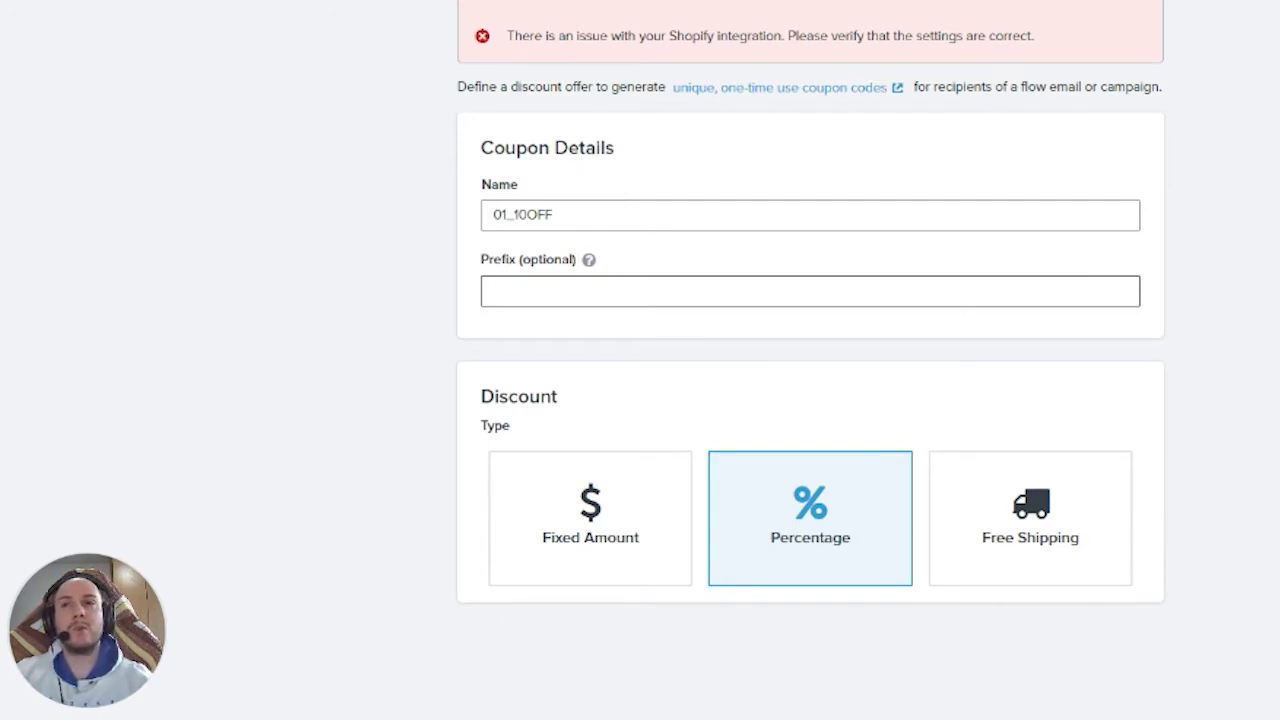
click(1043, 510)
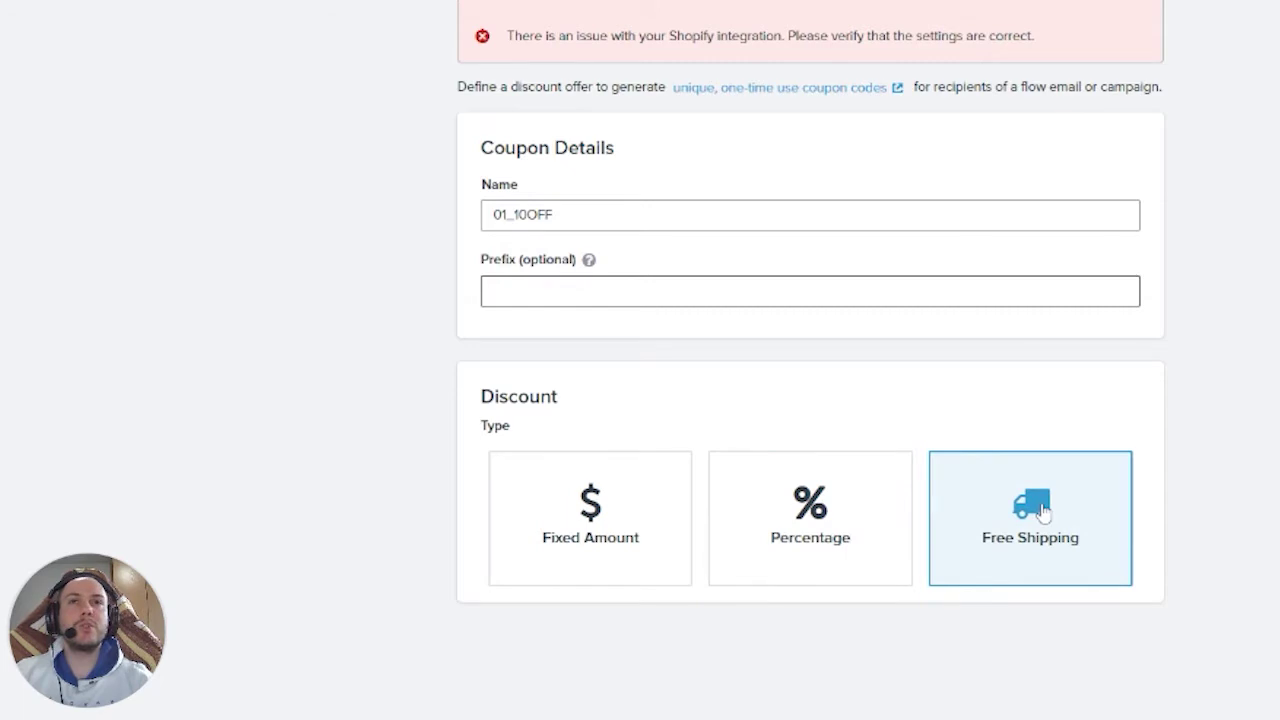
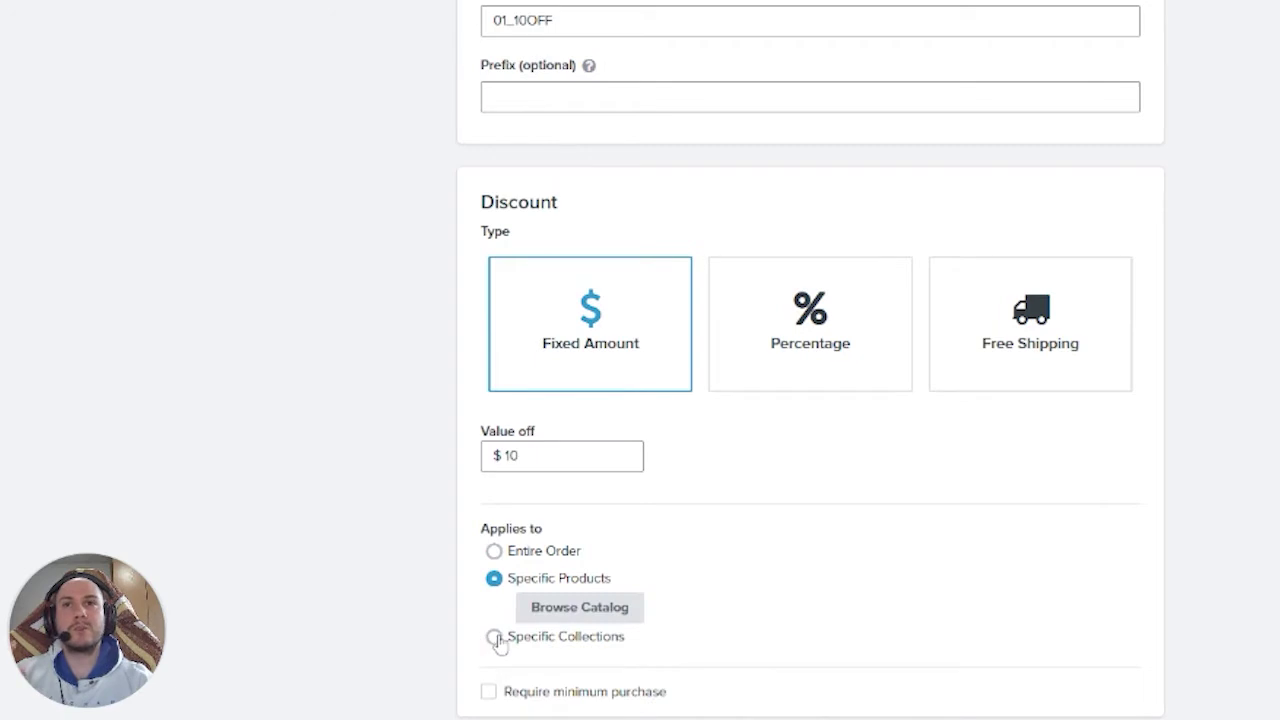
Try limiting the discount to specific products and look through the product catalog without choosing any.
click(540, 556)
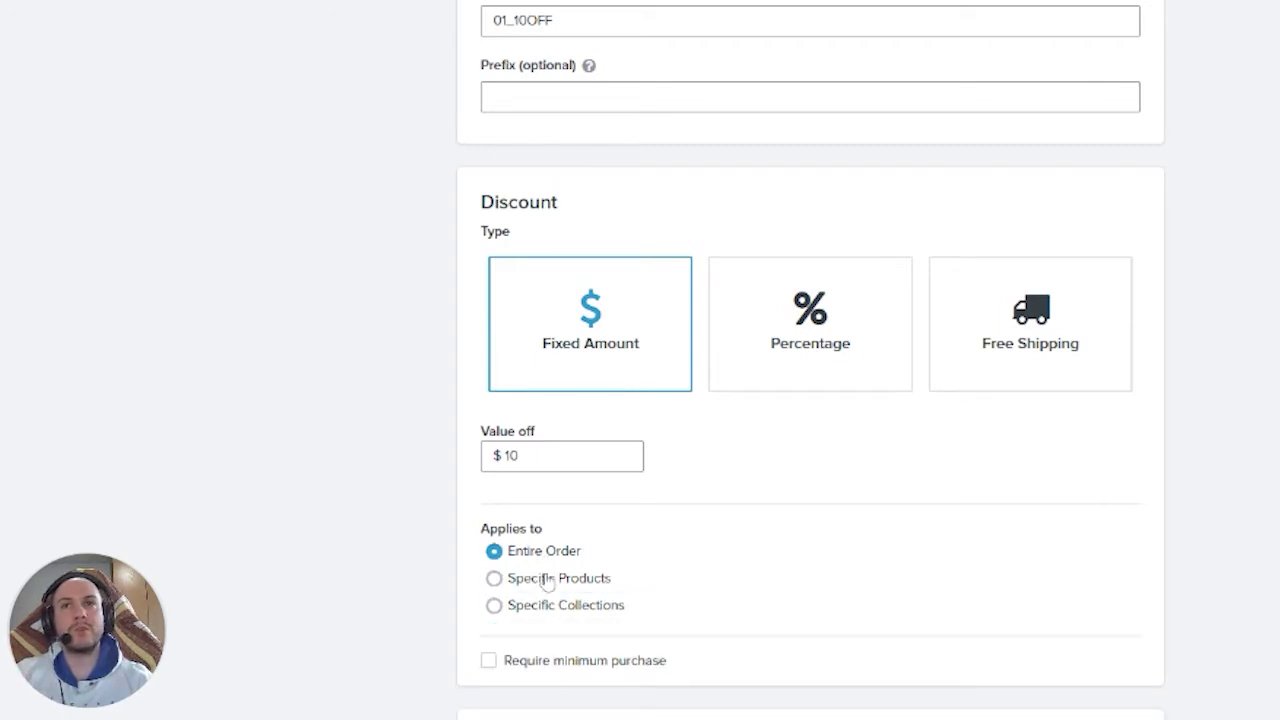
click(546, 581)
click(575, 610)
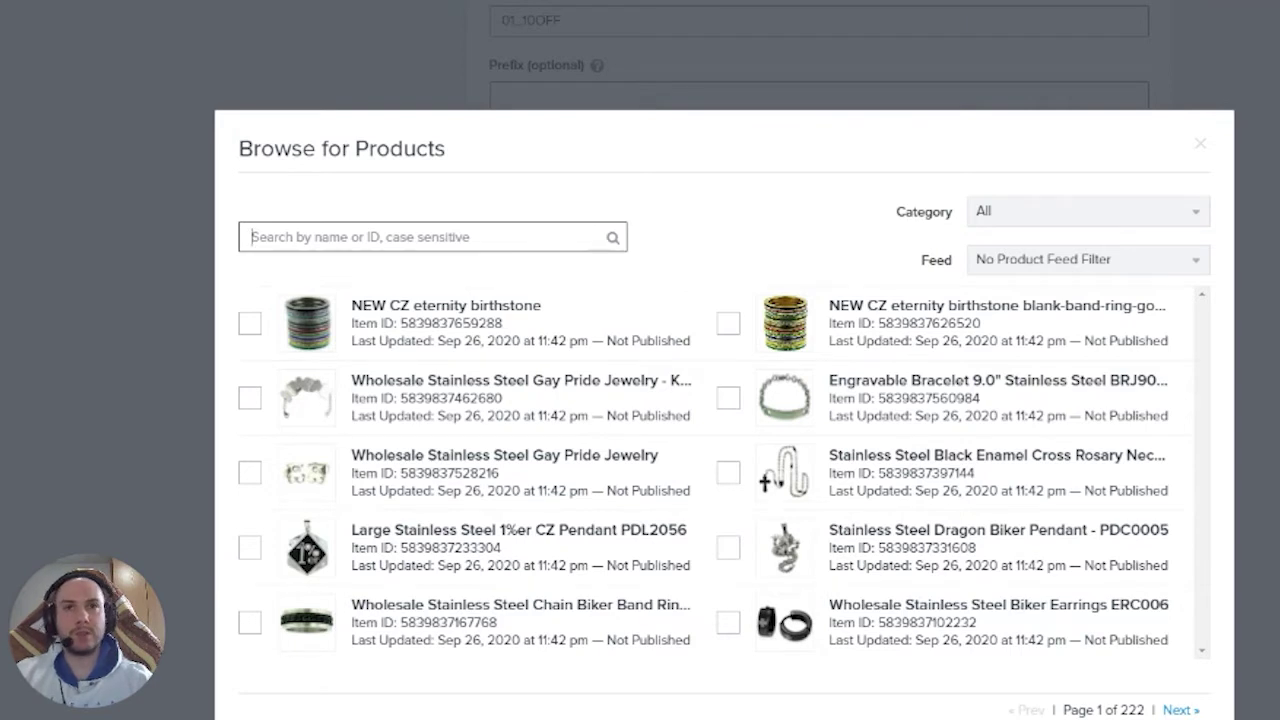
key(Escape)
Try the Specific Collections option with the search text "ds", clear it, and apply the discount to the entire order.
click(527, 640)
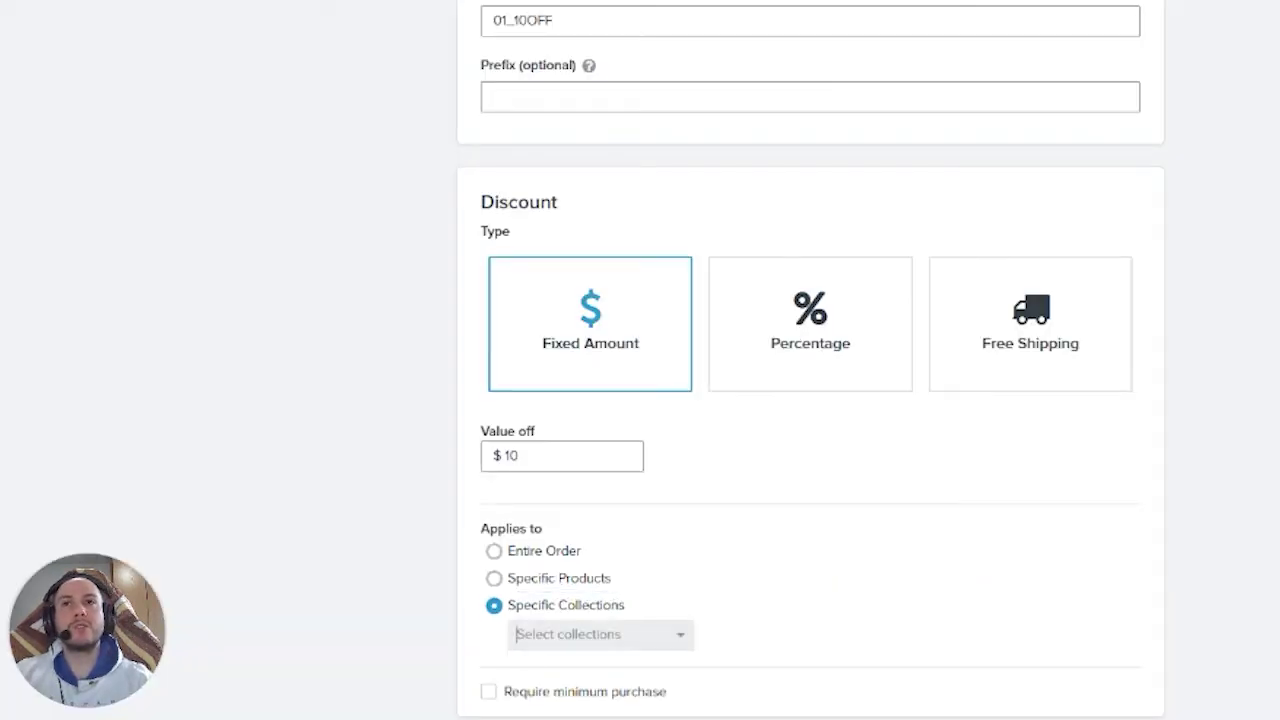
click(681, 640)
text(ds)
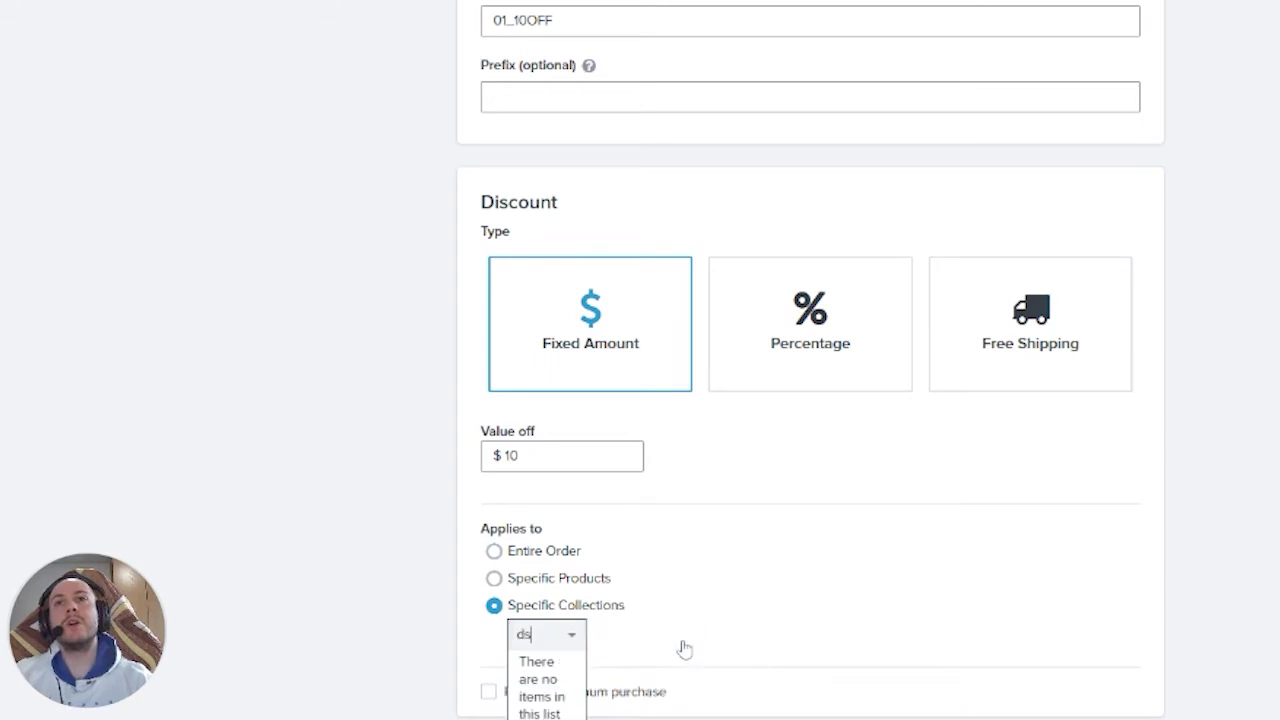
drag(532, 634, 502, 630)
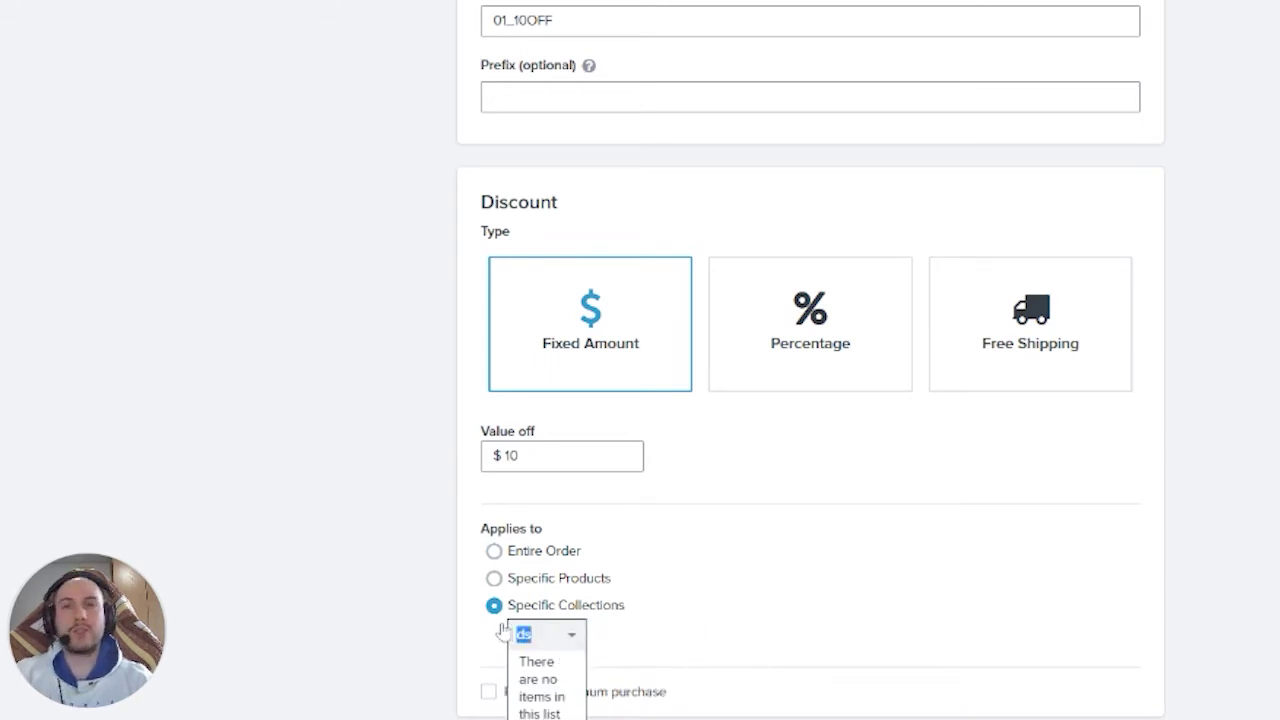
key(BackSpace)
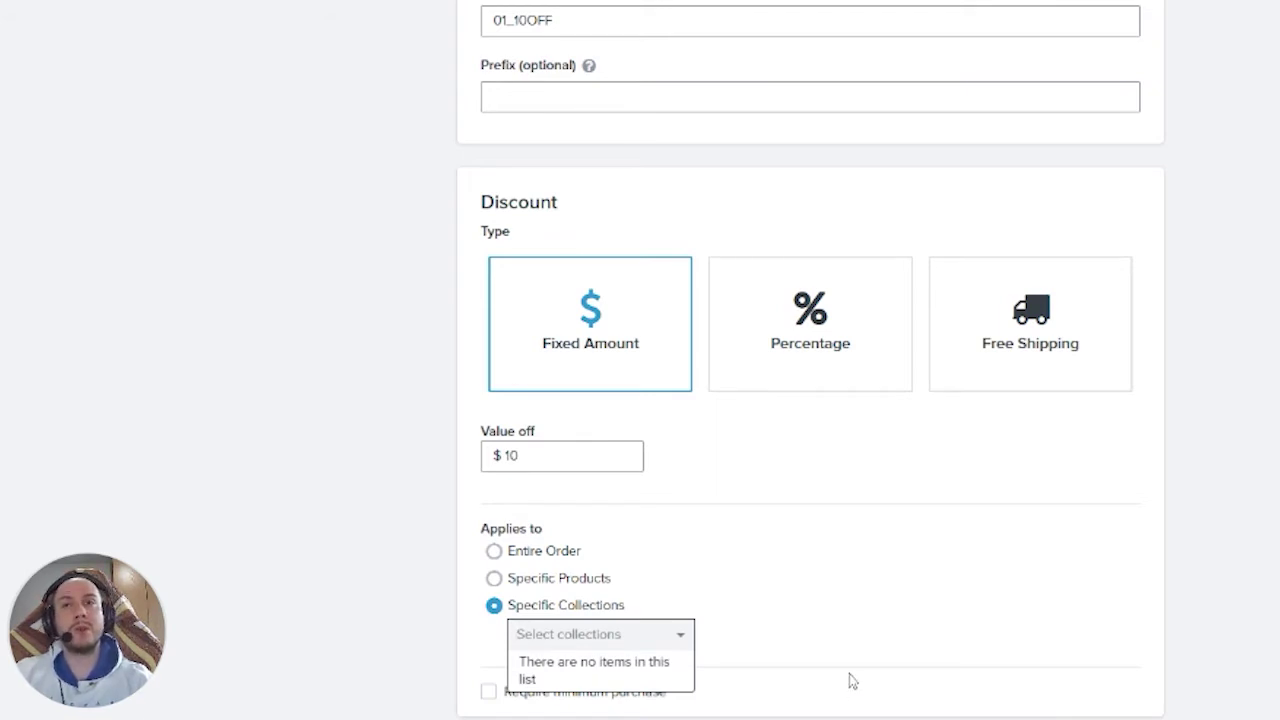
click(778, 617)
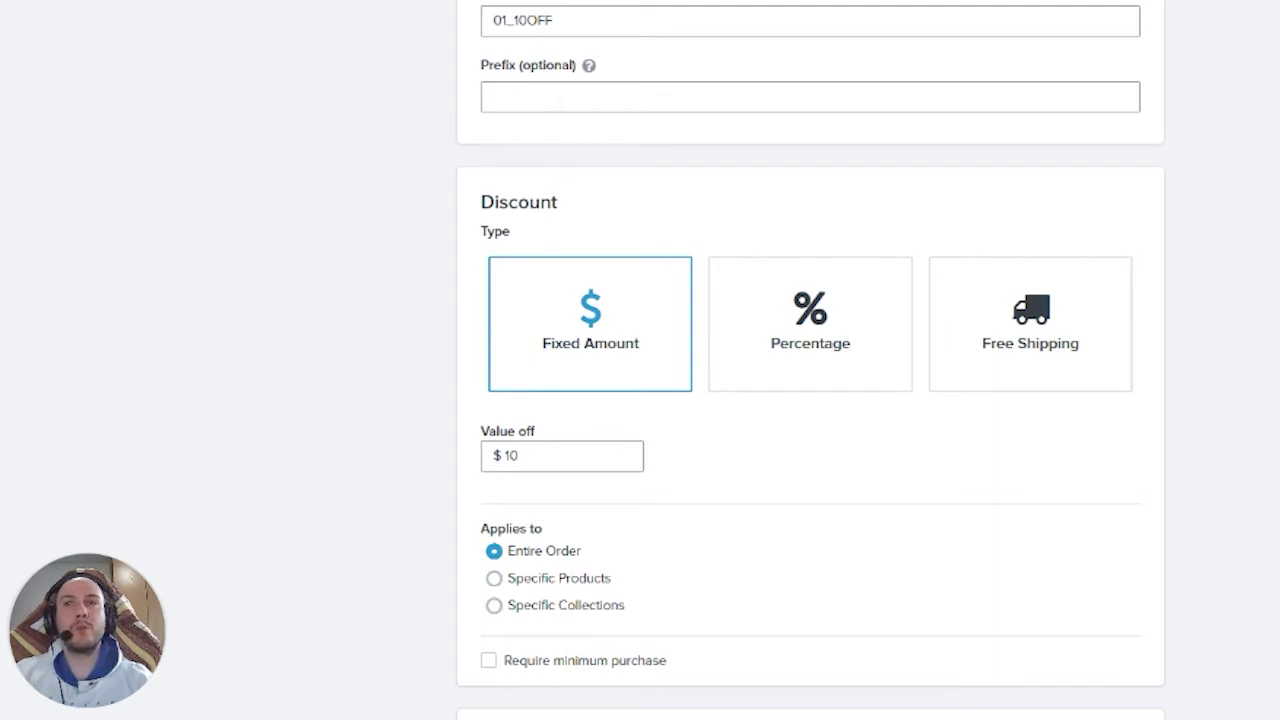
Try requiring a minimum purchase of $100 for the discount and remove the requirement again.
click(560, 663)
click(561, 684)
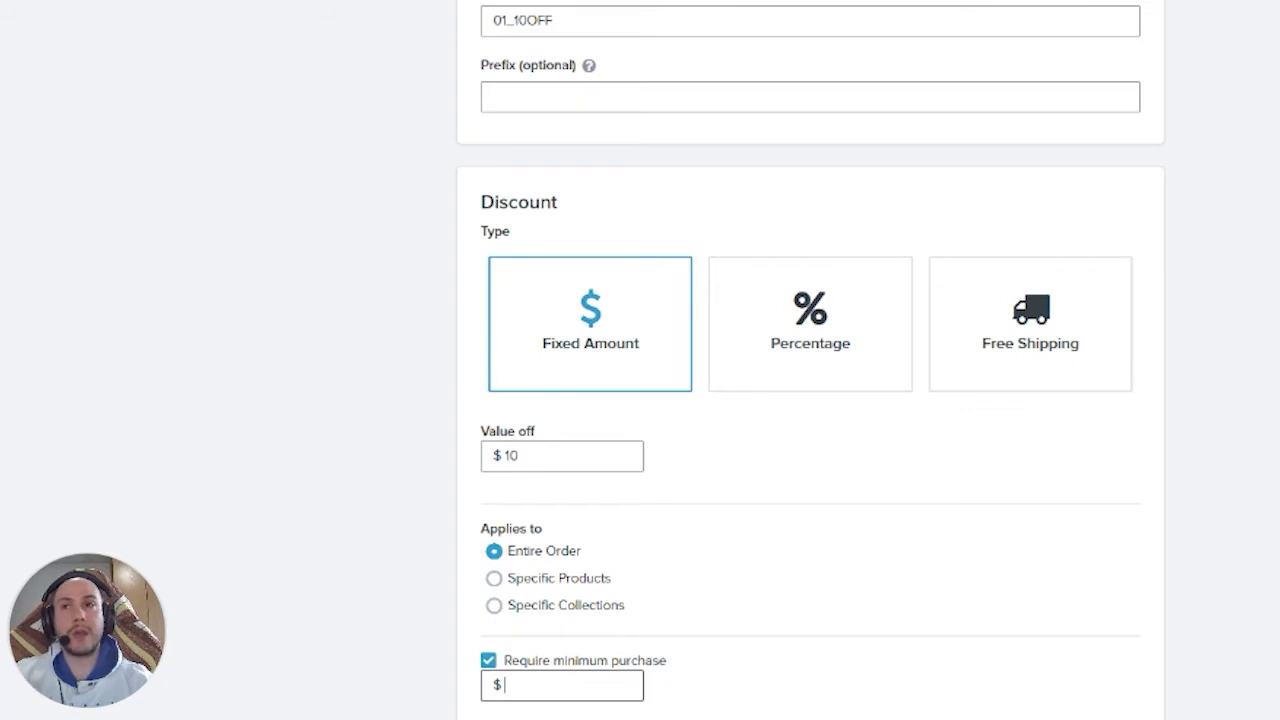
text(100)
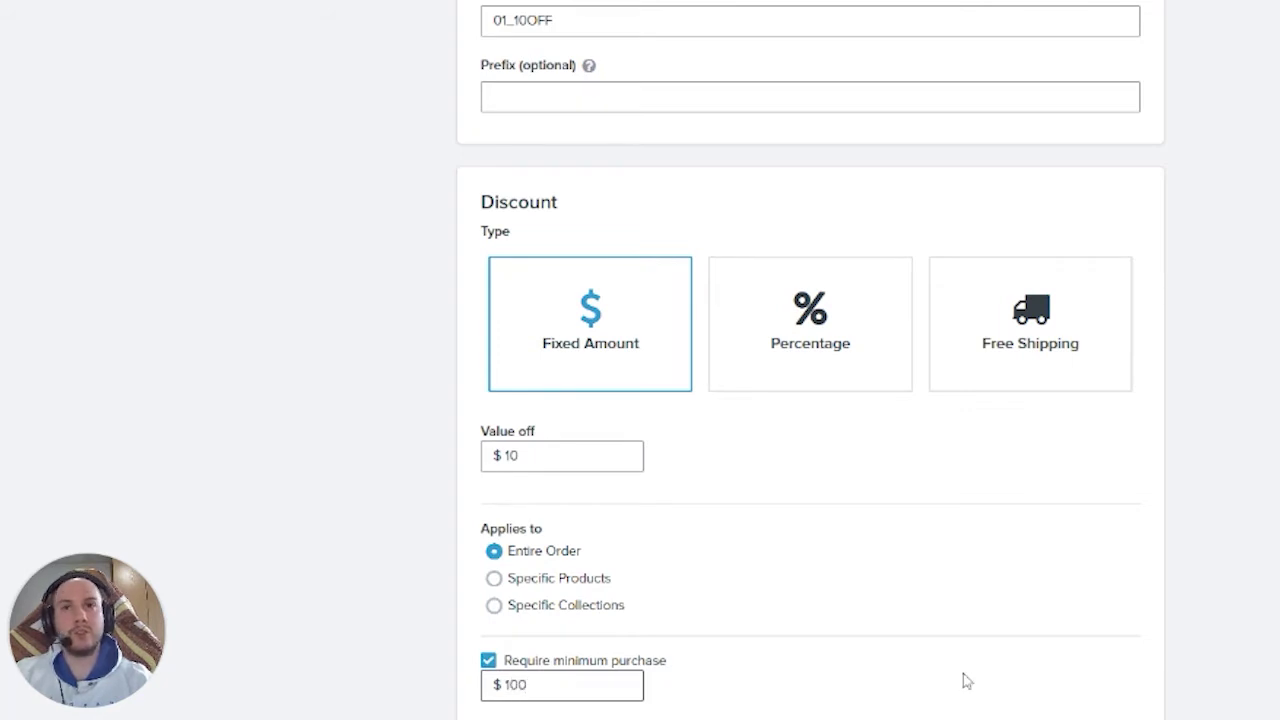
scroll(797, 660, down, 1)
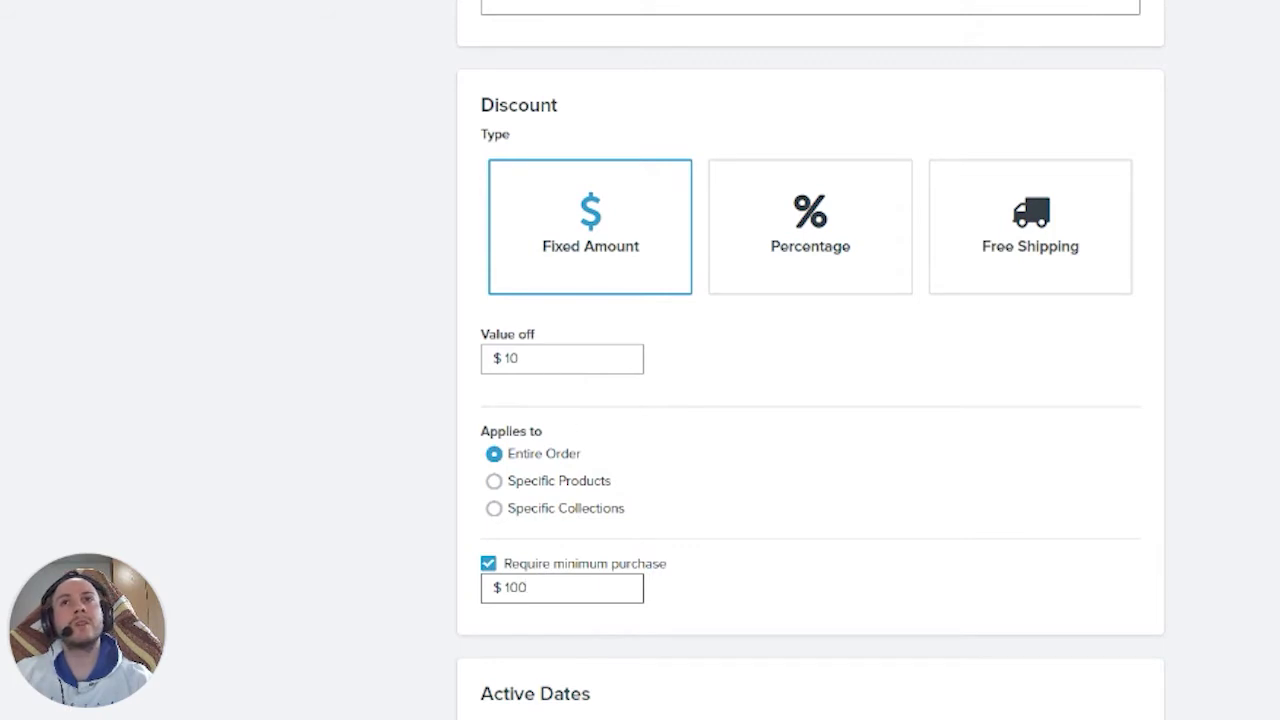
click(634, 563)
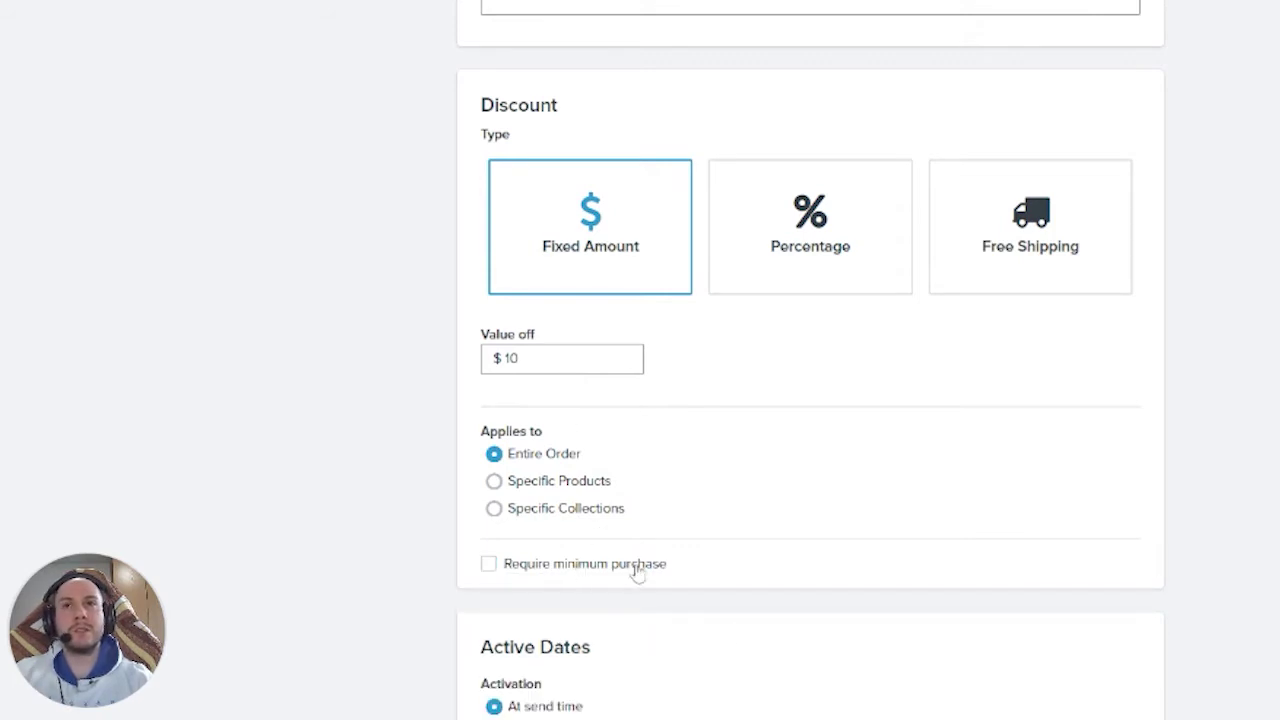
Try activating the coupon on a specific date and return its activation to At send time.
scroll(706, 588, down, 1)
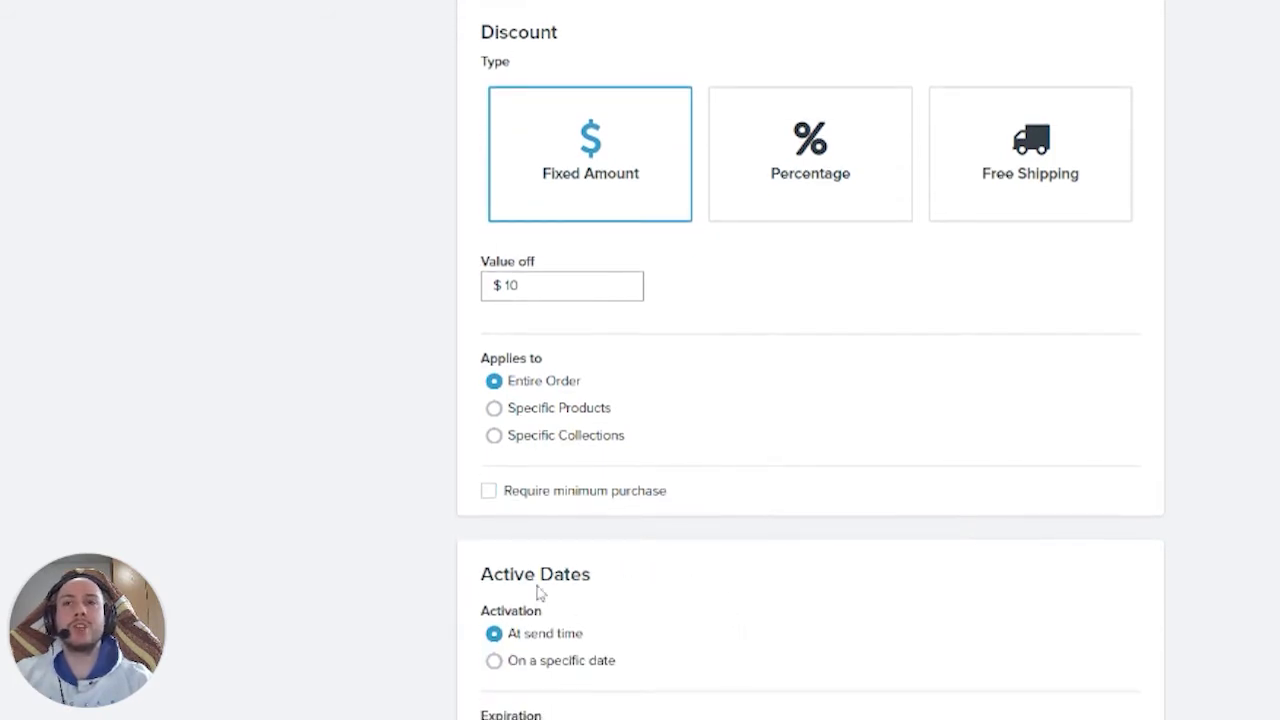
scroll(574, 614, down, 1)
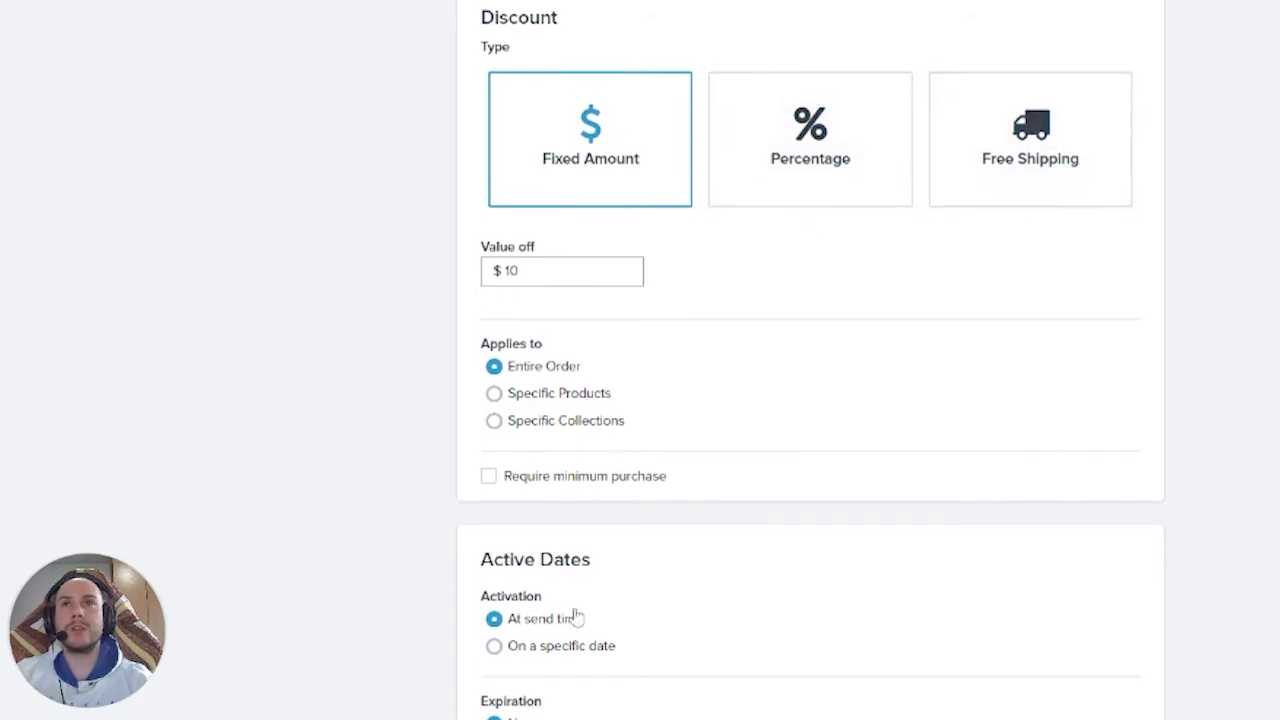
scroll(537, 606, down, 1)
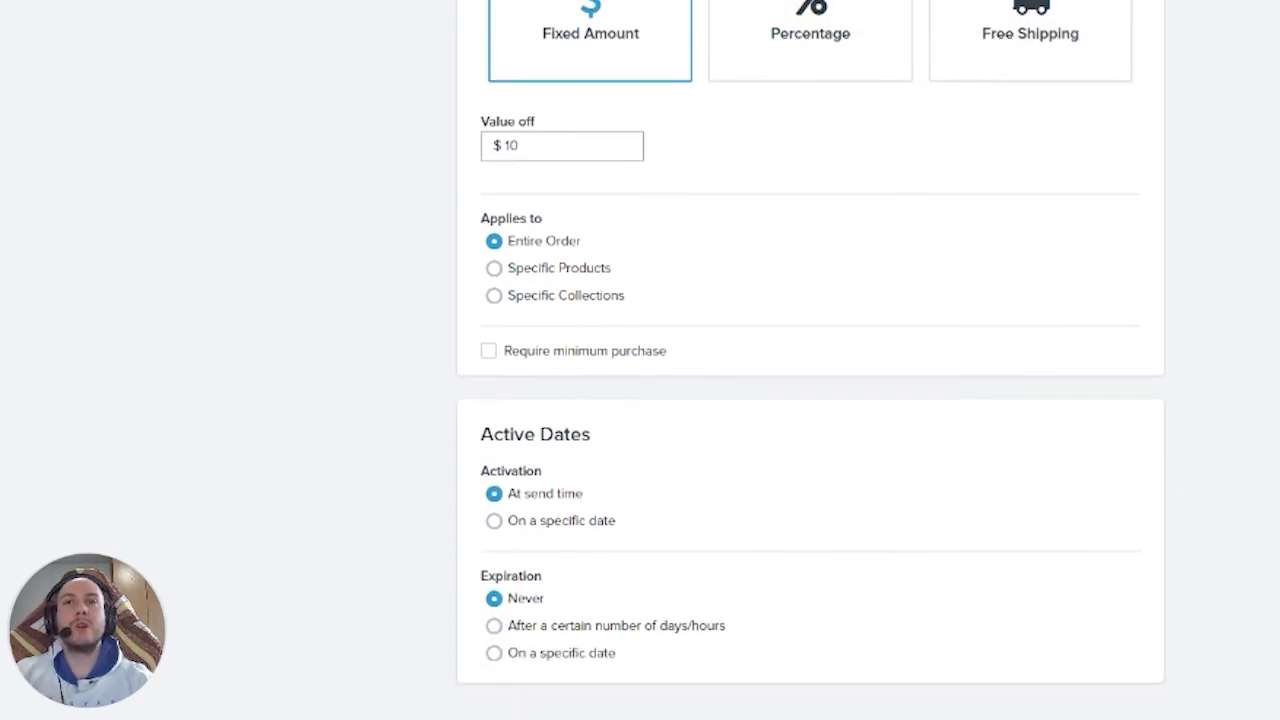
click(494, 520)
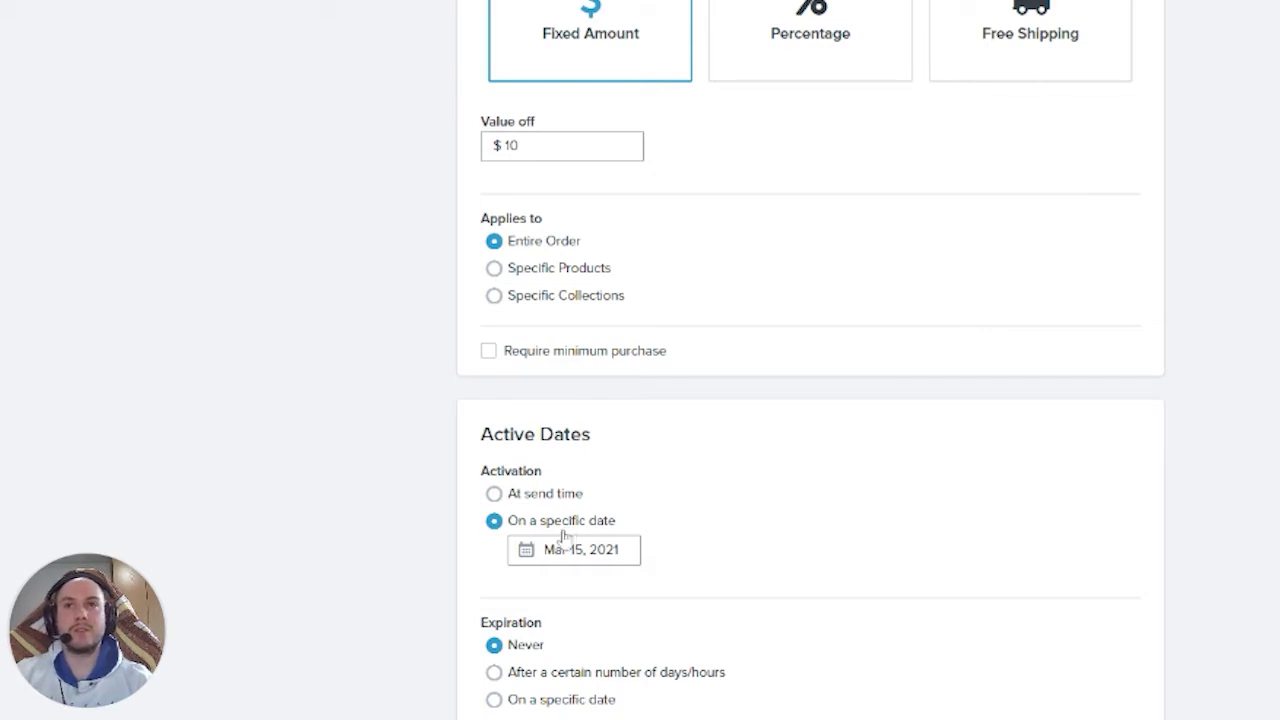
click(494, 494)
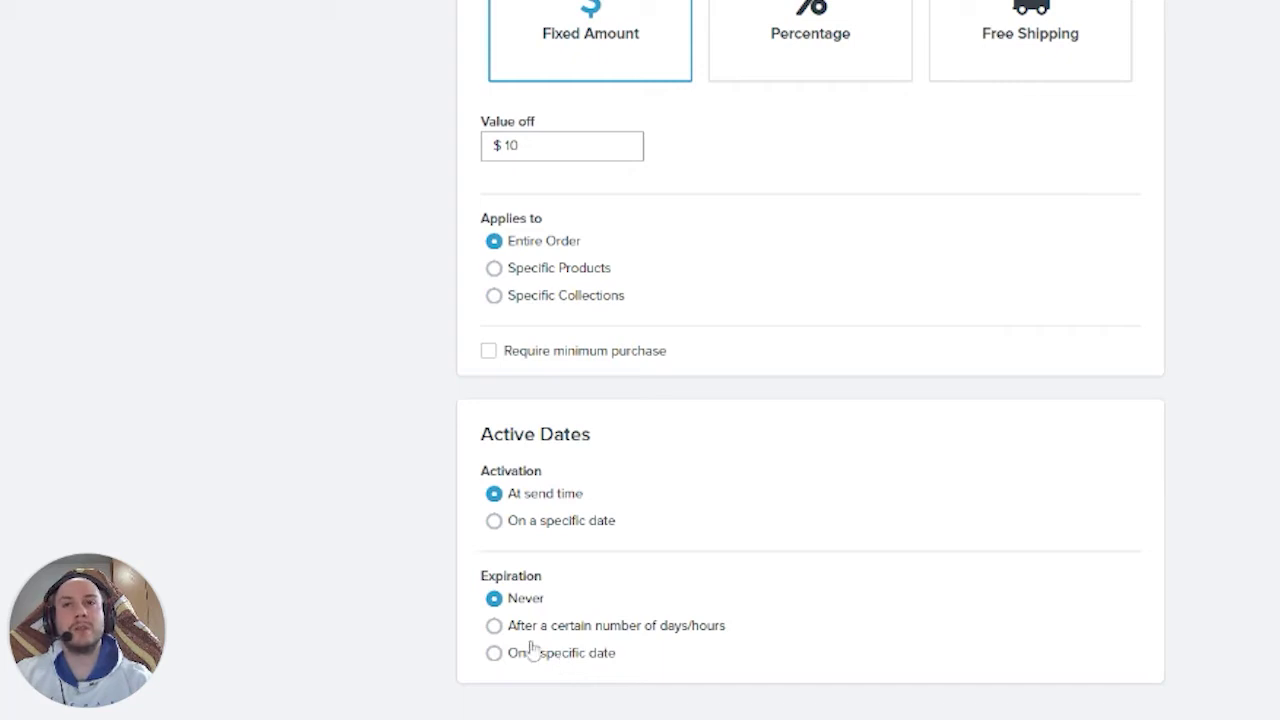
Set the coupon's expiration to 2 days using the option for a certain number of days/hours.
click(494, 626)
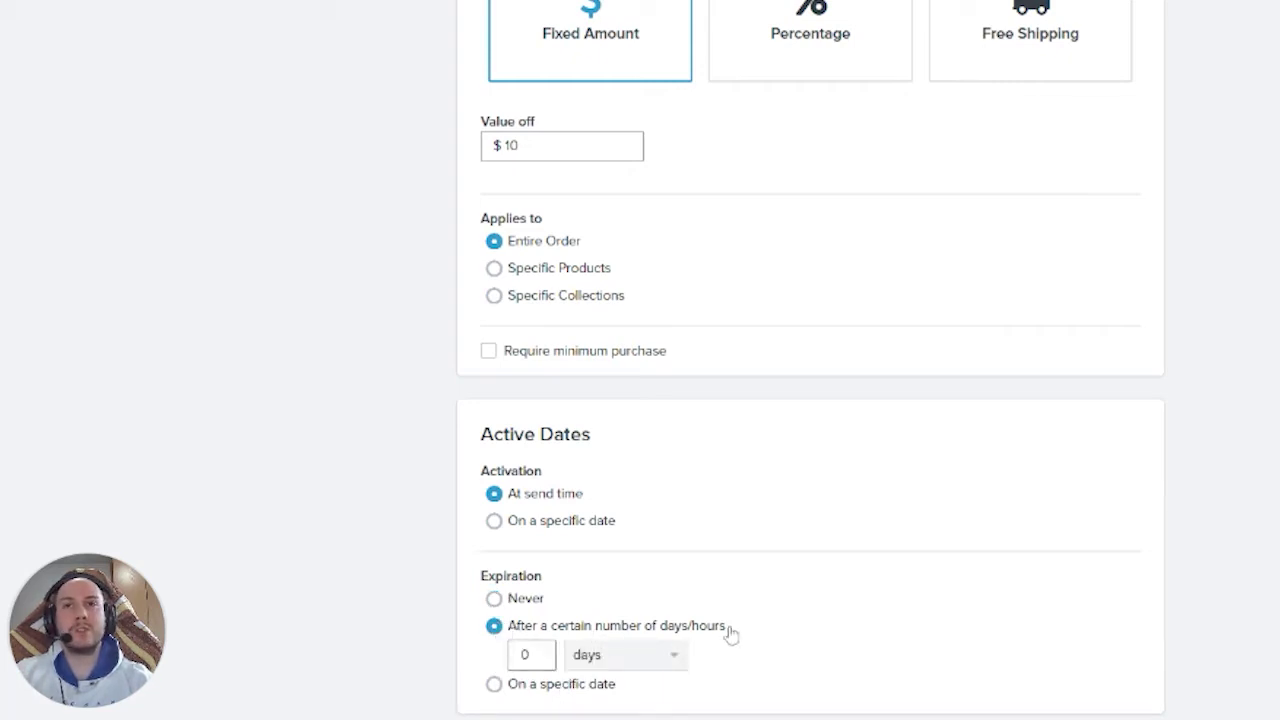
double_click(526, 654)
scroll(510, 640, down, 1)
scroll(497, 613, down, 1)
text(2)
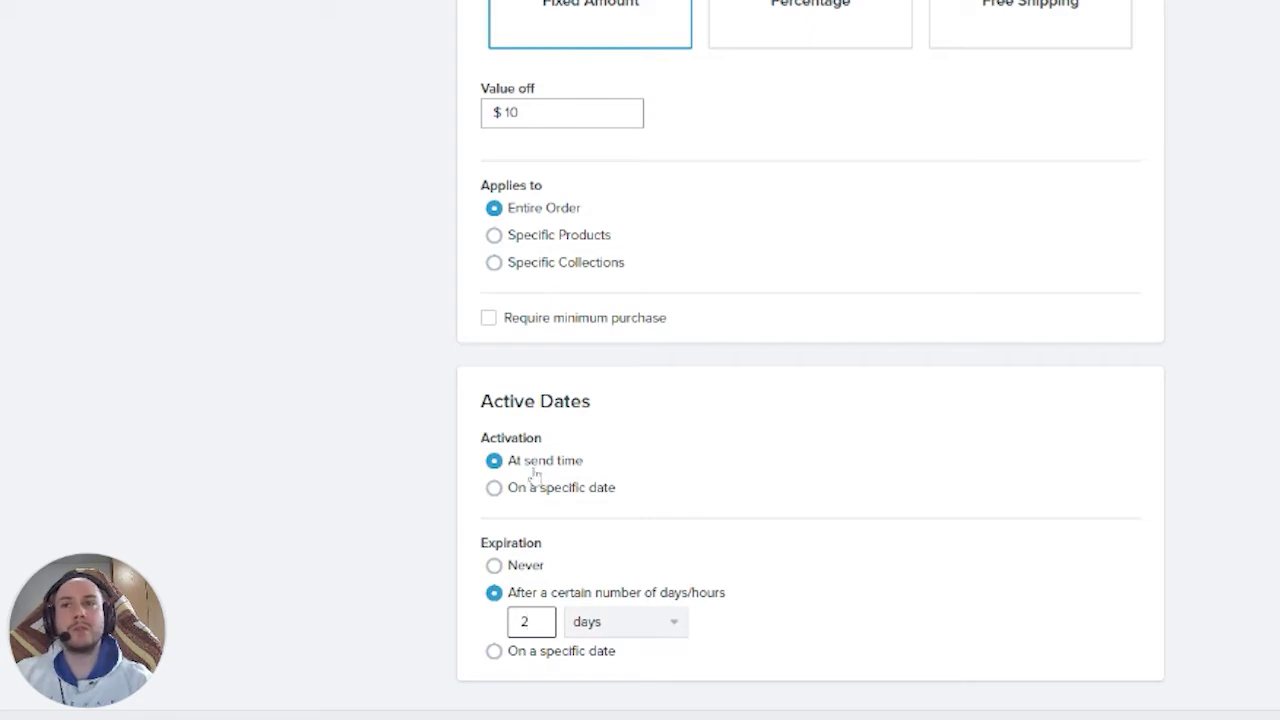
drag(530, 622, 496, 622)
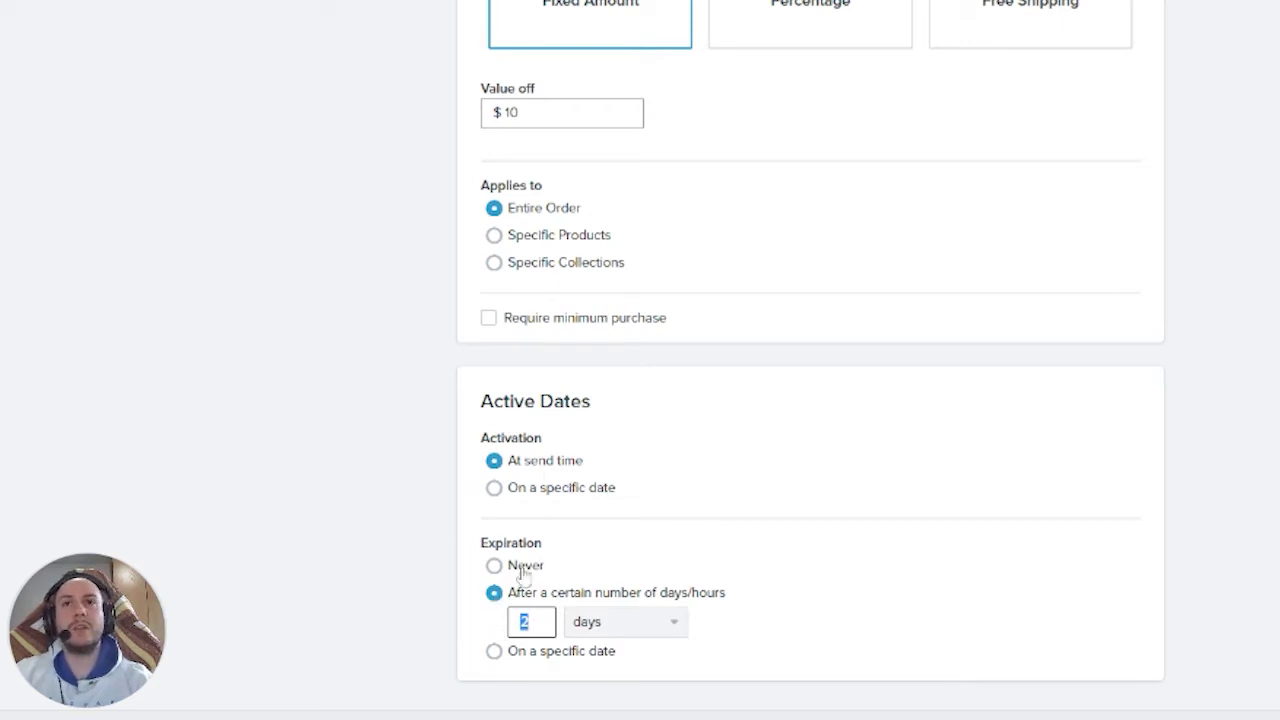
scroll(586, 15, up, 3)
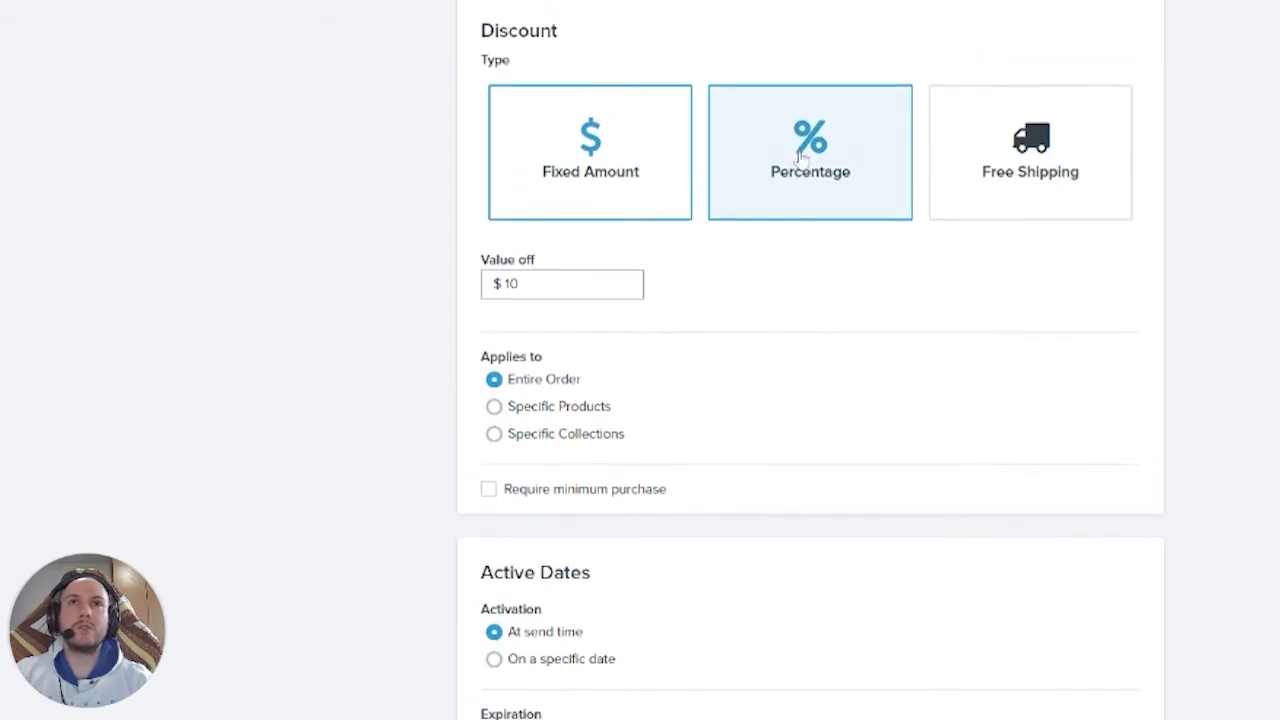
Try the Percentage discount type at 10% off the entire order with a required minimum purchase of $100.
click(812, 188)
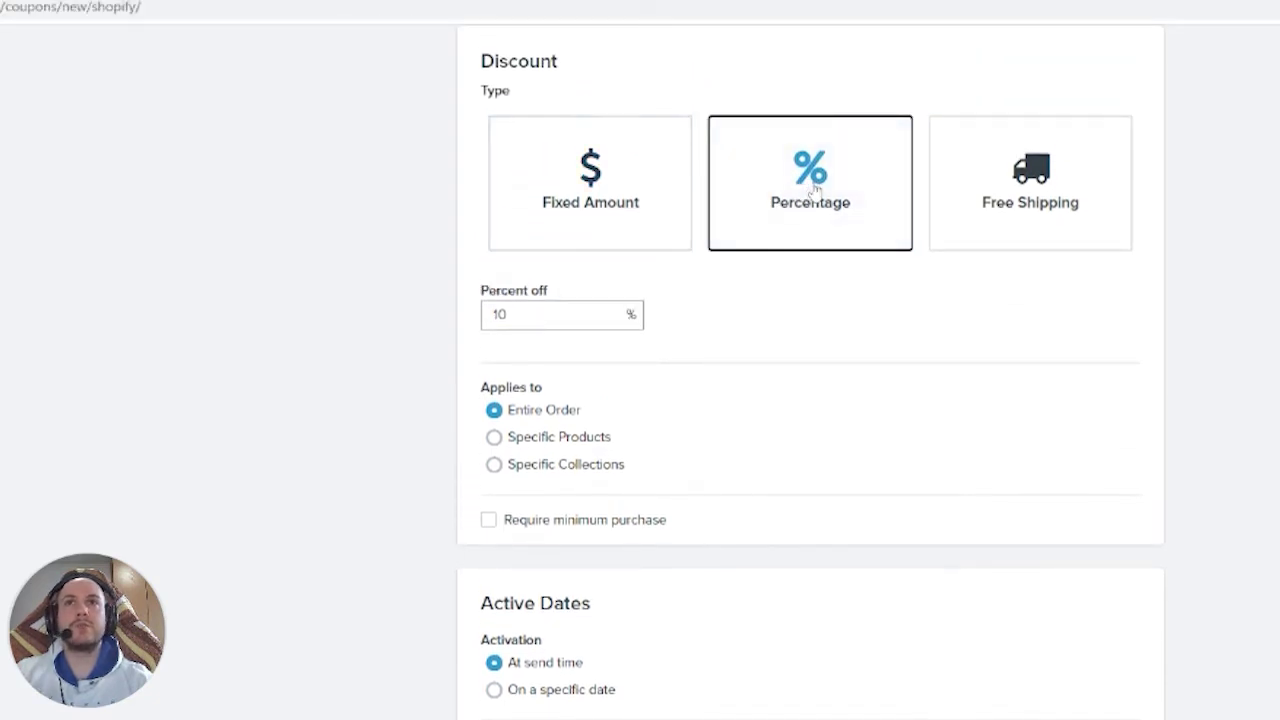
click(585, 310)
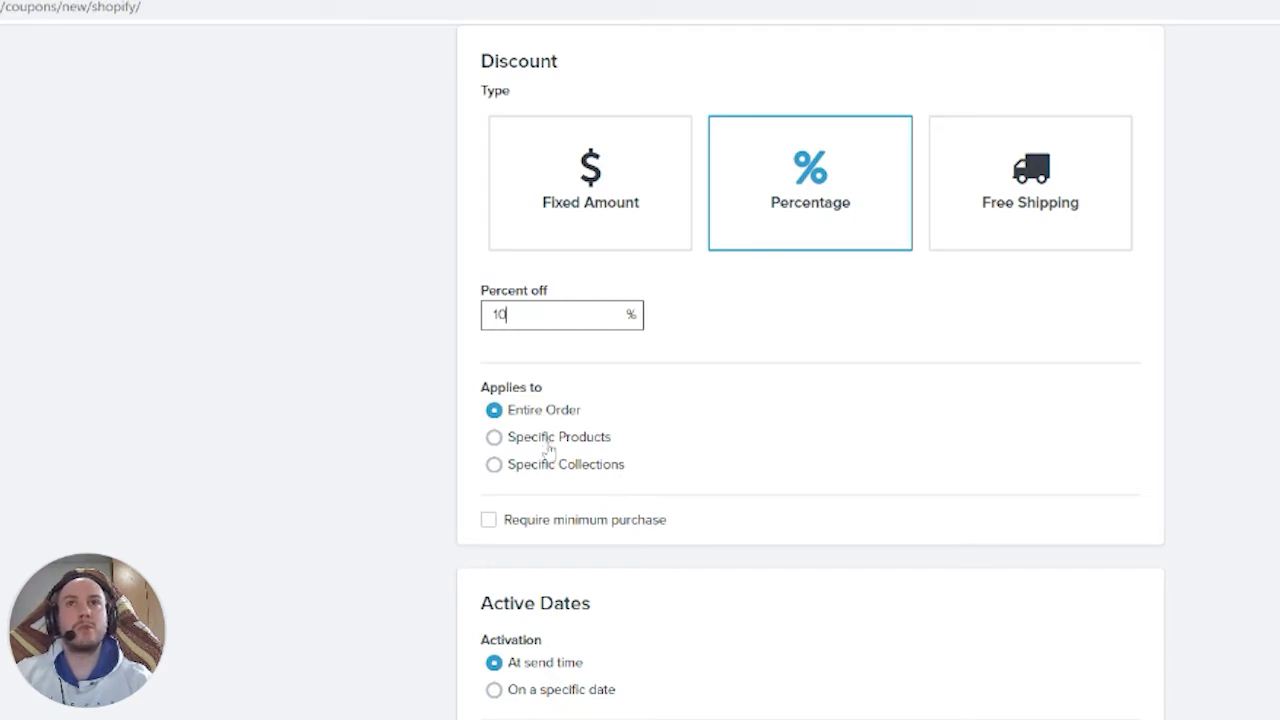
click(488, 520)
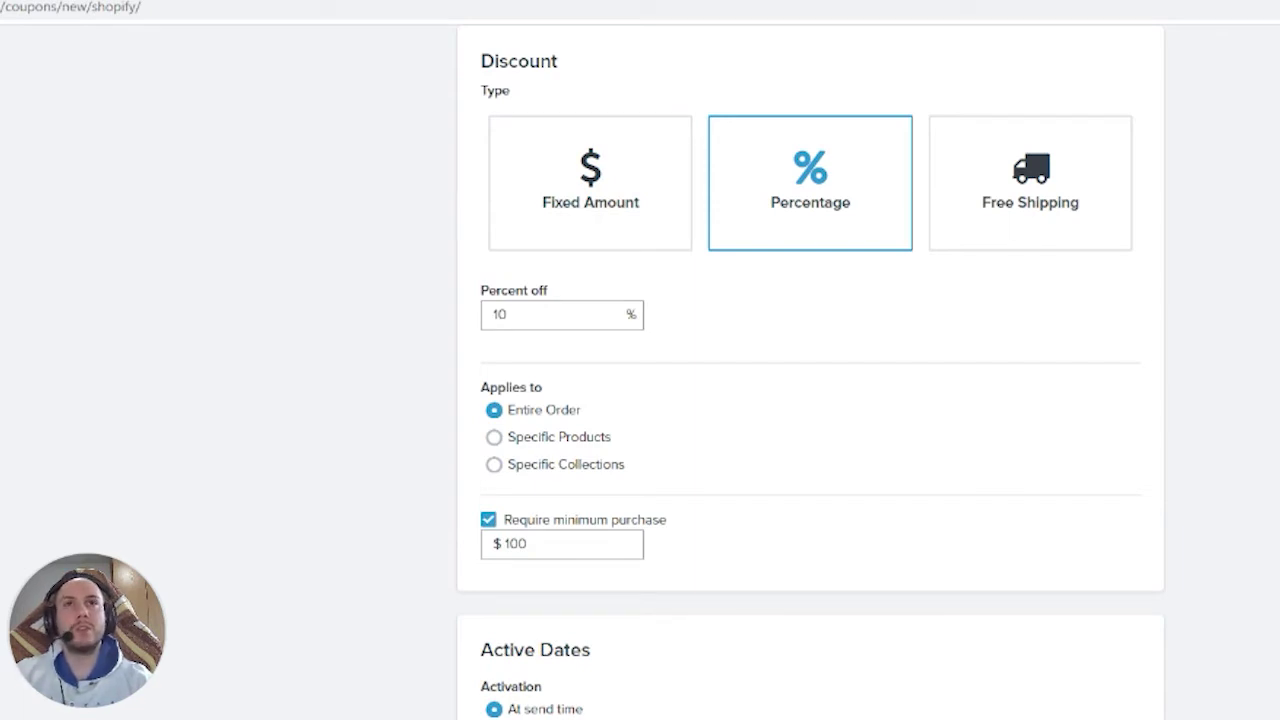
Try the Free Shipping discount type for the coupon and remove its minimum purchase requirement.
click(1024, 170)
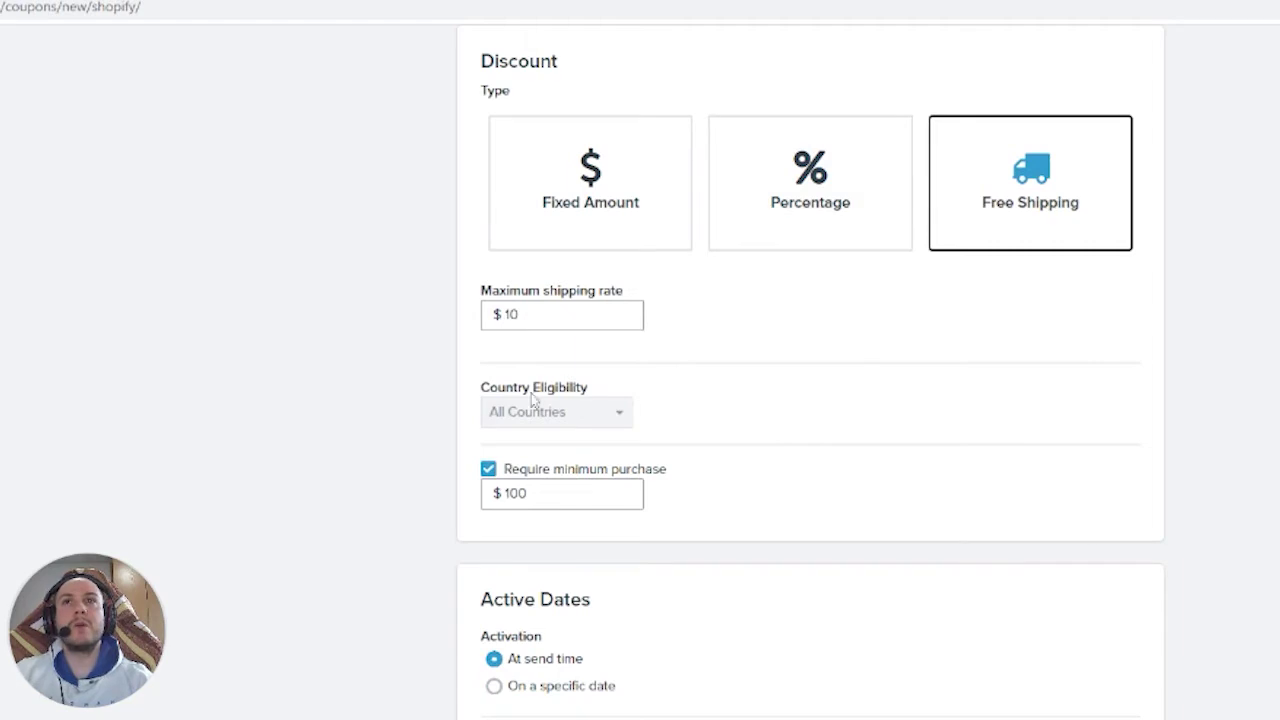
click(488, 468)
click(490, 431)
click(735, 443)
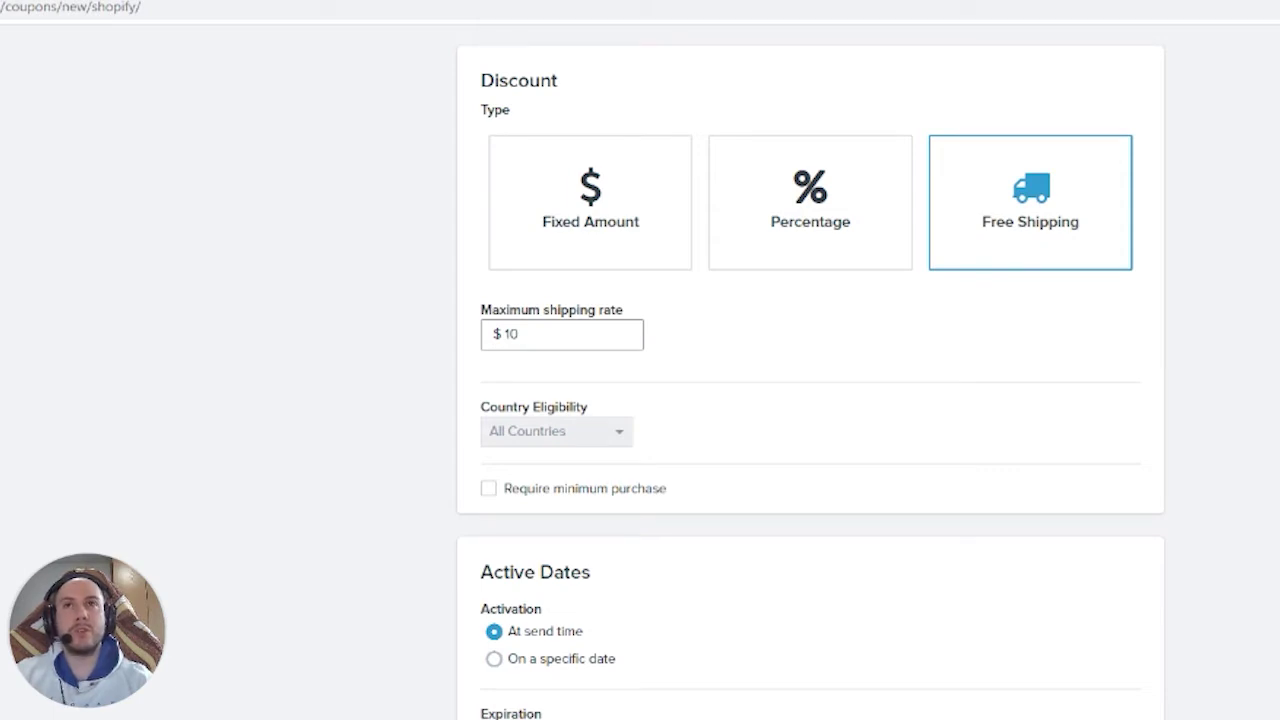
Set the maximum shipping rate of the free shipping discount to $30.
click(543, 340)
drag(543, 337, 386, 337)
click(518, 334)
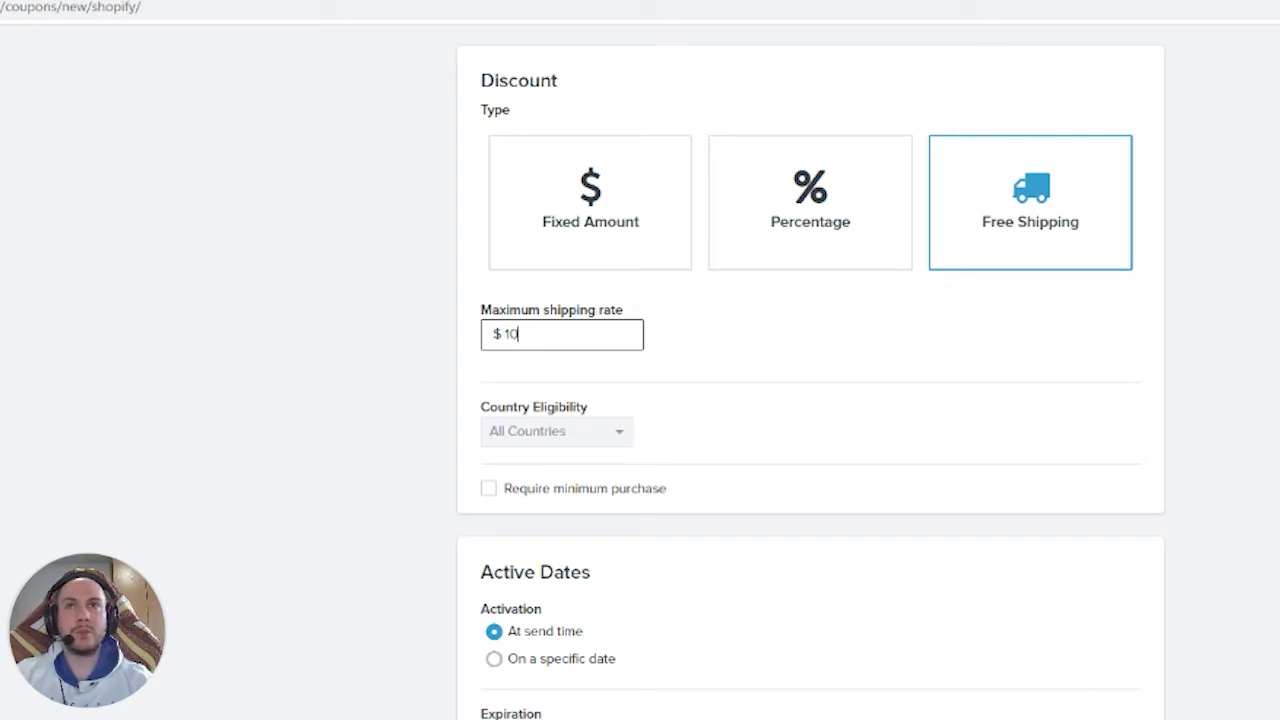
key(ctrl+a)
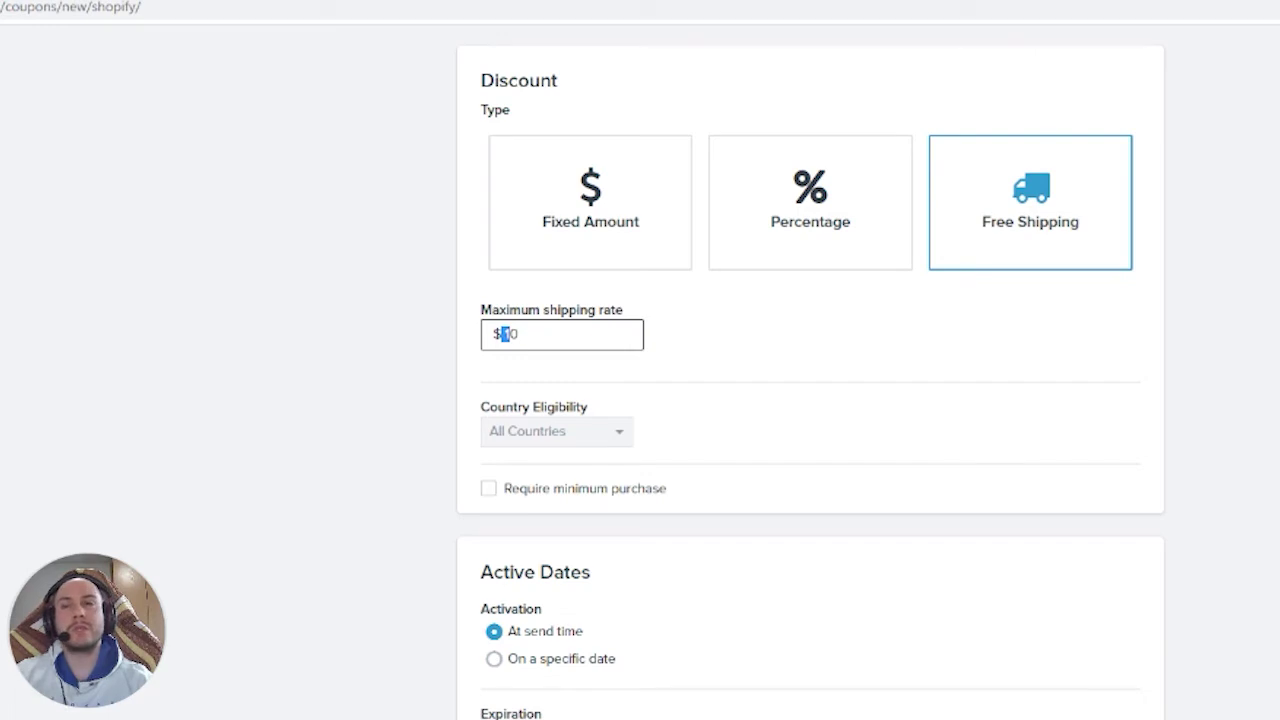
text(30)
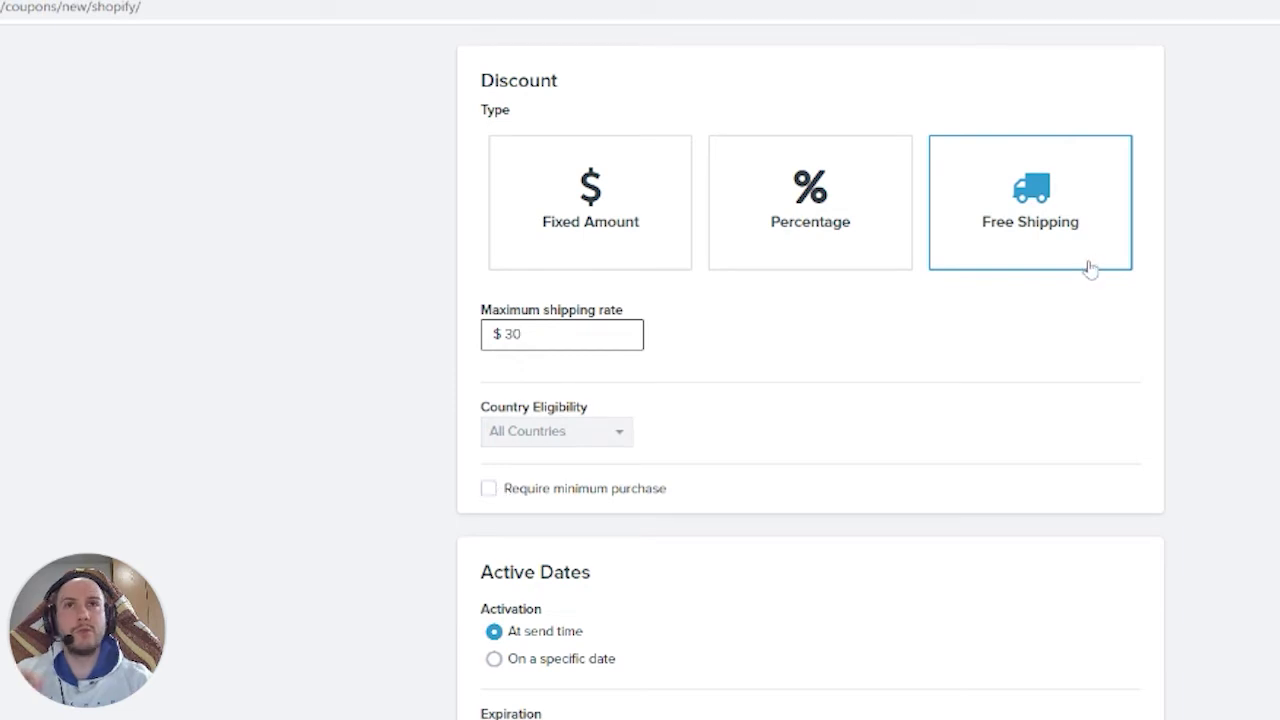
Require a minimum purchase of $200 for the free shipping discount.
click(489, 490)
click(510, 512)
drag(511, 512, 503, 512)
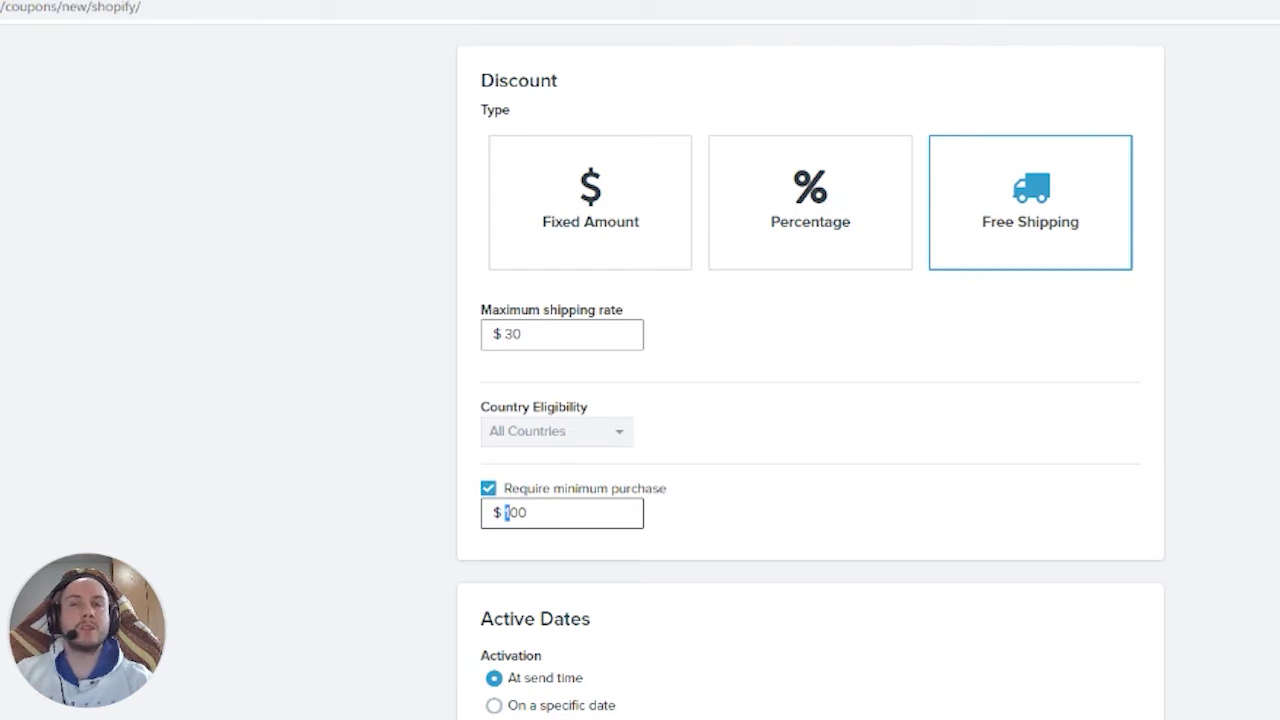
text(2)
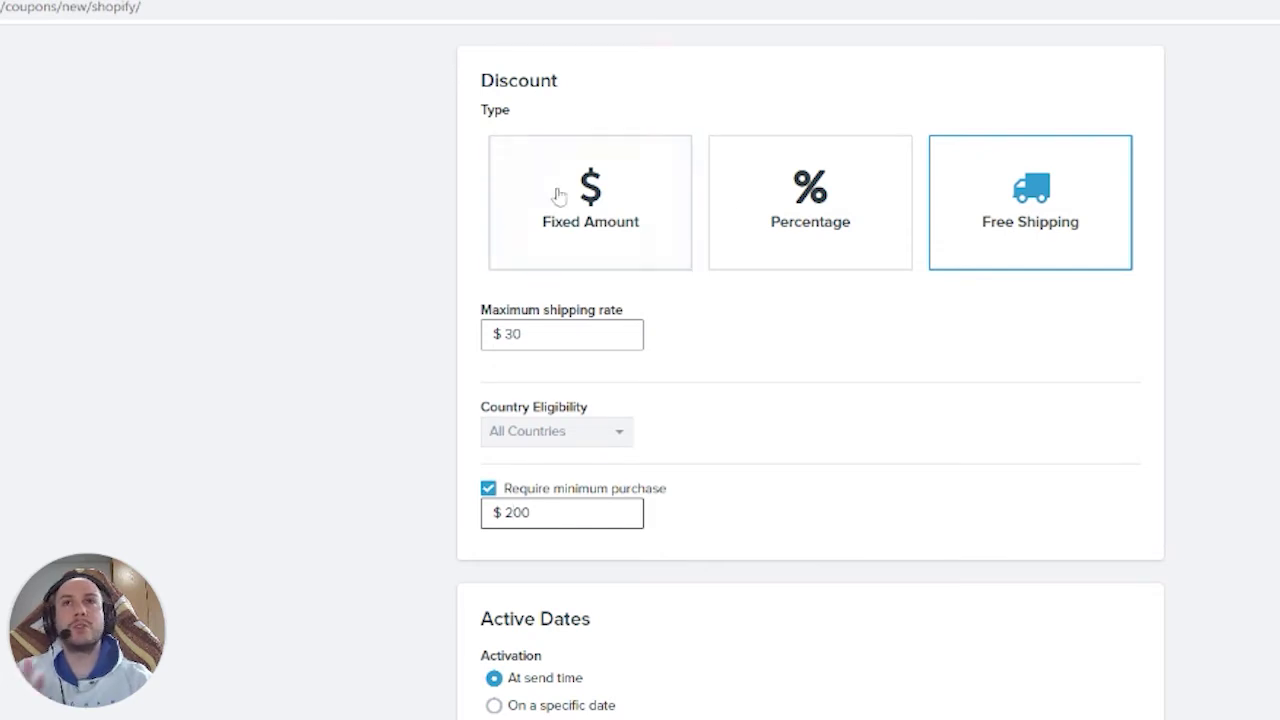
Make the coupon a Percentage discount of 10% with no minimum purchase requirement.
scroll(1071, 384, down, 1)
scroll(948, 275, up, 5)
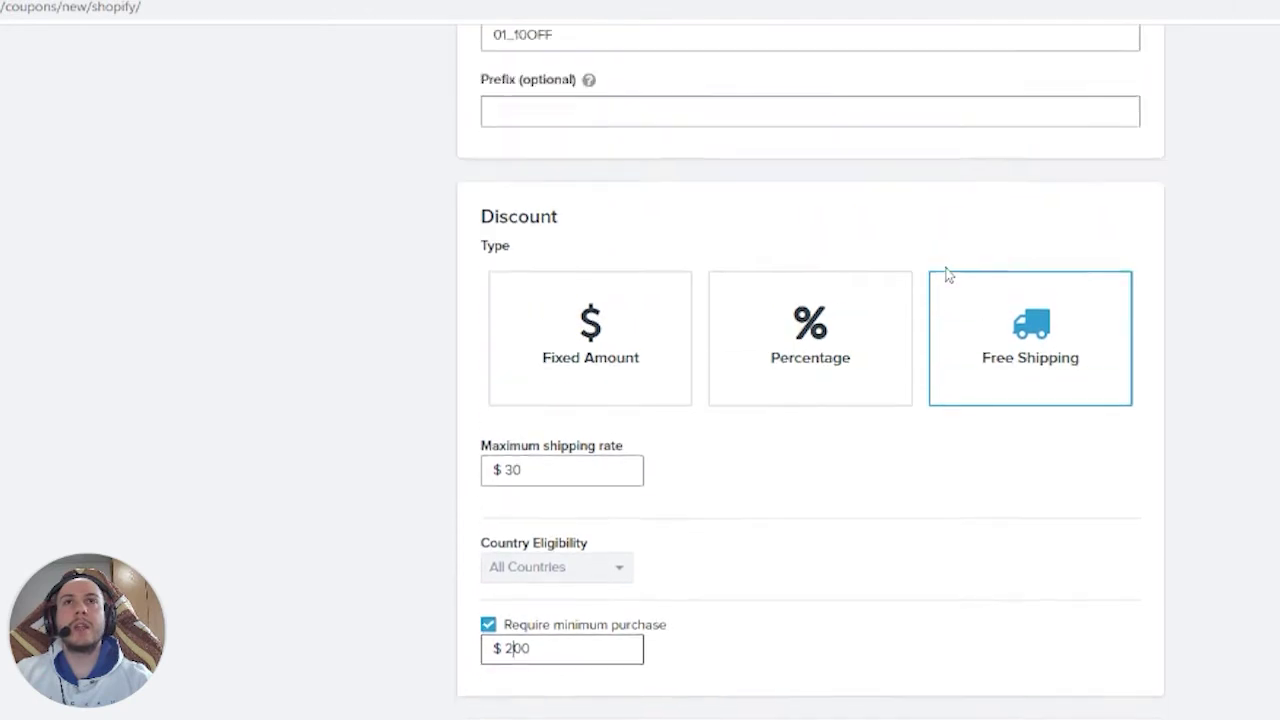
click(752, 418)
scroll(600, 530, down, 2)
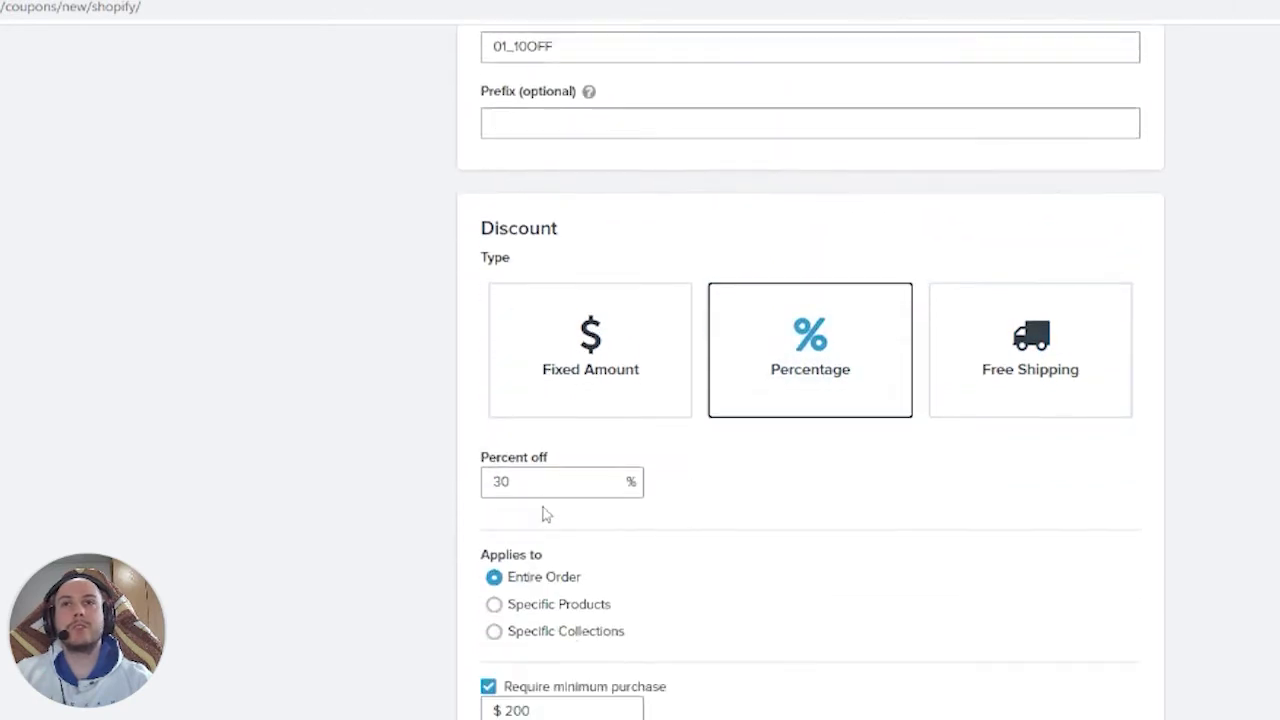
click(488, 688)
scroll(726, 520, down, 2)
scroll(706, 483, up, 3)
drag(493, 578, 502, 578)
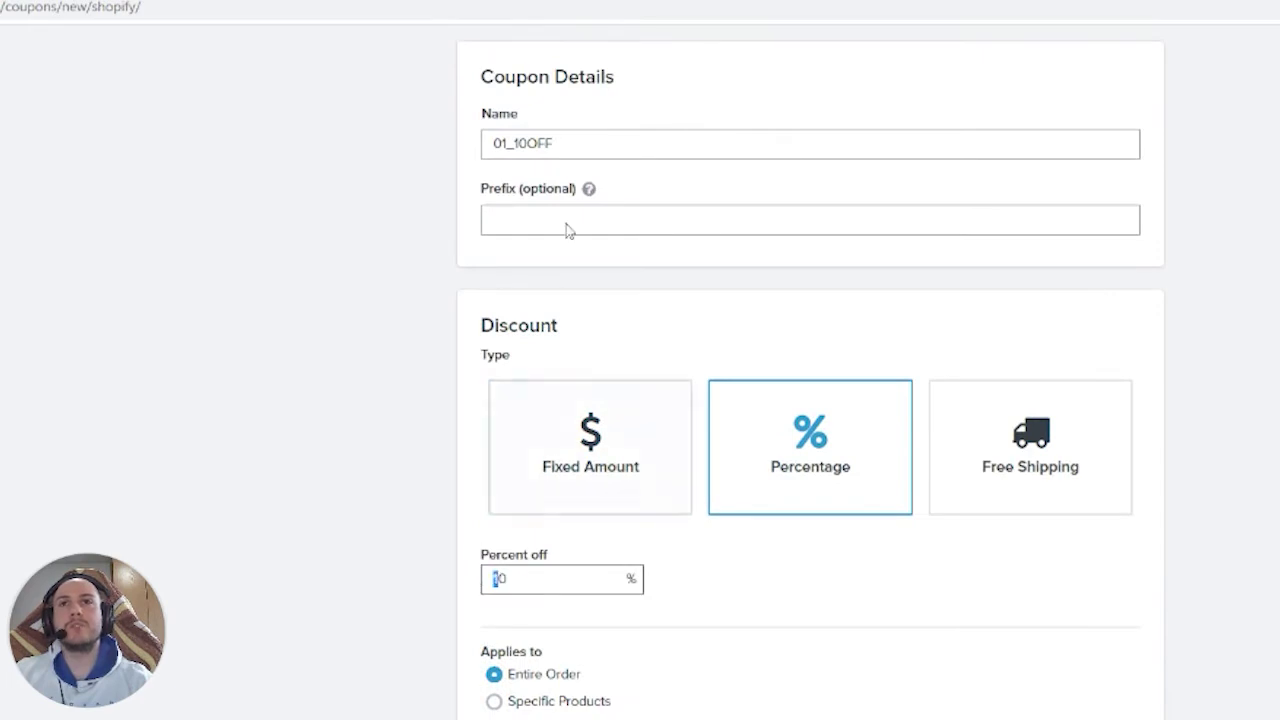
Try limiting the percentage discount to Specific Products and return it to Entire Order.
scroll(703, 479, down, 1)
scroll(703, 479, down, 4)
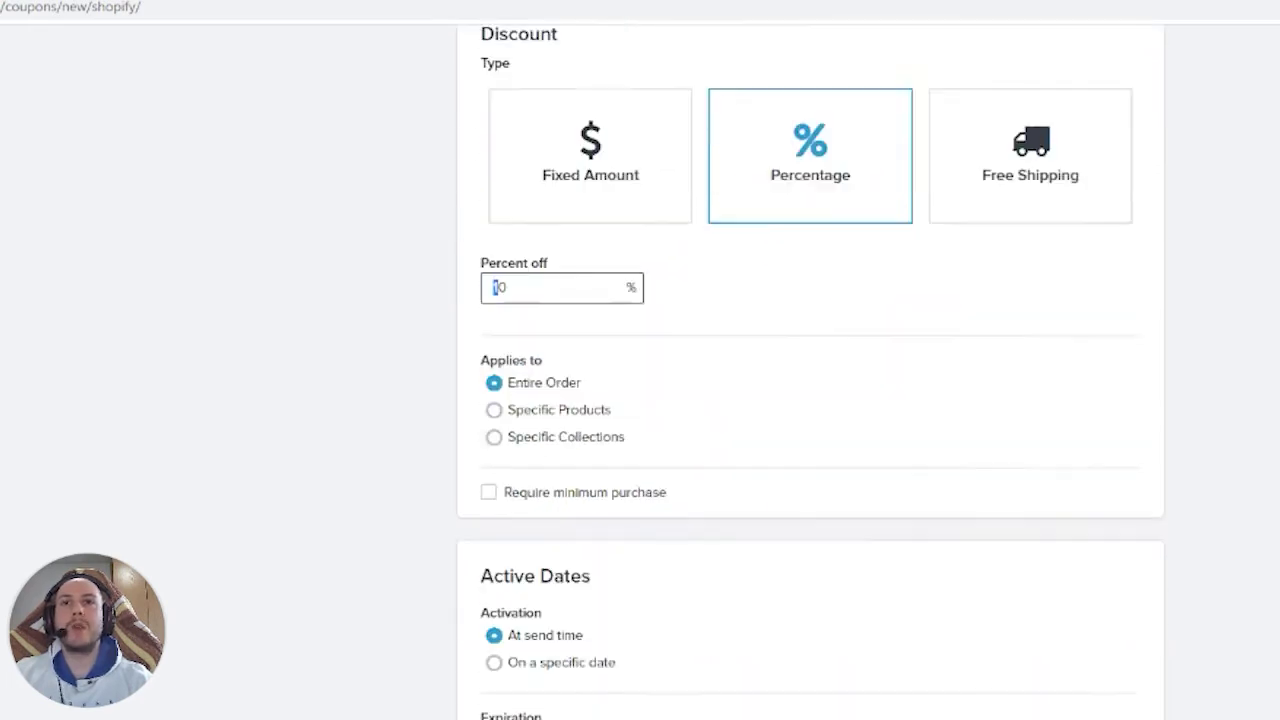
scroll(700, 84, up, 4)
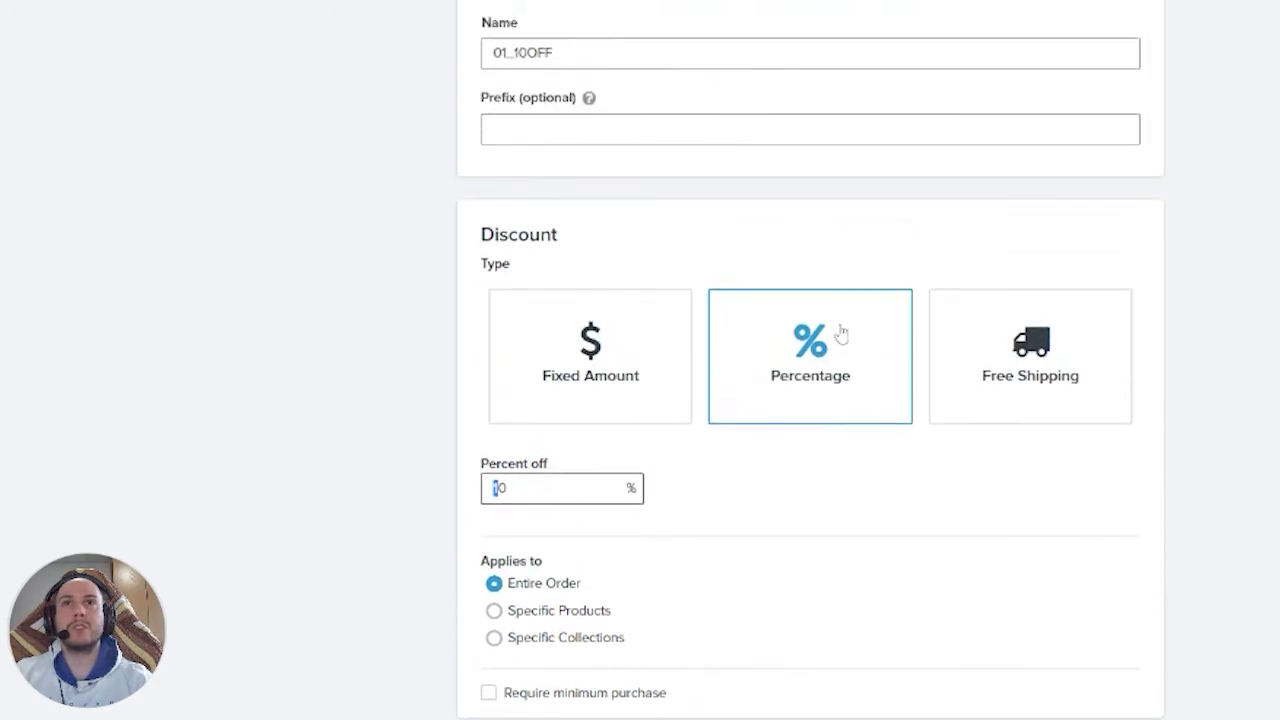
click(535, 608)
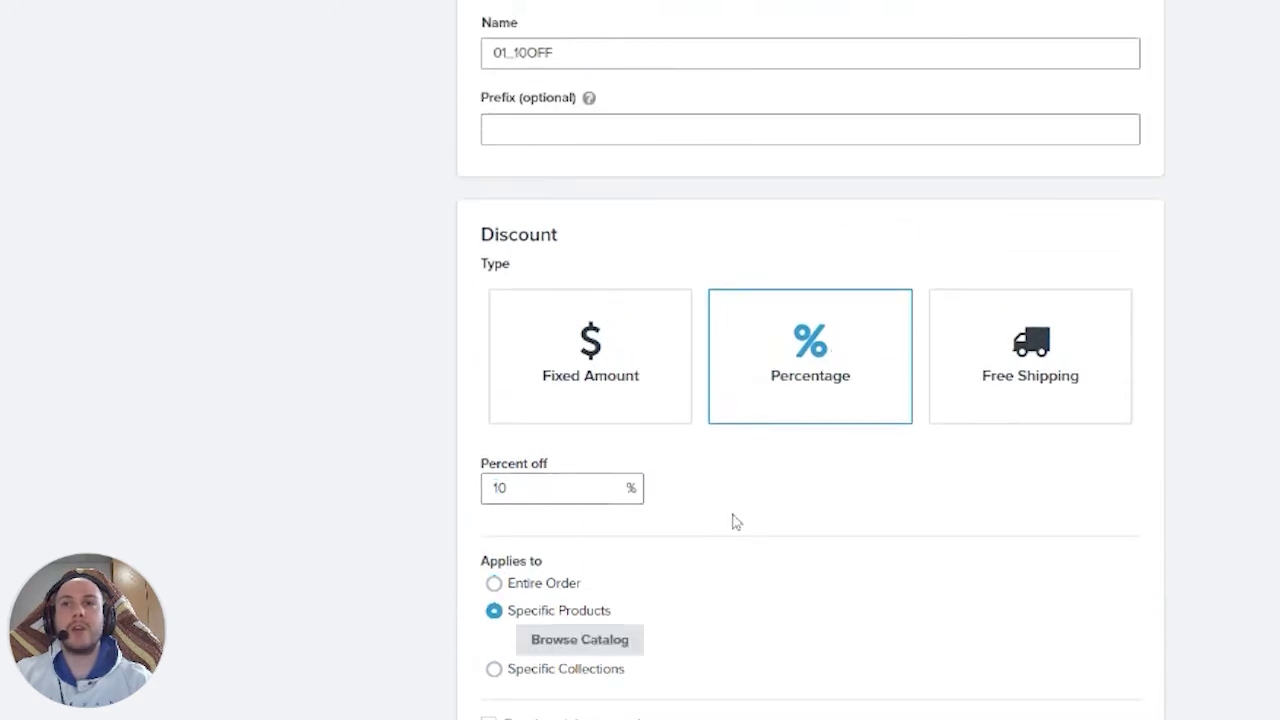
scroll(731, 520, down, 2)
click(543, 391)
scroll(583, 486, down, 2)
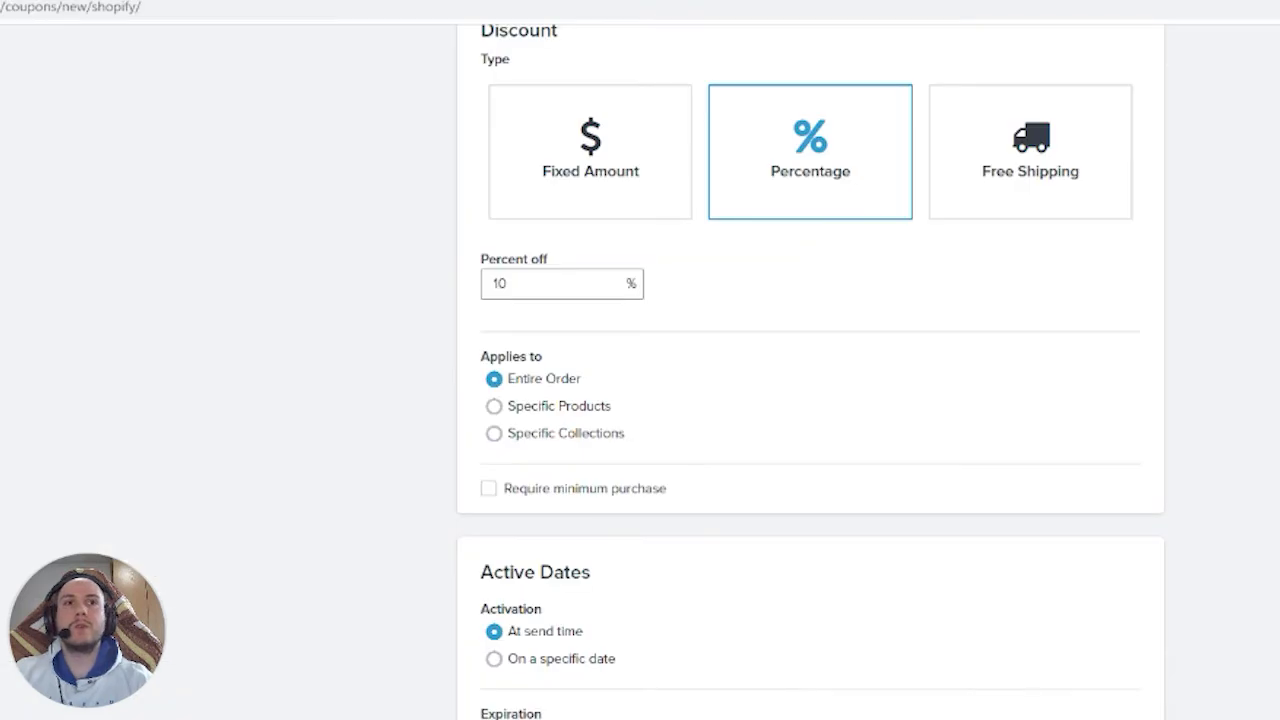
scroll(810, 400, up, 5)
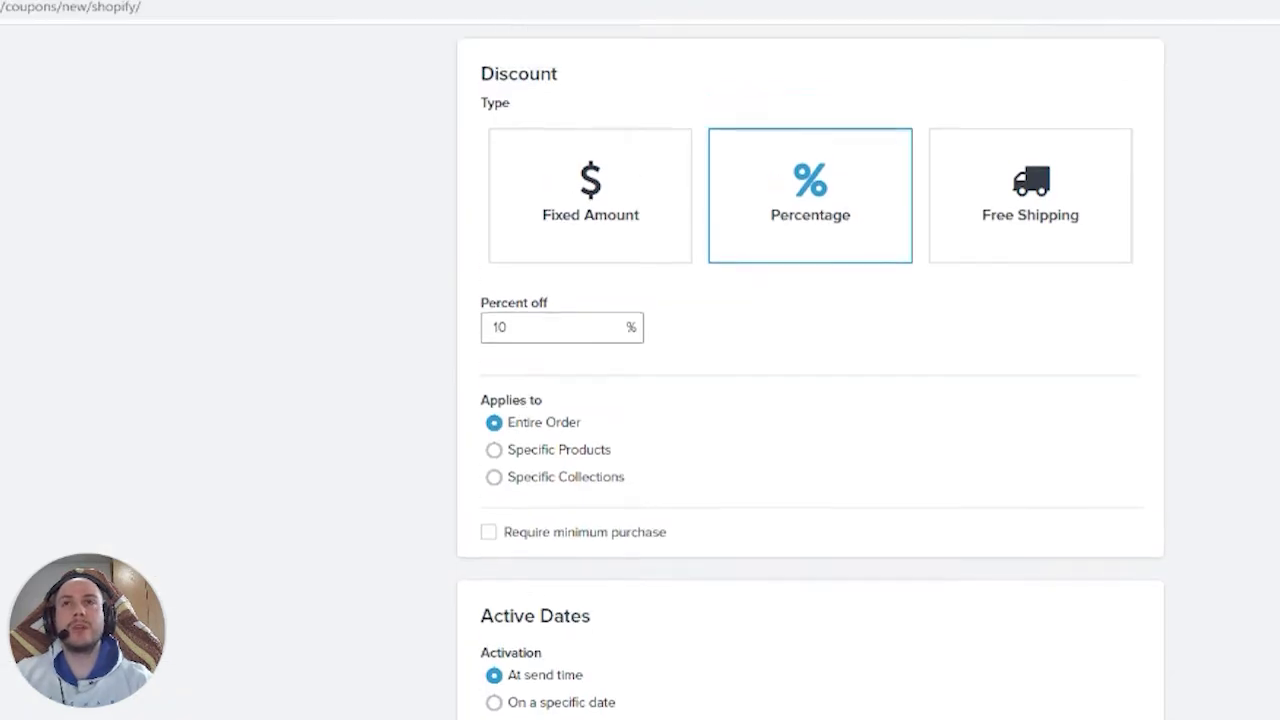
scroll(810, 400, down, 5)
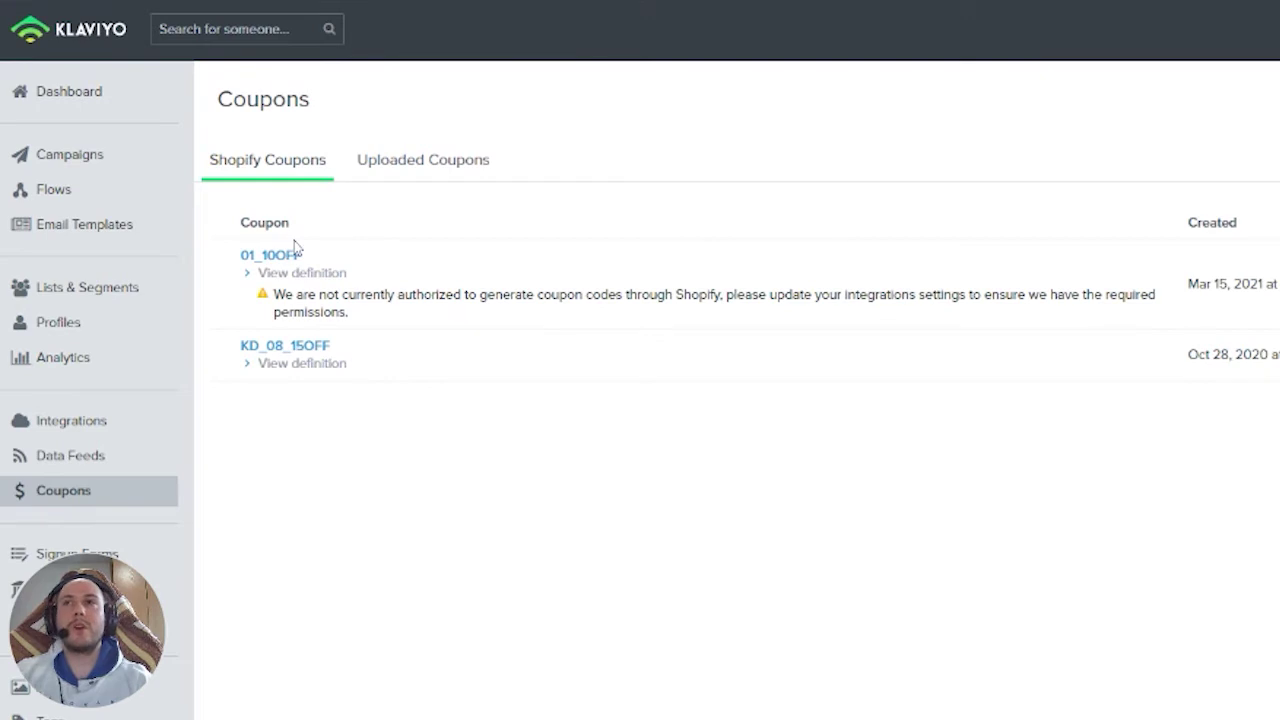
Copy the coupon name 01_10OFF from the coupon list and replace CODE with it in the source of the test email's text block.
drag(321, 258, 240, 257)
key(ctrl+c)
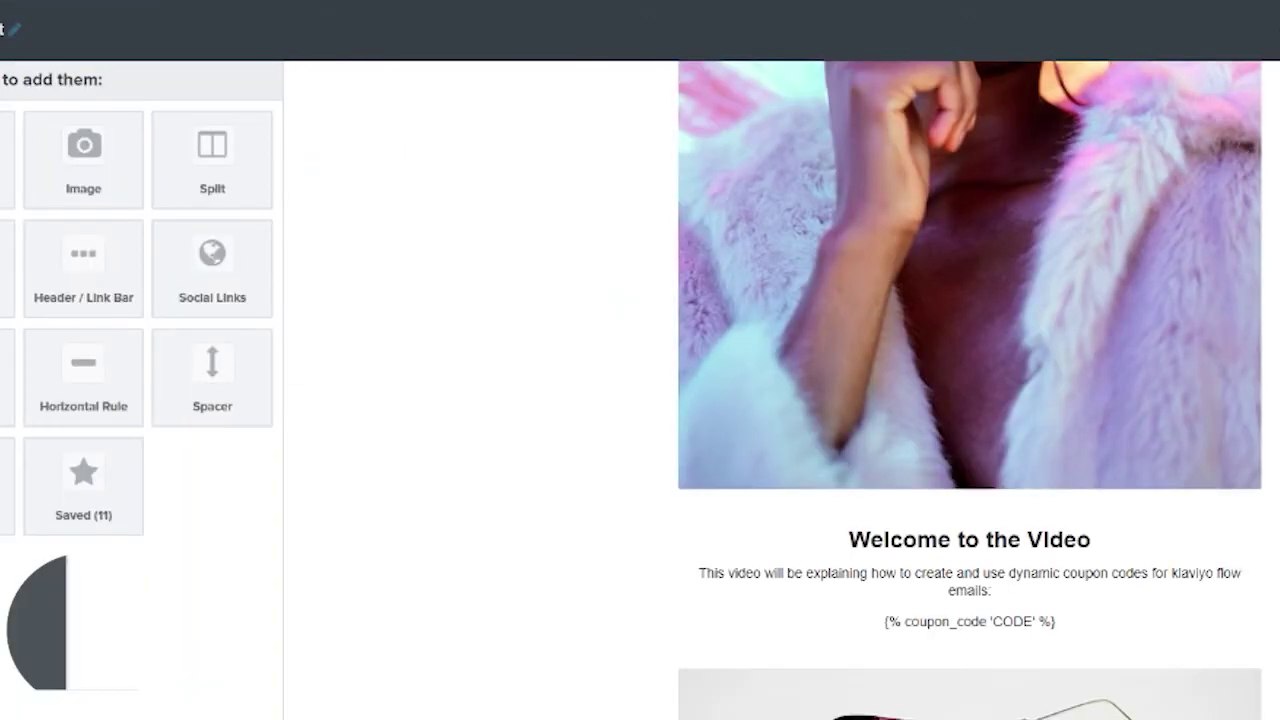
click(955, 638)
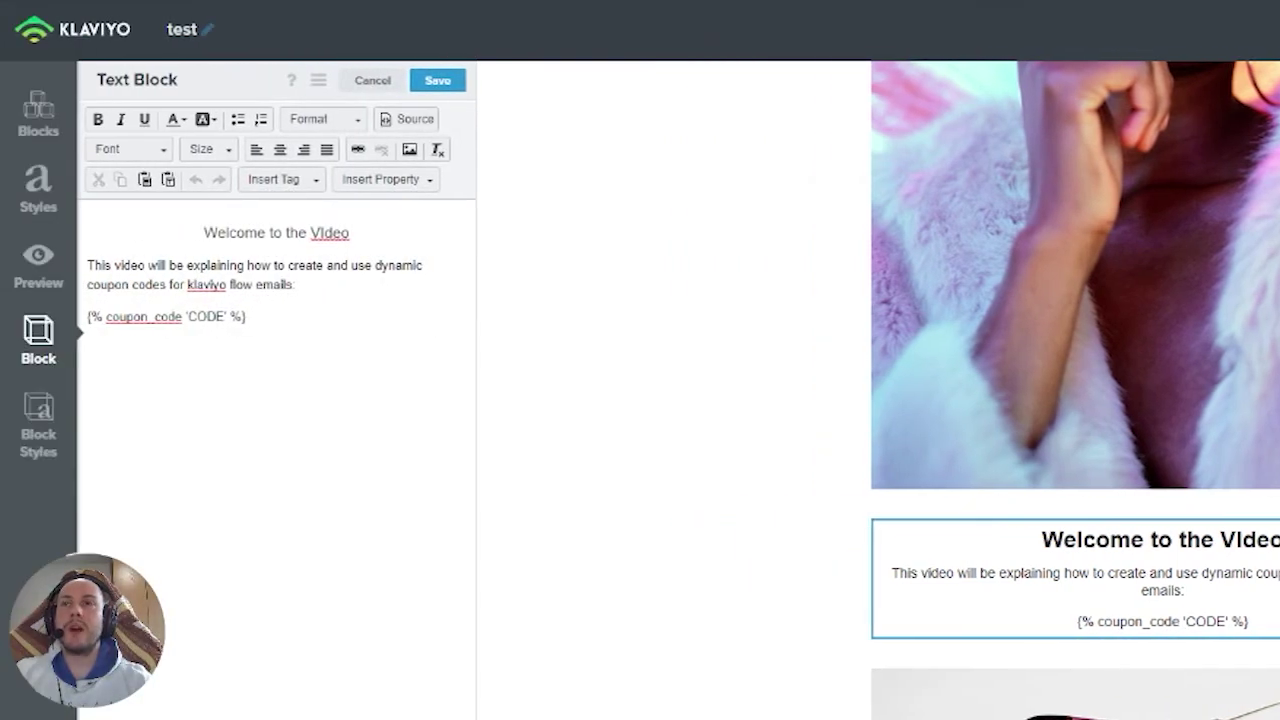
drag(87, 316, 245, 316)
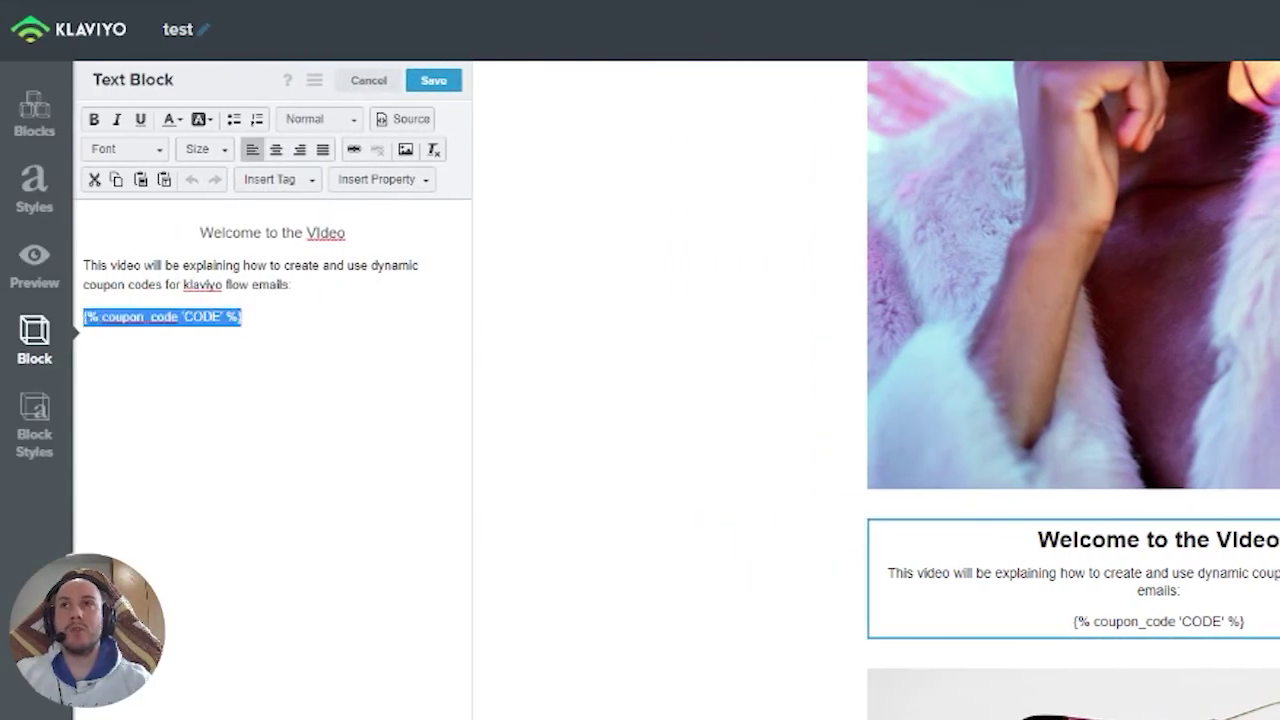
click(243, 316)
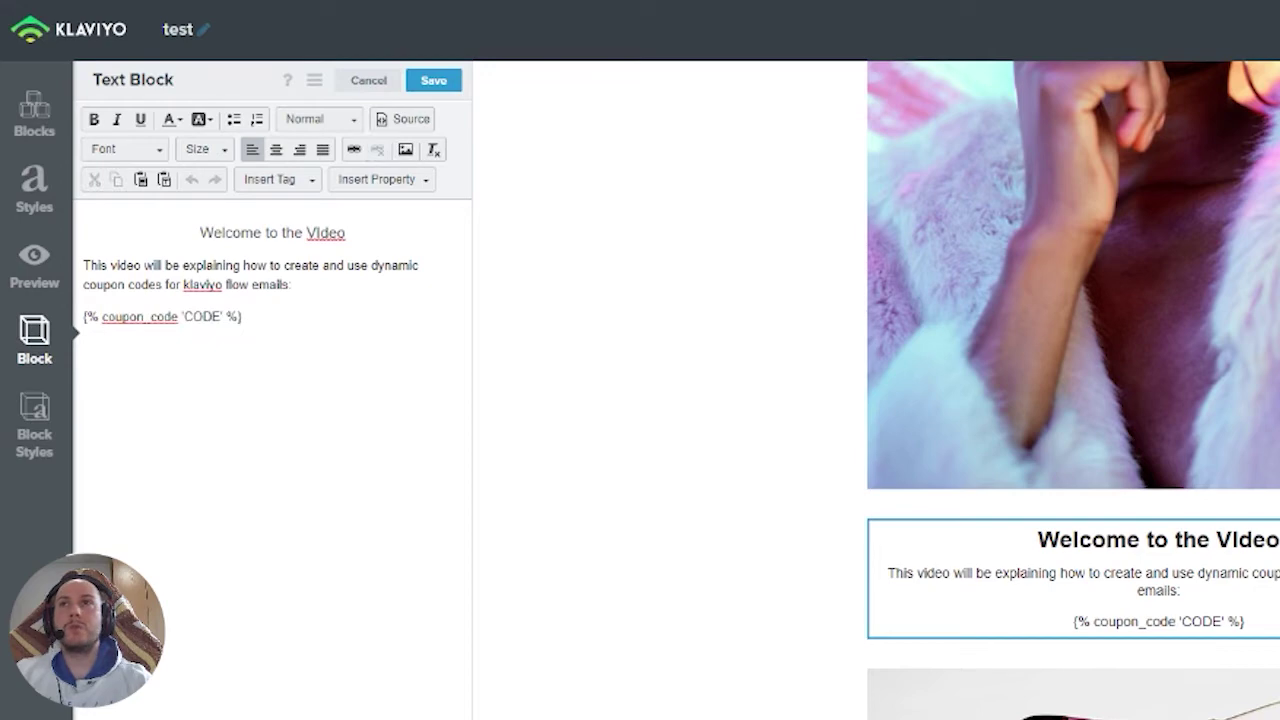
click(405, 119)
double_click(250, 349)
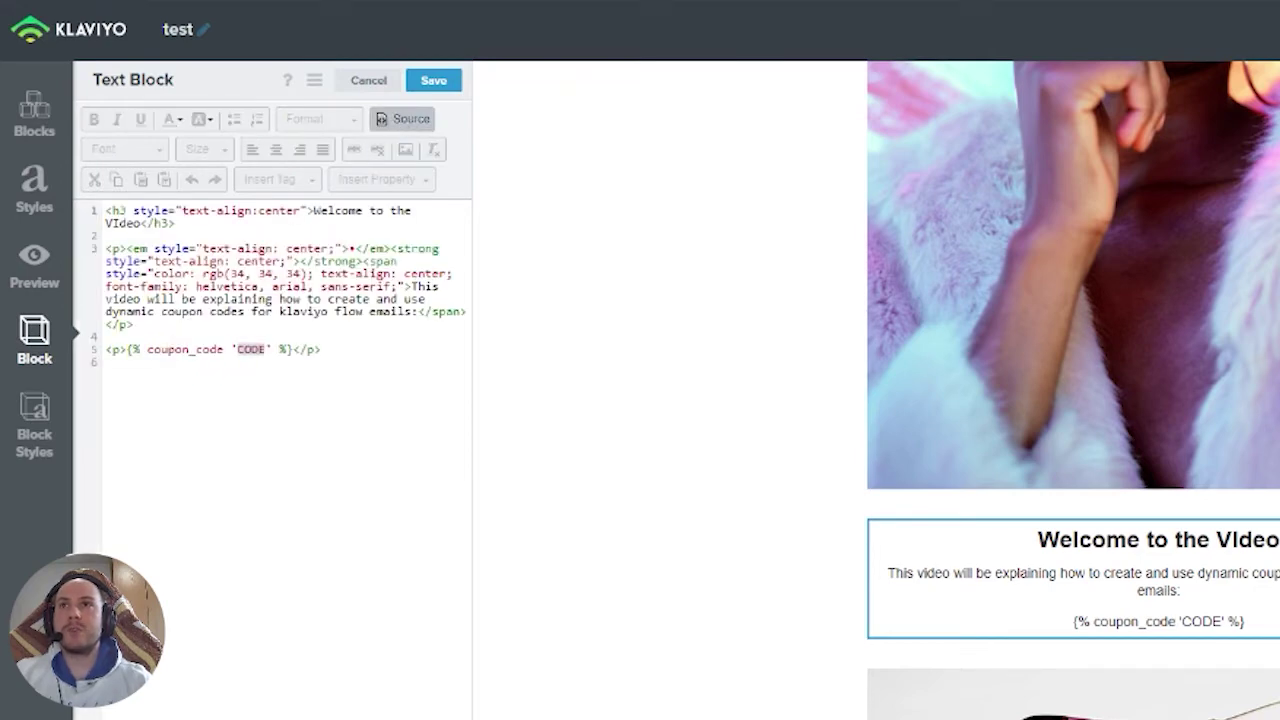
key(ctrl+v)
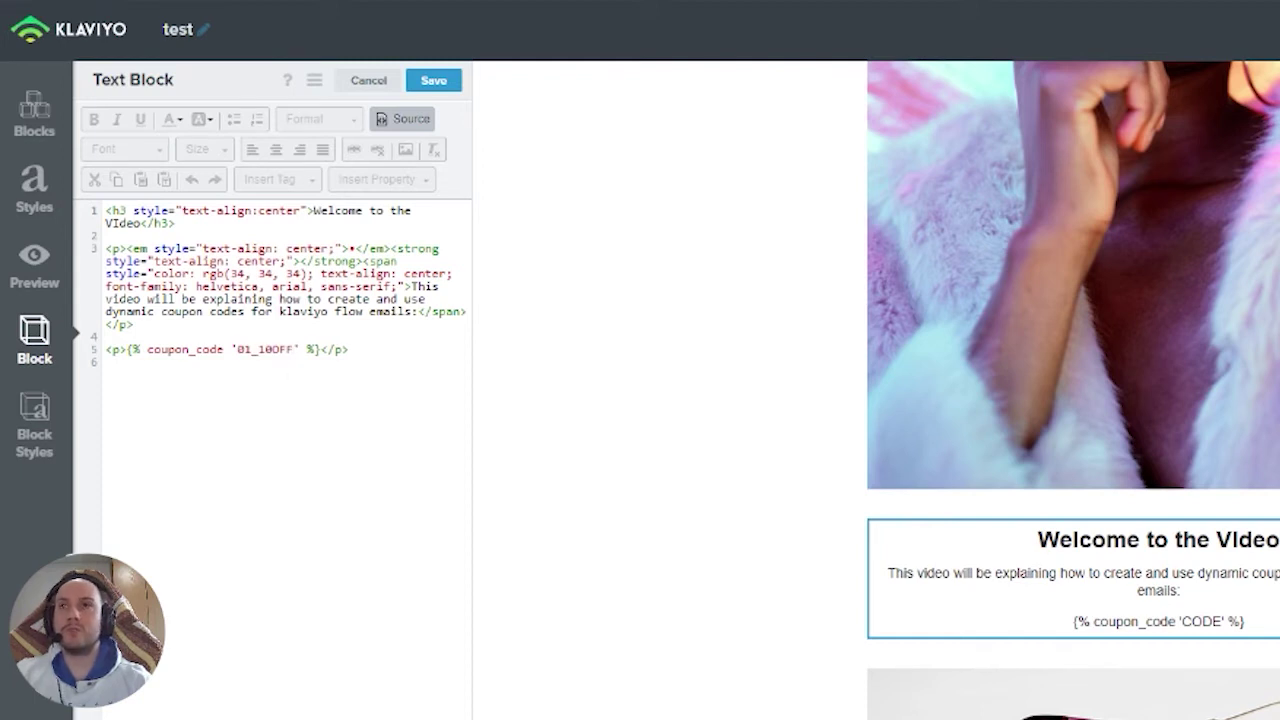
Return the text block with the {% coupon_code '01_10OFF' %} tag from source to visual editing and save it.
drag(127, 349, 314, 349)
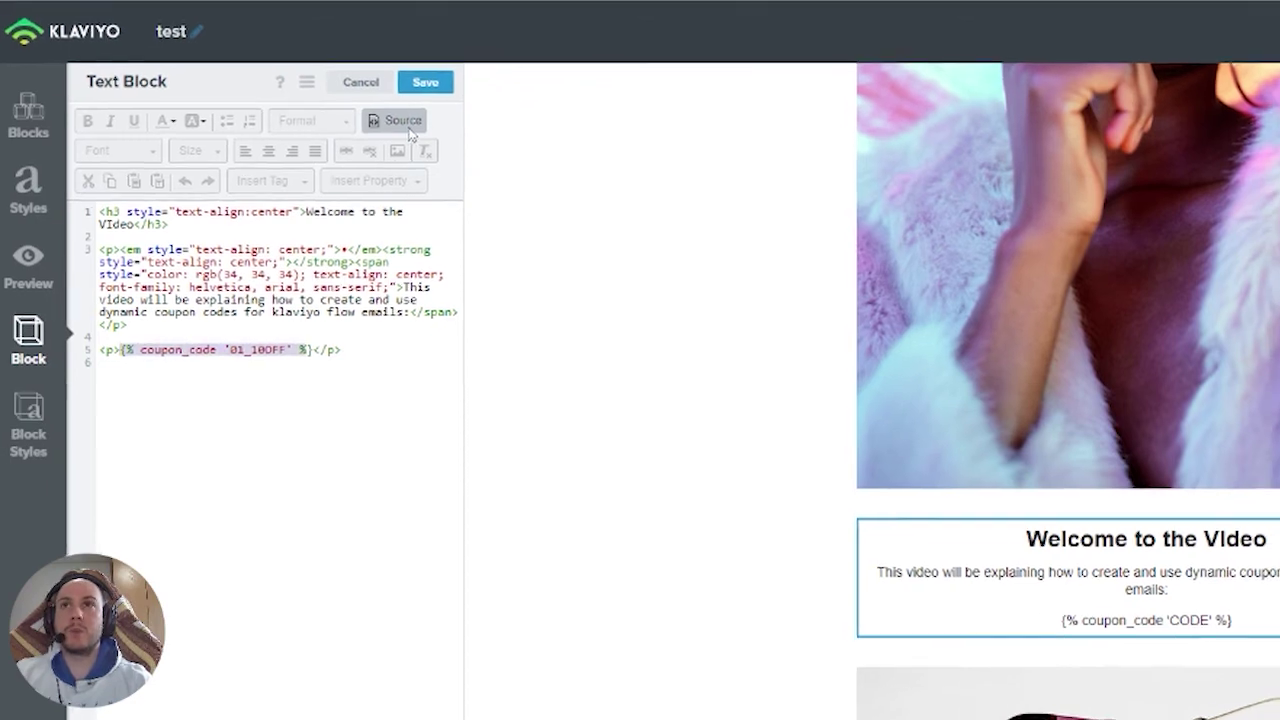
click(411, 120)
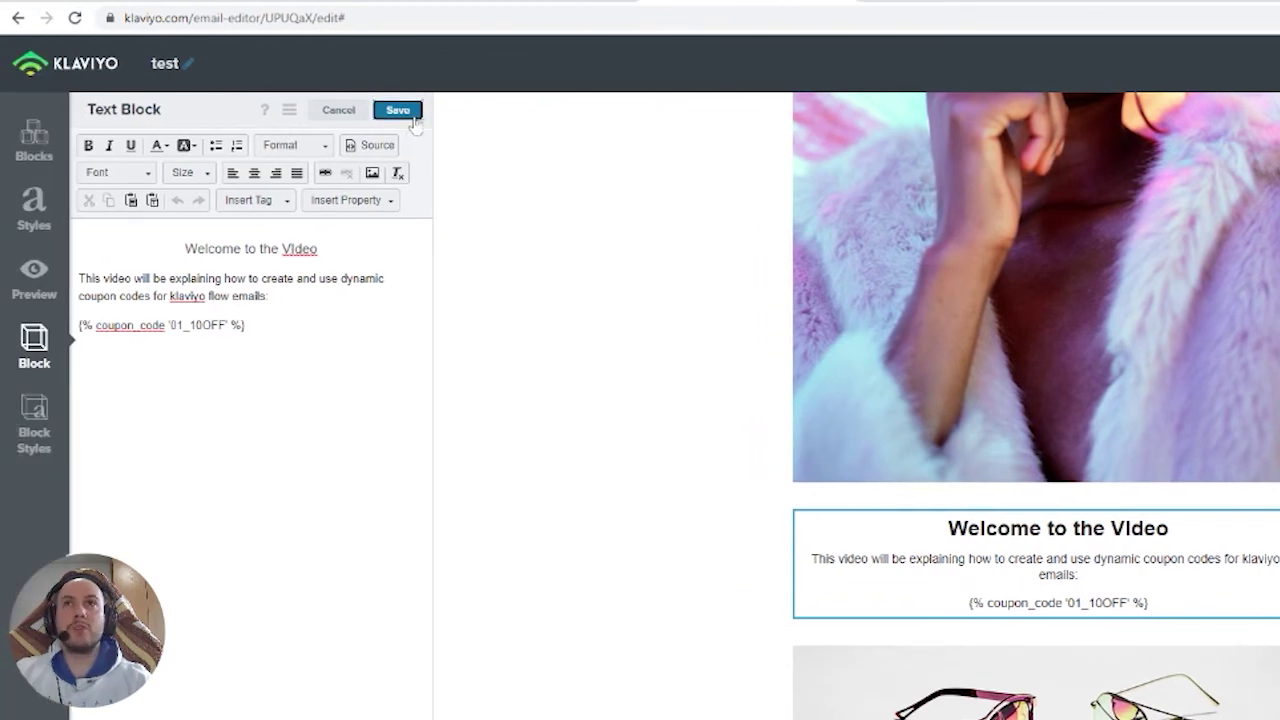
click(300, 110)
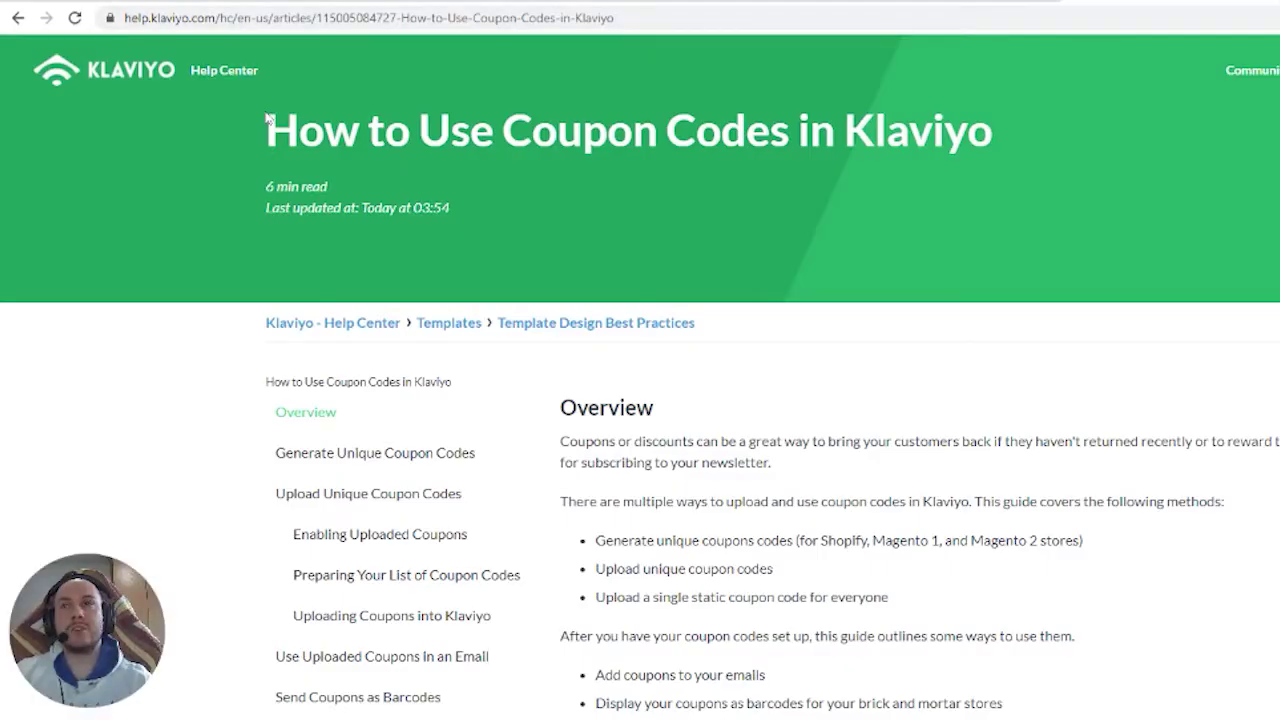
Look through the Help Center article How to Use Coupon Codes in Klaviyo for the coupon code snippet used in emails.
drag(268, 130, 985, 135)
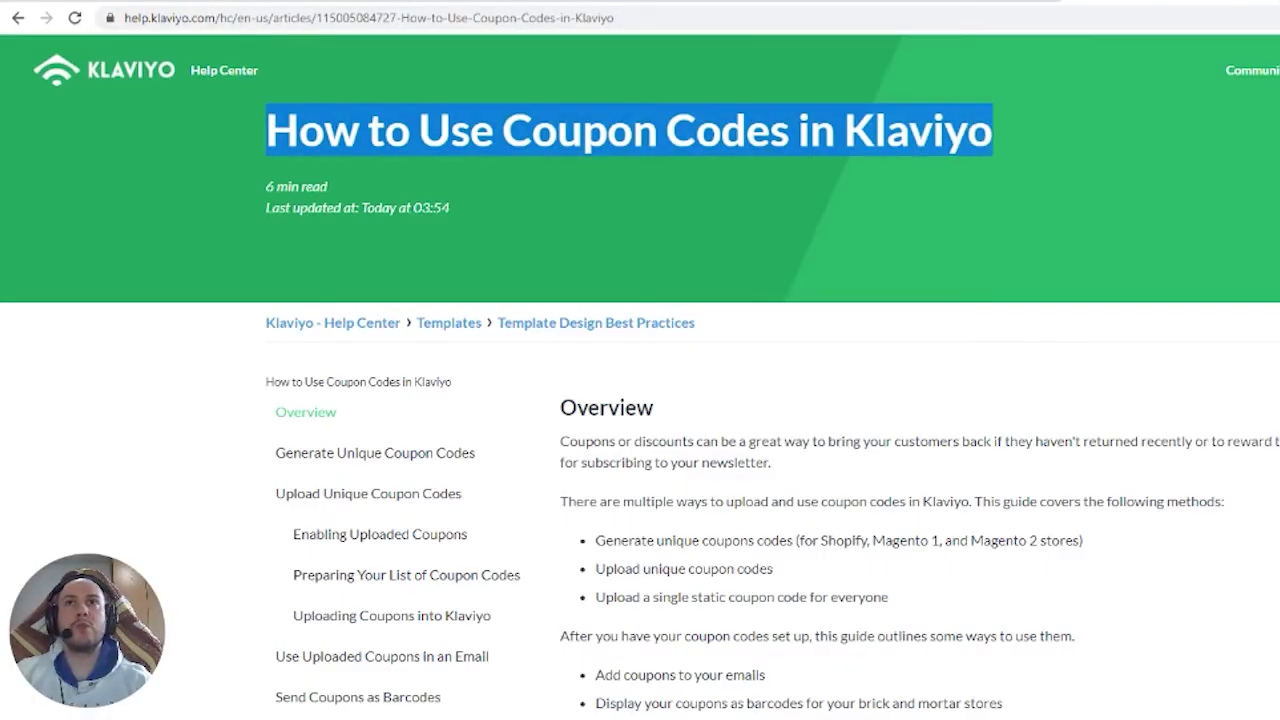
scroll(1095, 346, down, 3)
scroll(920, 410, down, 20)
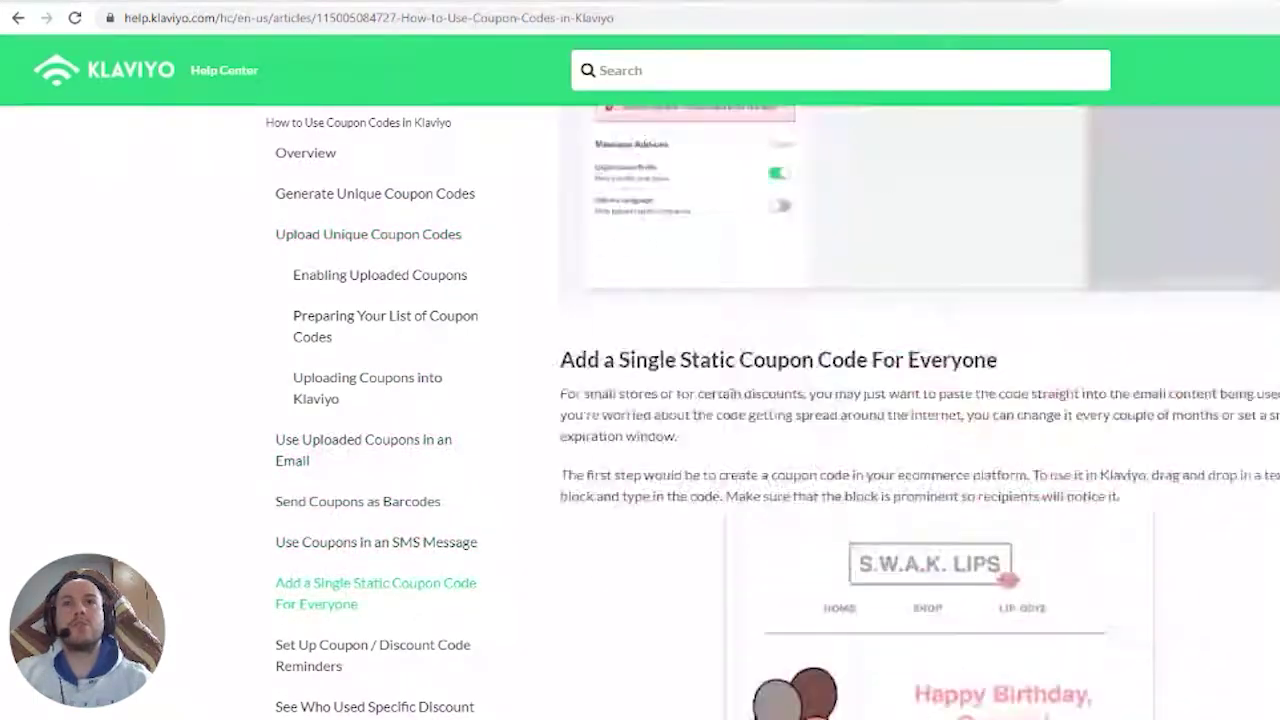
scroll(920, 410, up, 15)
scroll(920, 410, up, 6)
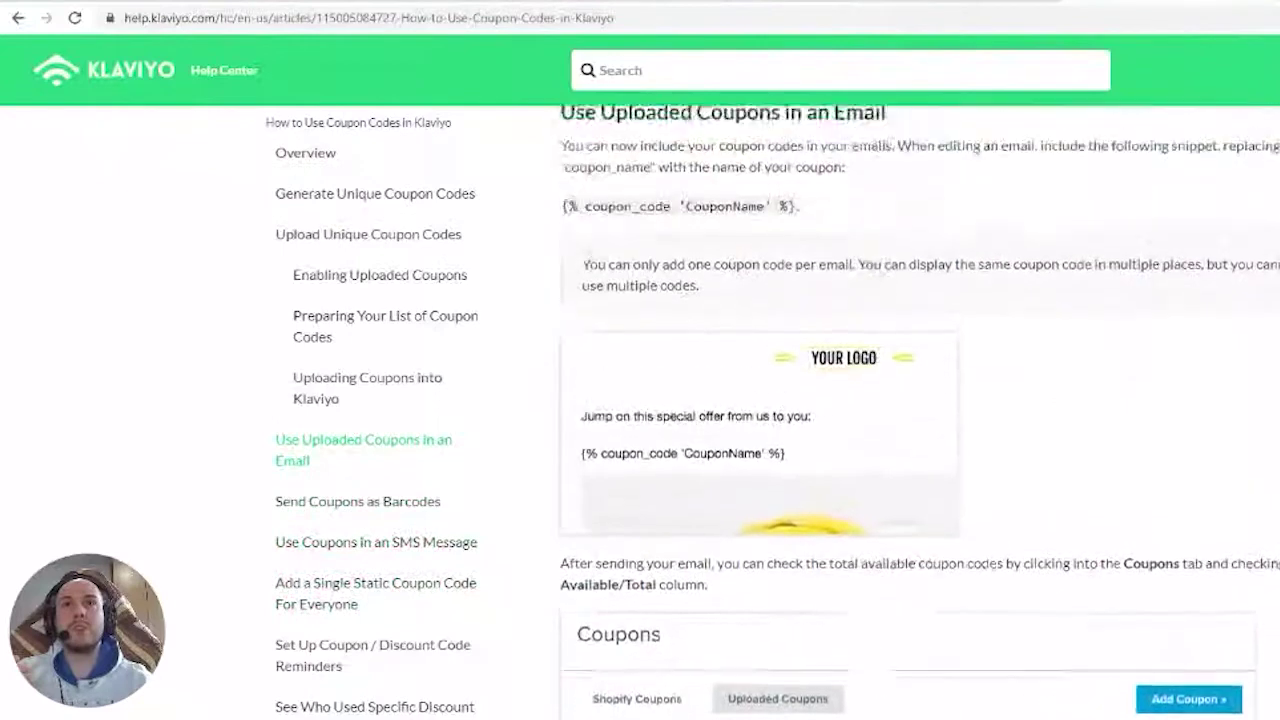
drag(563, 522, 798, 520)
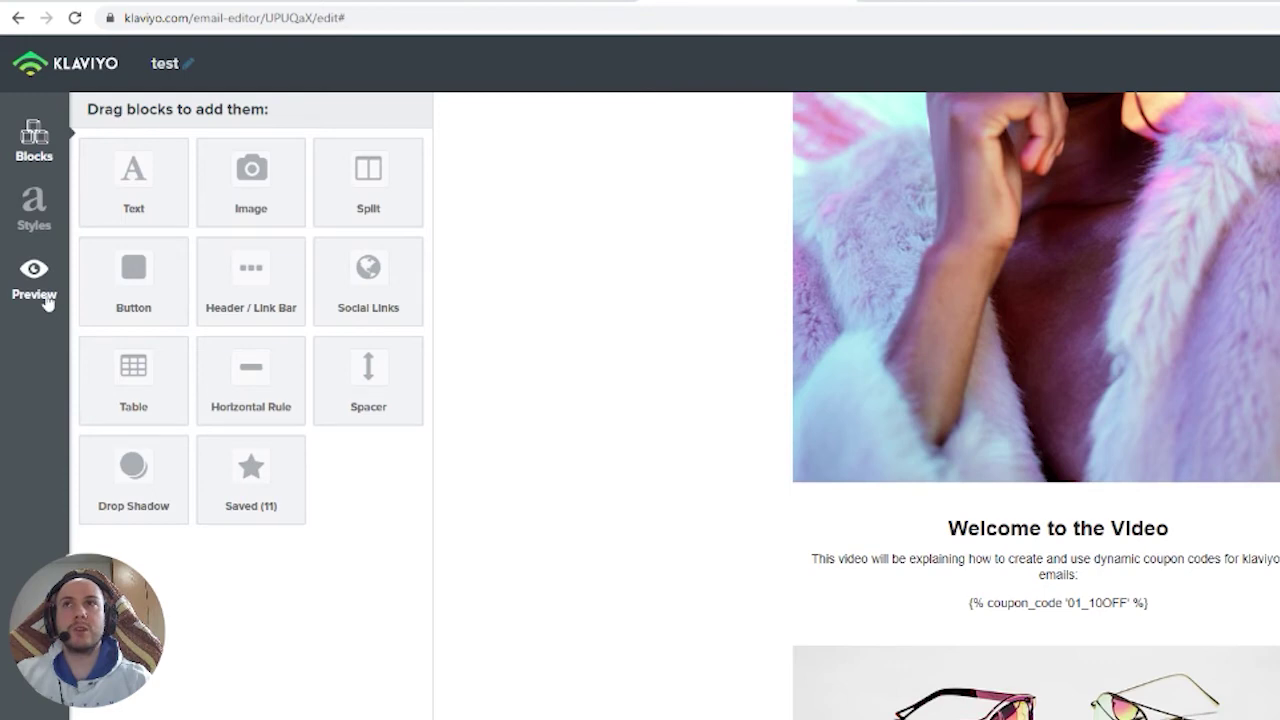
Check and save the email's coupon text block, and open the Preview Email options.
click(937, 537)
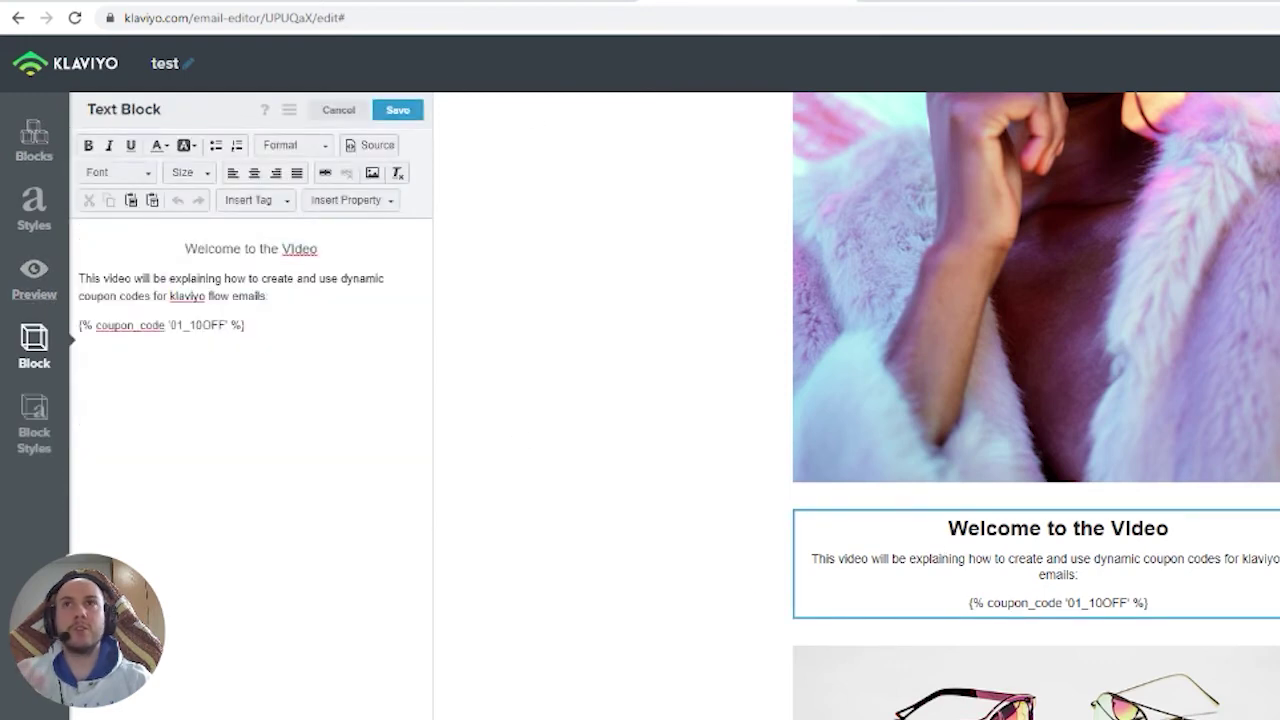
click(397, 110)
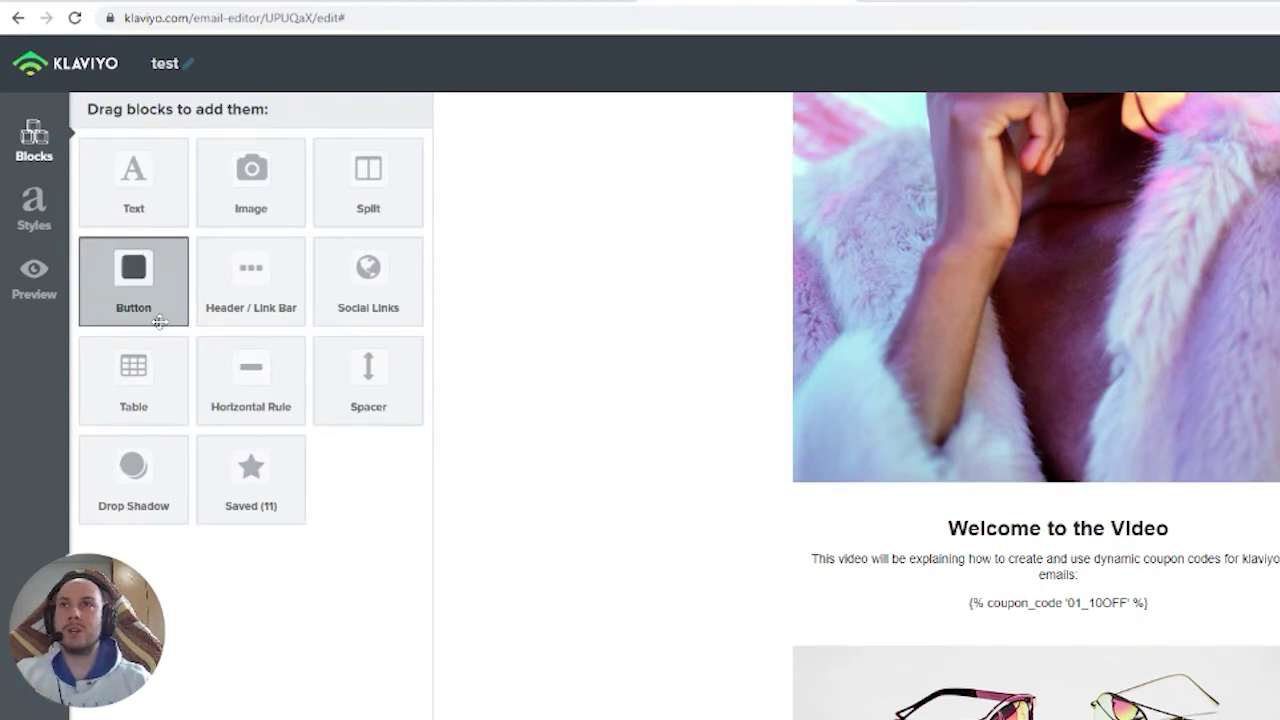
click(15, 288)
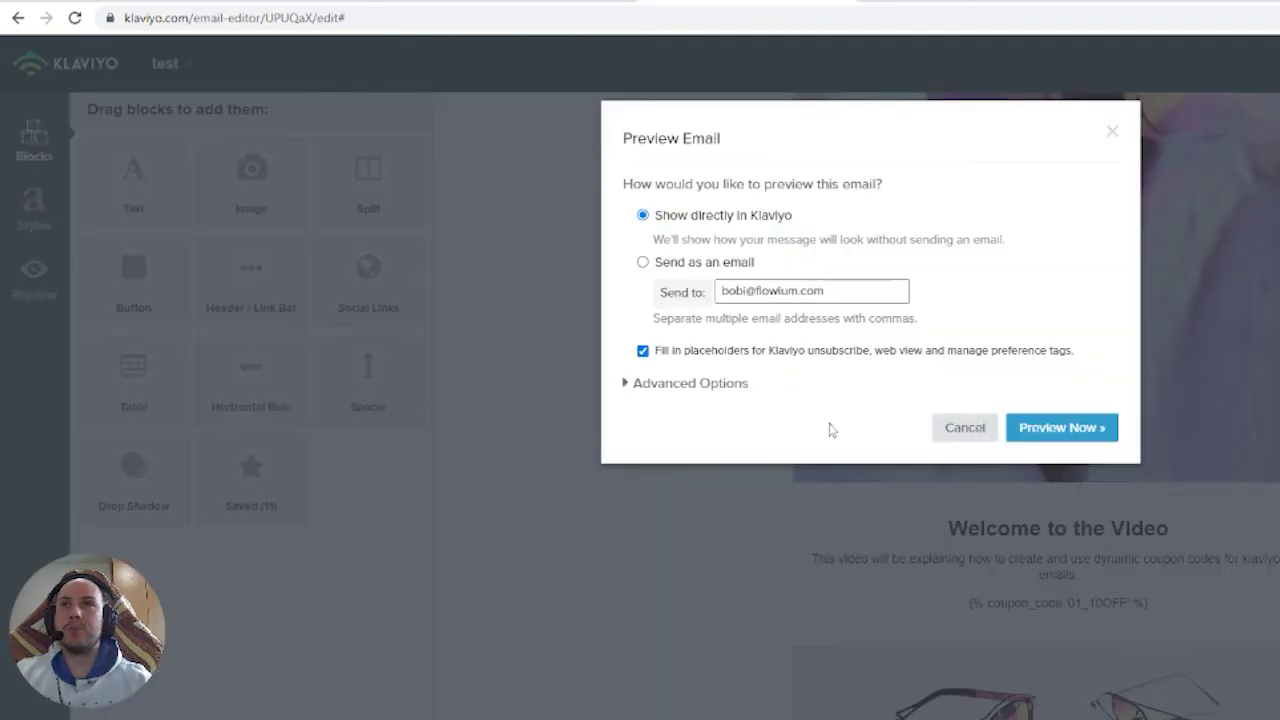
Preview the email directly in Klaviyo, examine the coupon code under the Welcome to the VIdeo heading, and close the preview.
click(1060, 427)
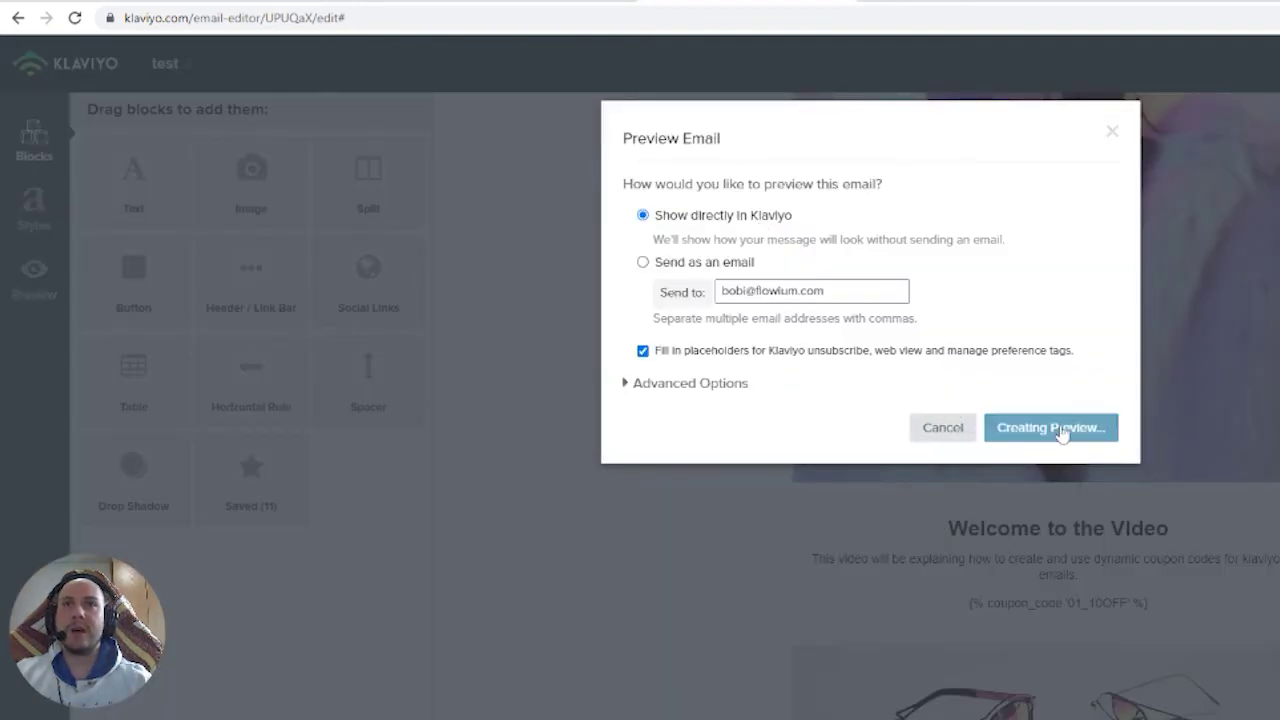
scroll(871, 420, down, 6)
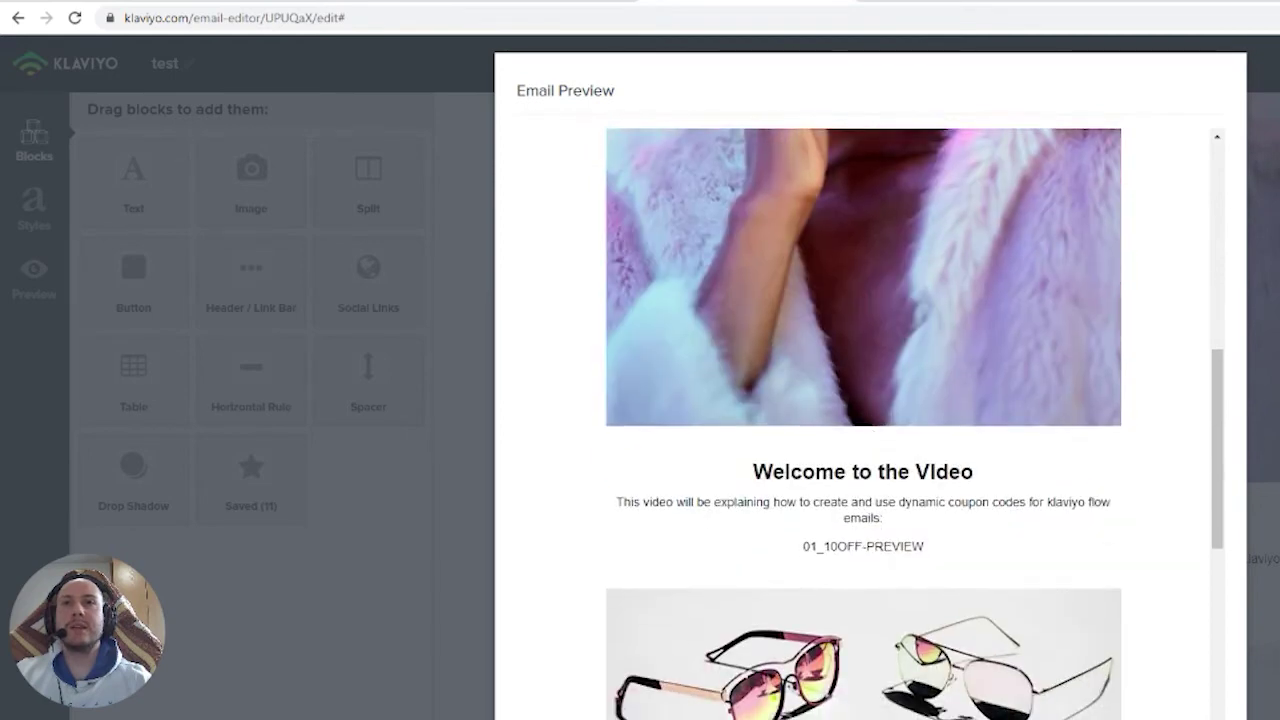
drag(801, 546, 951, 558)
click(858, 546)
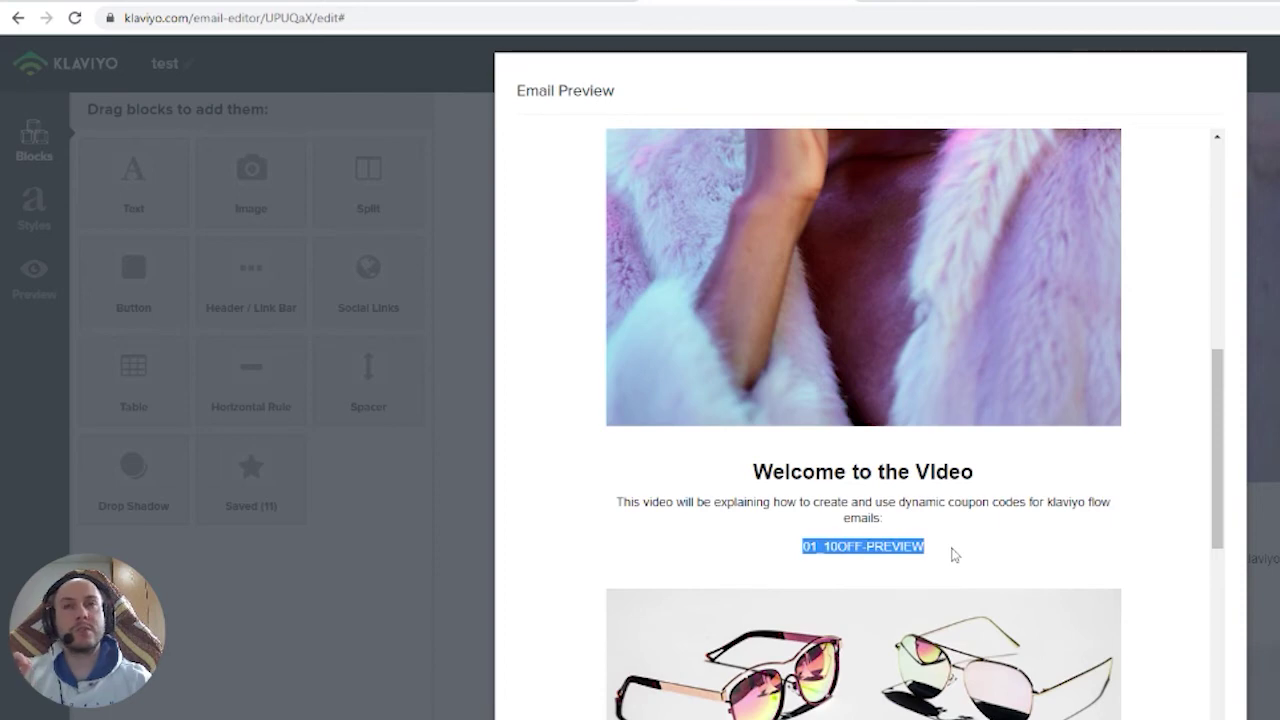
key(Escape)
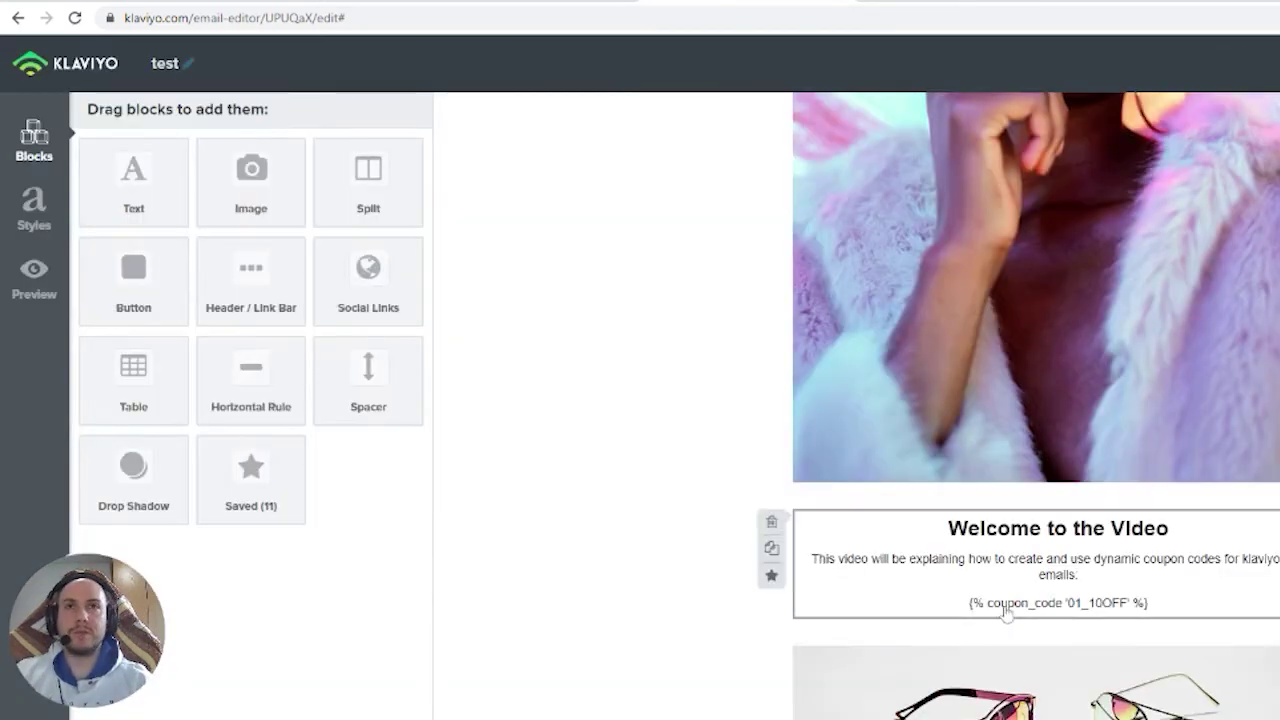
Copy 01_10OFF from the coupon tag in the text block, replace it with code, and save the block.
click(807, 588)
drag(170, 325, 227, 325)
key(ctrl+c)
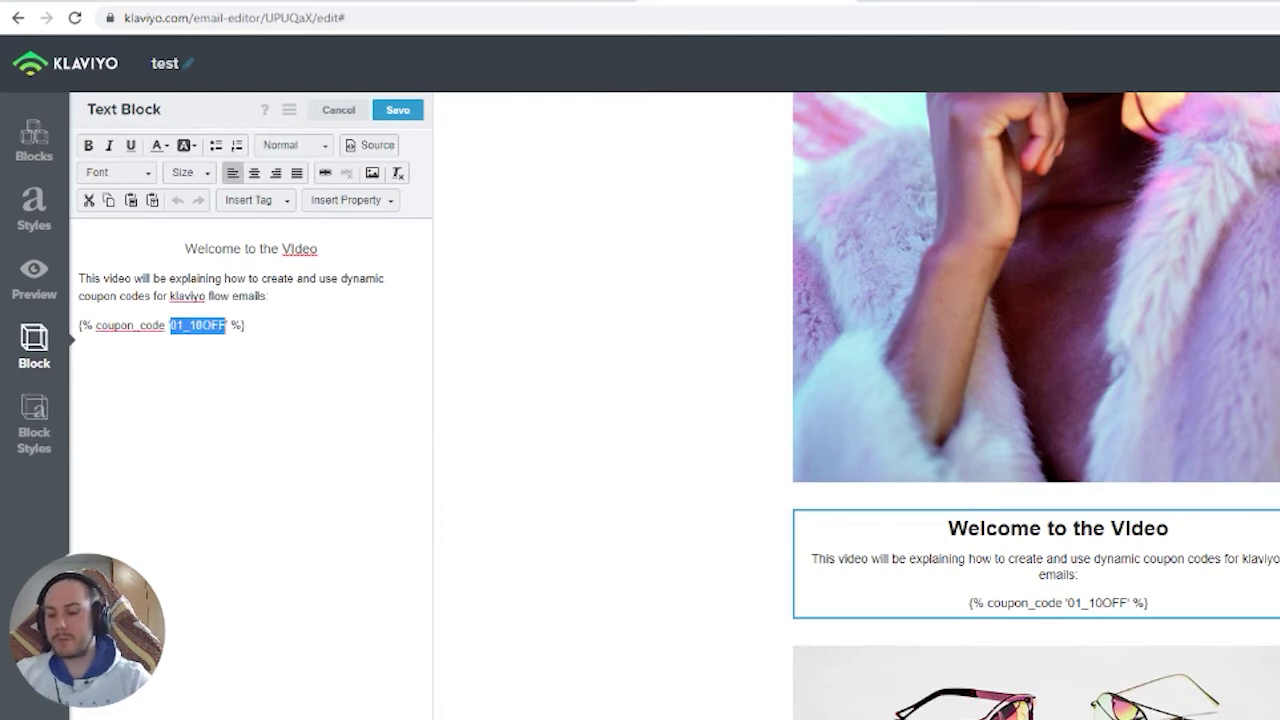
text(code)
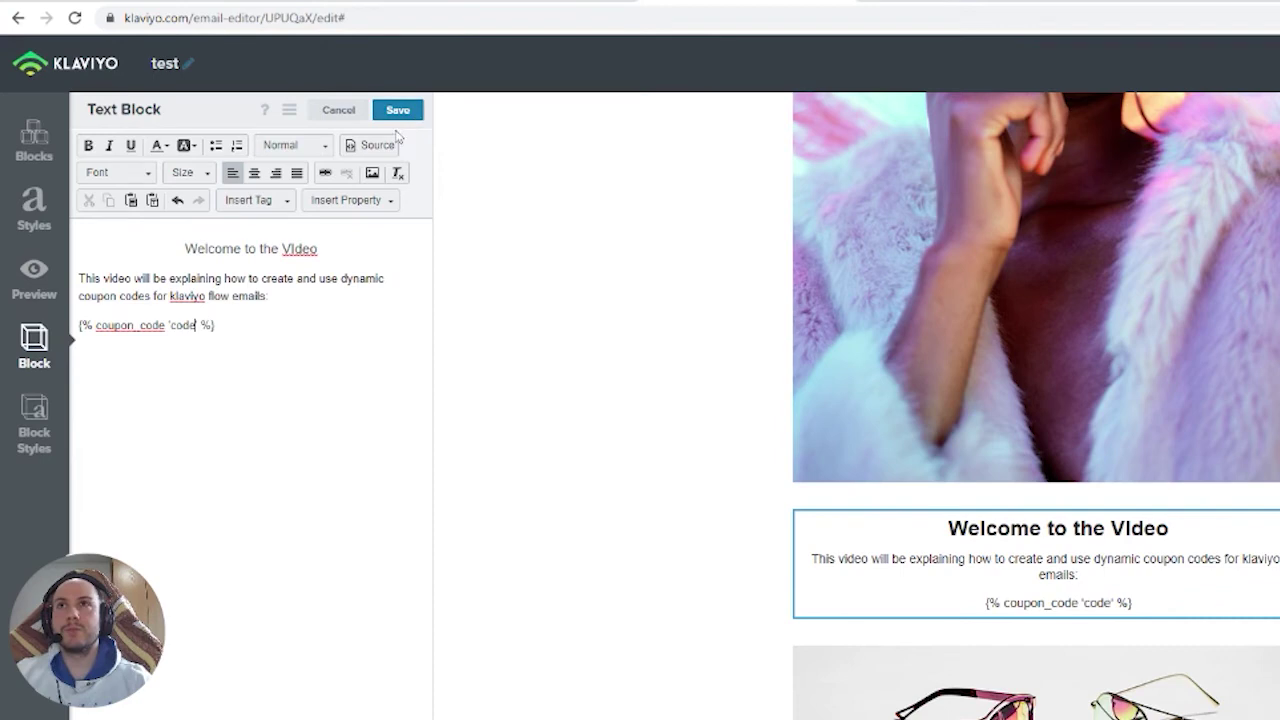
click(397, 110)
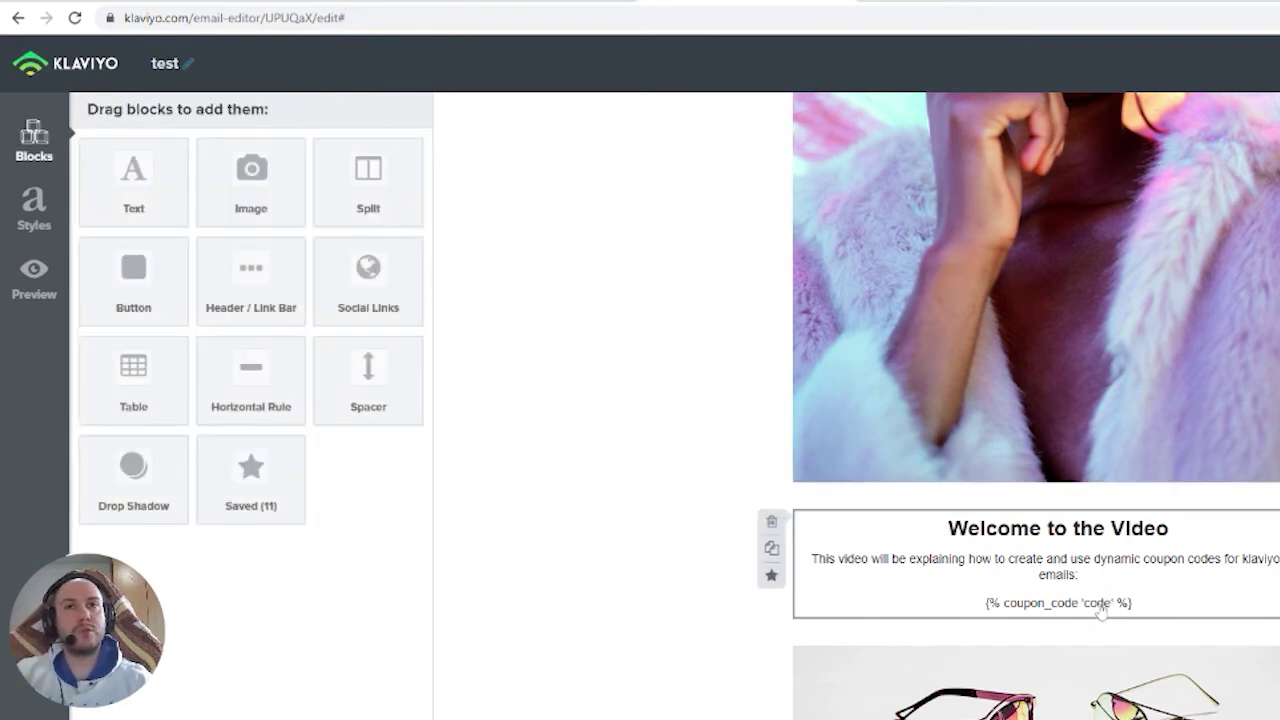
Preview the email directly in Klaviyo to examine how the 'code' coupon tag renders, and close the preview.
click(1100, 610)
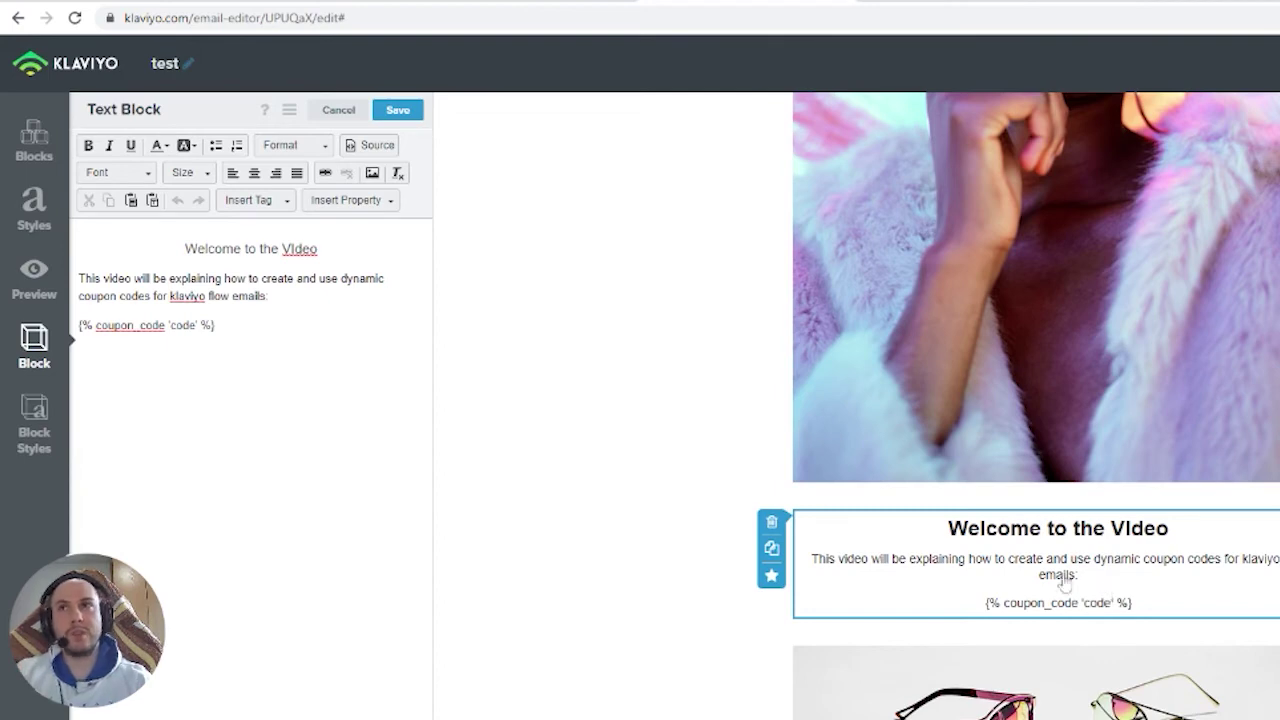
click(34, 278)
click(1068, 440)
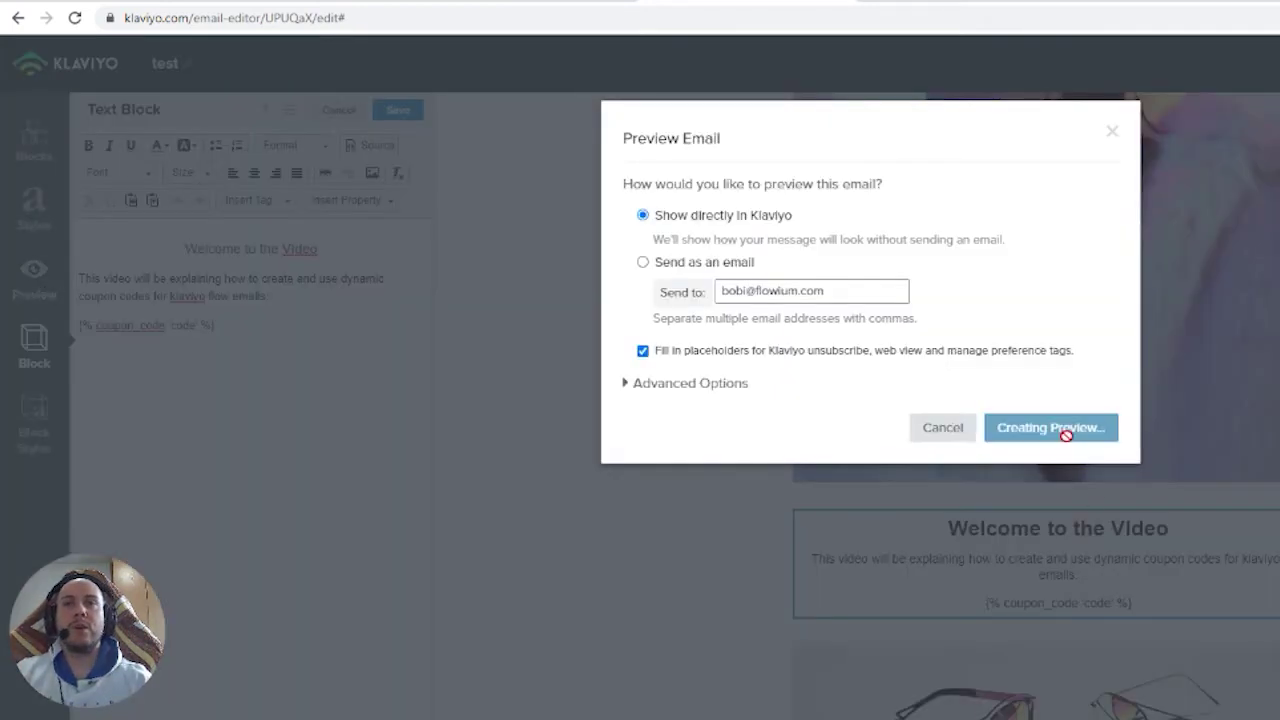
scroll(1060, 467, down, 5)
scroll(1058, 460, down, 3)
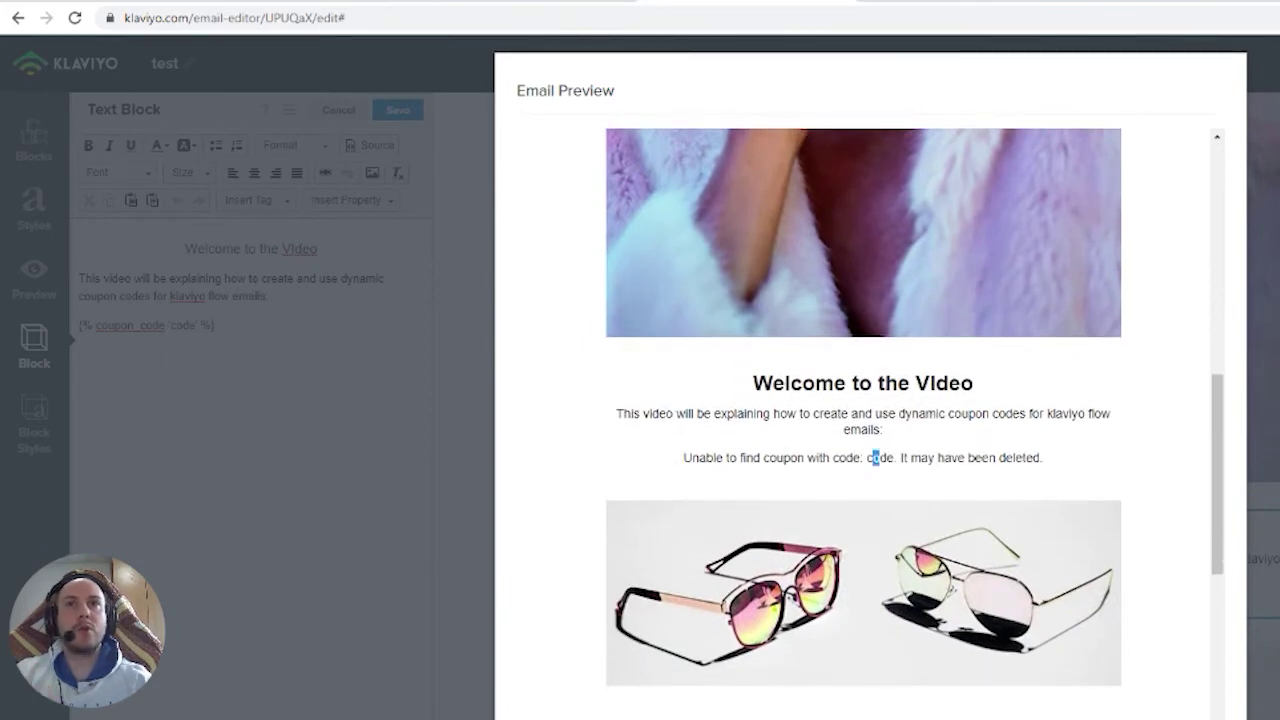
drag(920, 457, 1041, 457)
drag(843, 429, 990, 457)
drag(741, 457, 990, 457)
drag(843, 429, 898, 457)
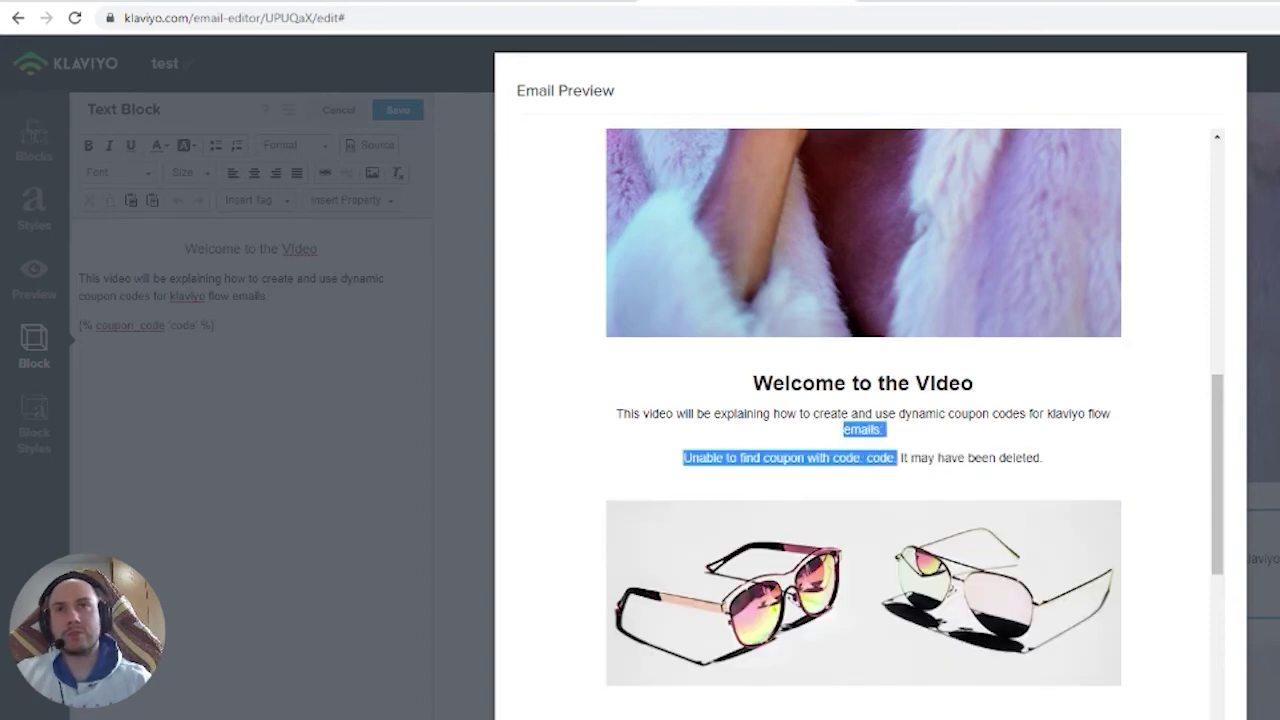
click(898, 457)
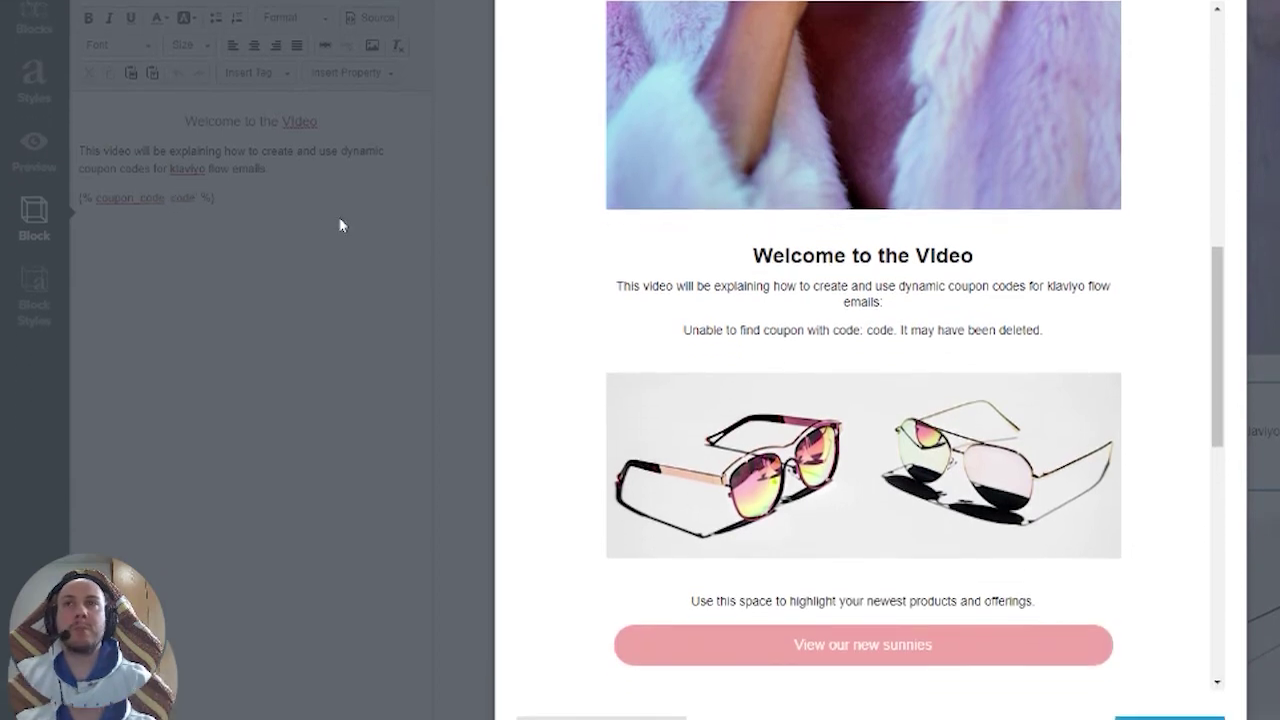
click(1170, 697)
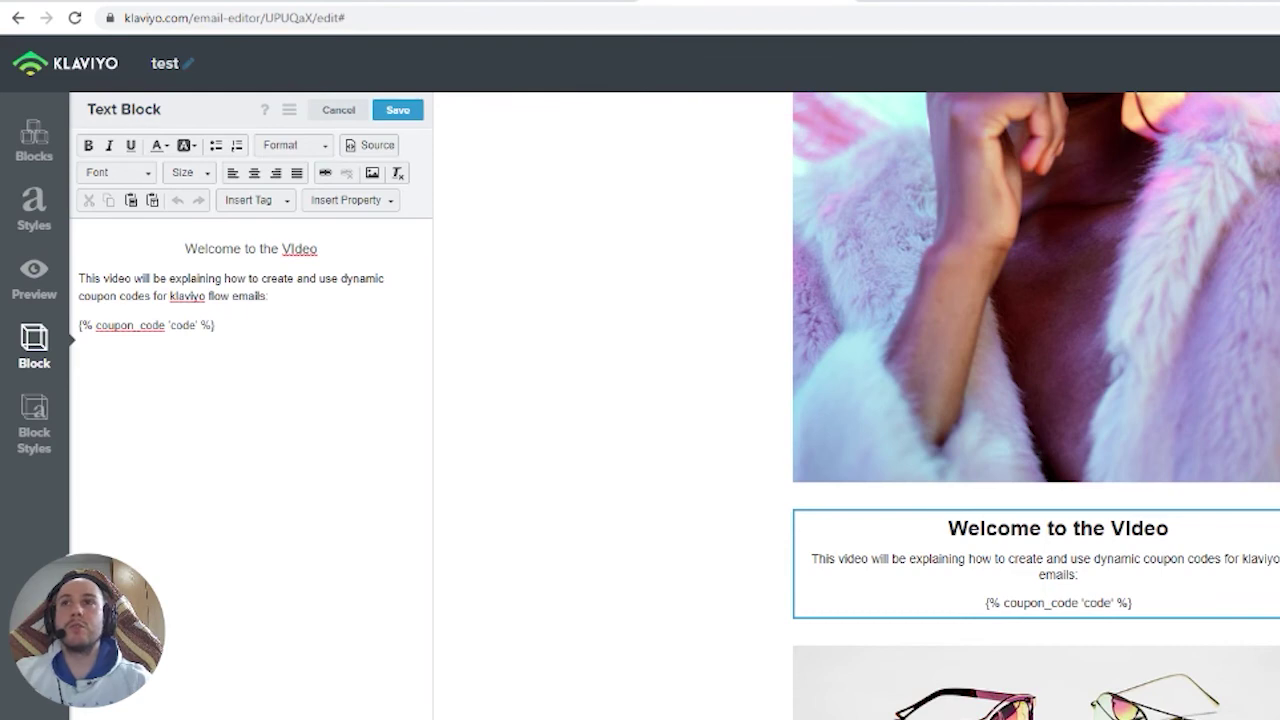
Replace code with the copied 01_10OFF in the coupon tag of the text block's source, and save the block.
click(385, 148)
double_click(232, 355)
key(ctrl+v)
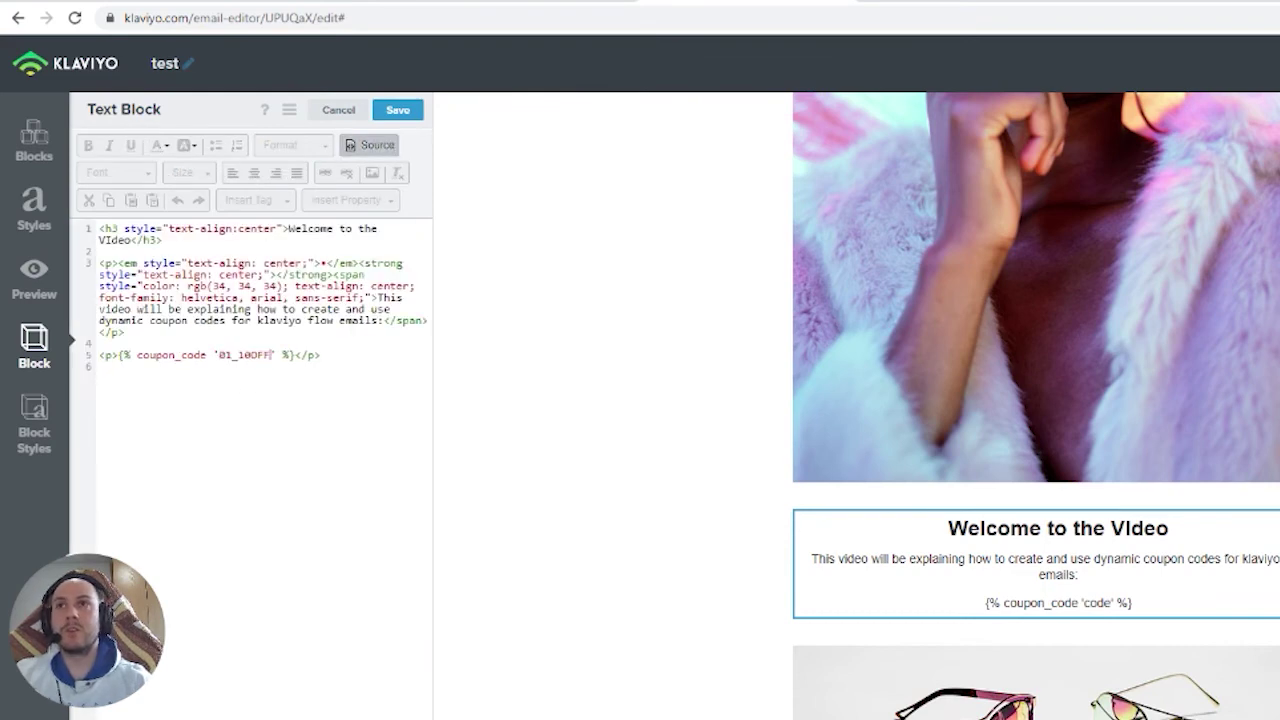
click(397, 111)
Preview the email with the 01_10OFF coupon tag directly in Klaviyo, view its coupon line, and close the preview.
click(40, 290)
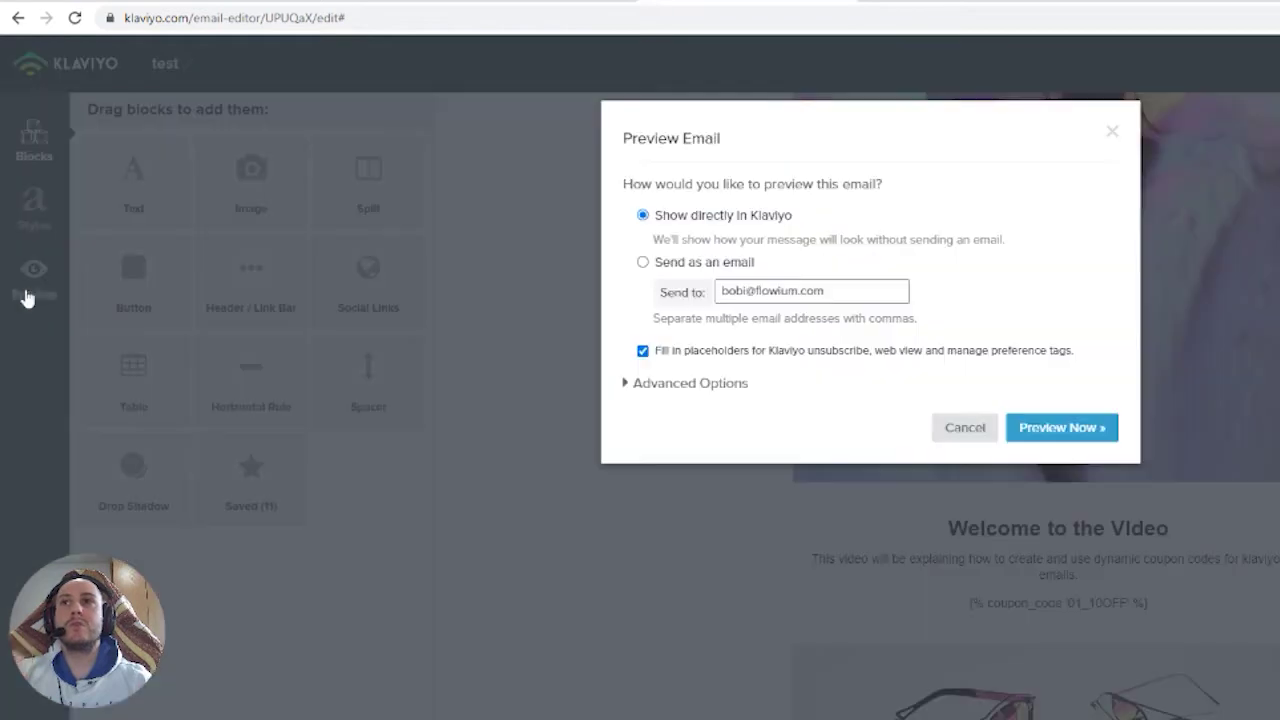
click(1035, 428)
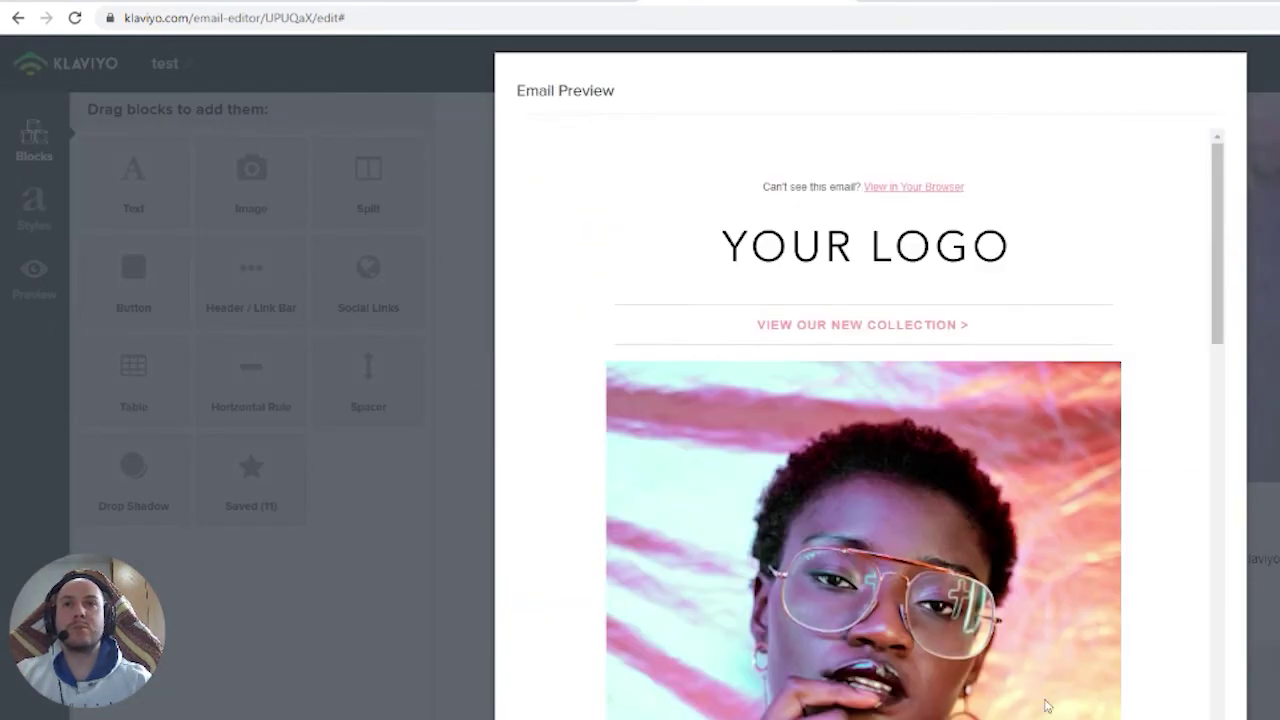
scroll(1046, 706, down, 6)
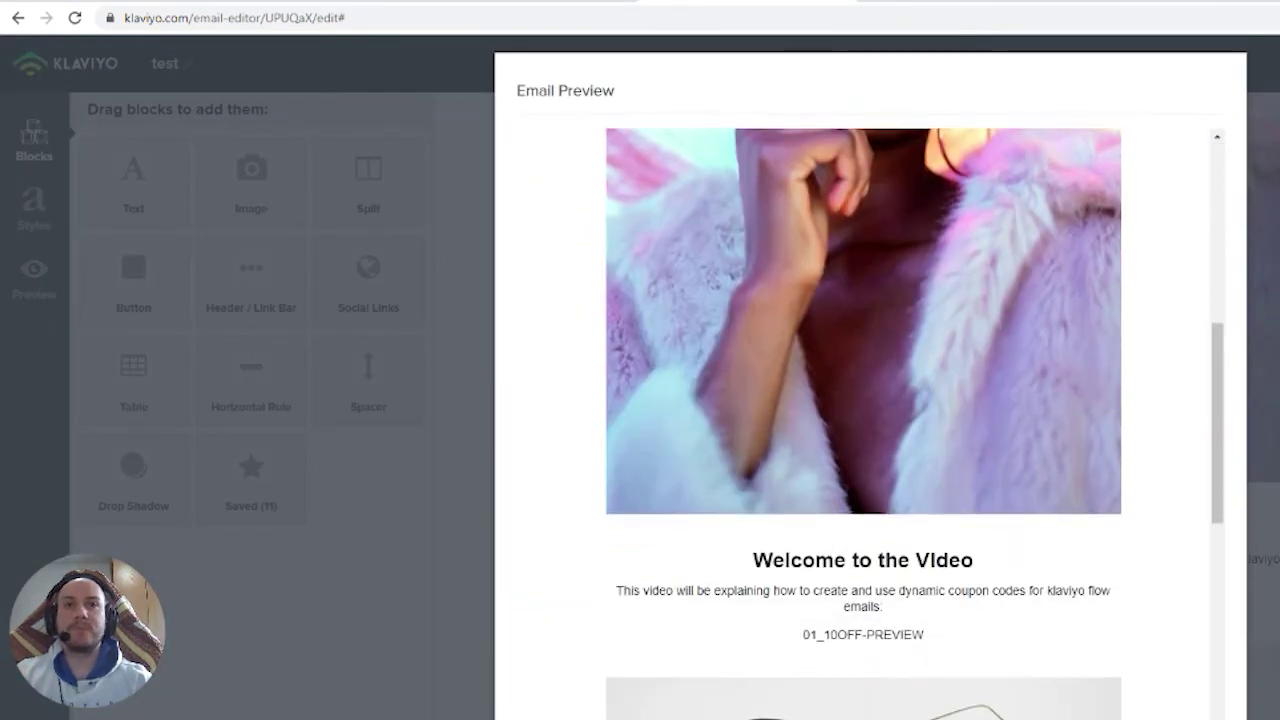
key(Escape)
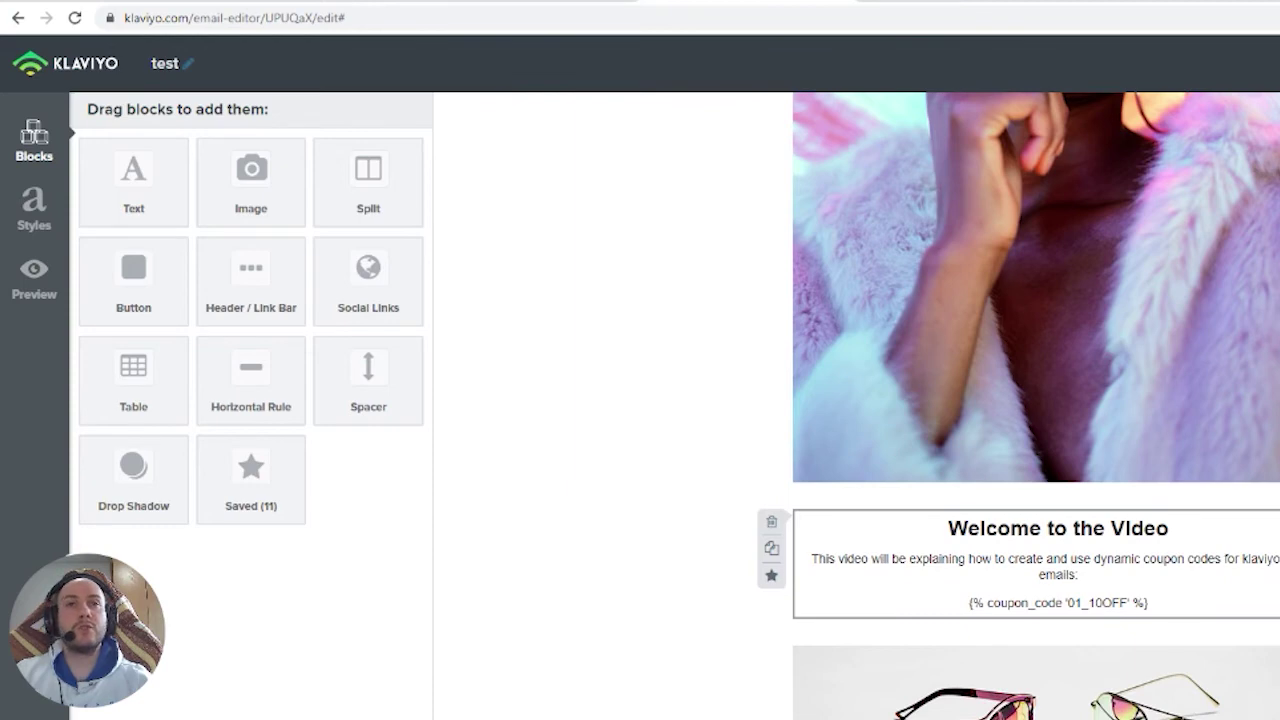
Try to send the preview as an email to the prefilled address, and dismiss the Preview Email dialog.
click(36, 290)
click(643, 263)
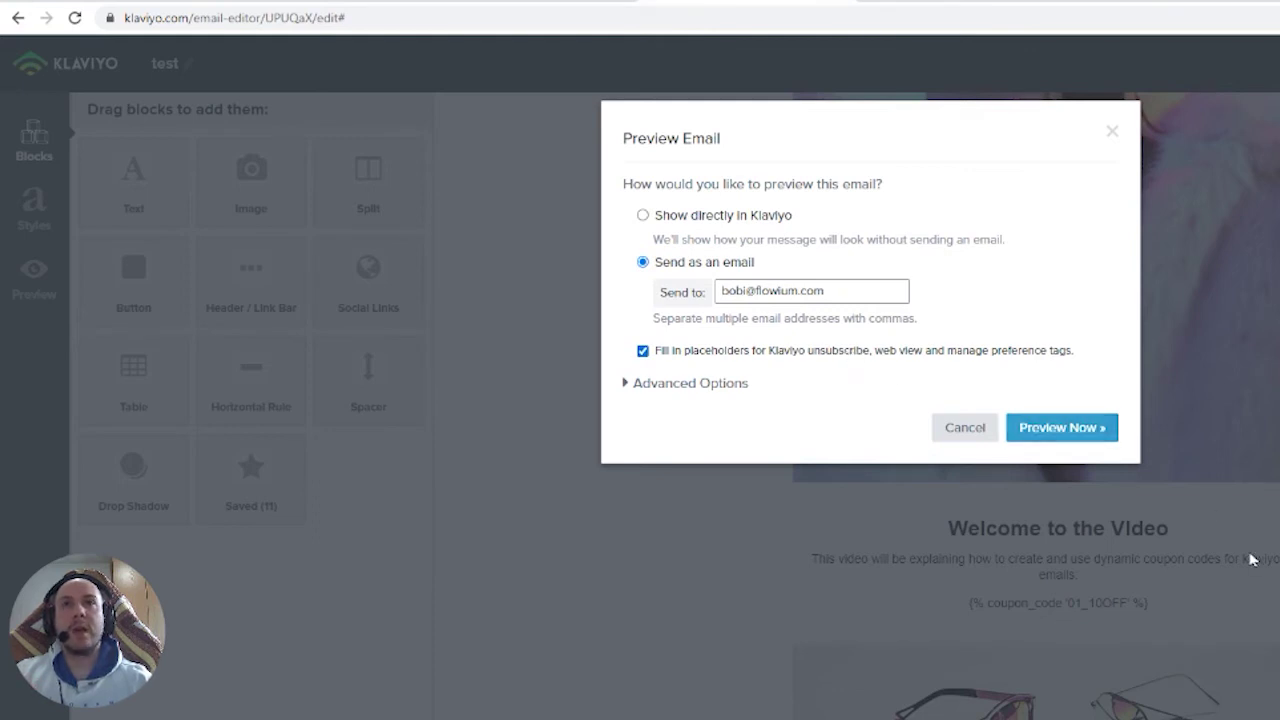
click(966, 432)
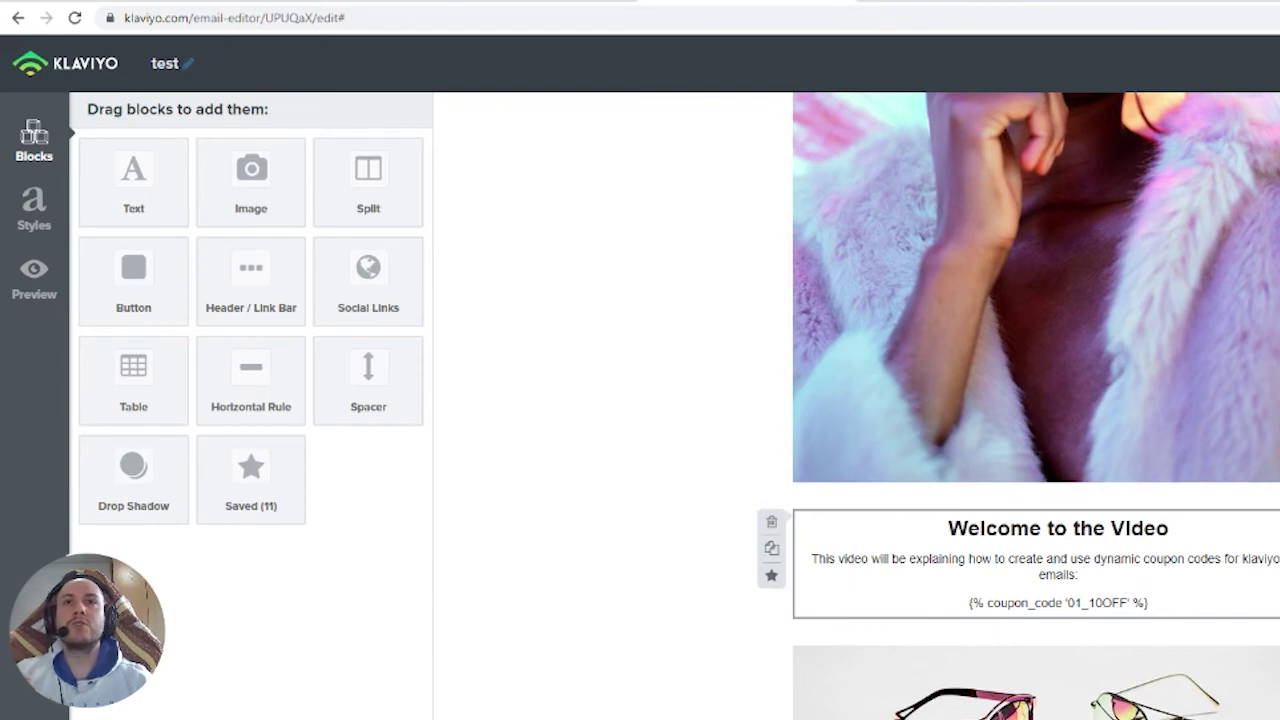
click(1171, 589)
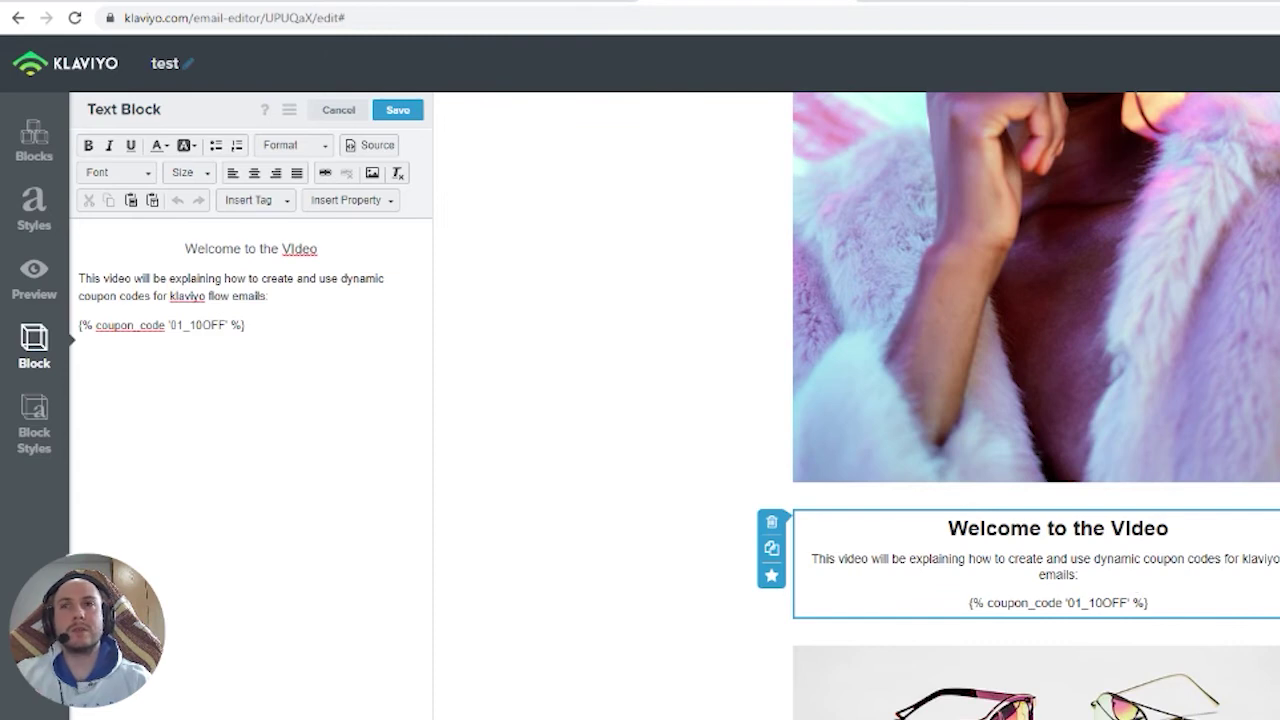
click(34, 282)
click(1066, 436)
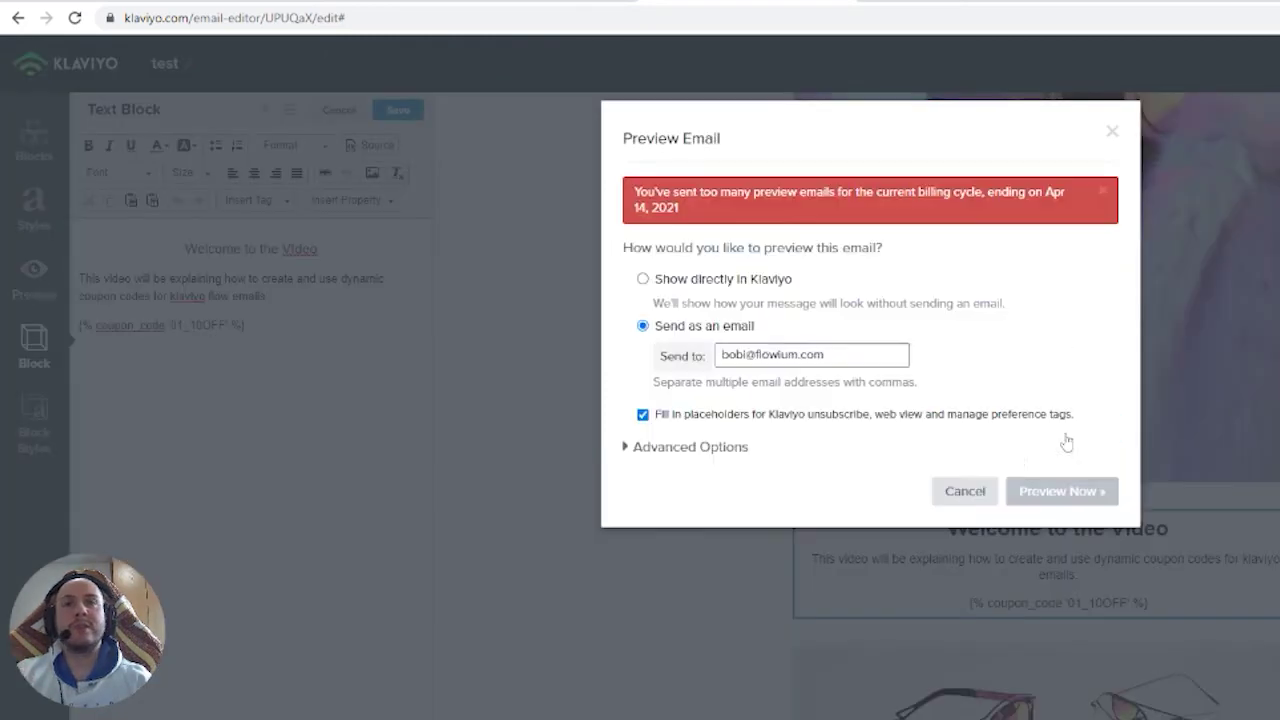
click(965, 491)
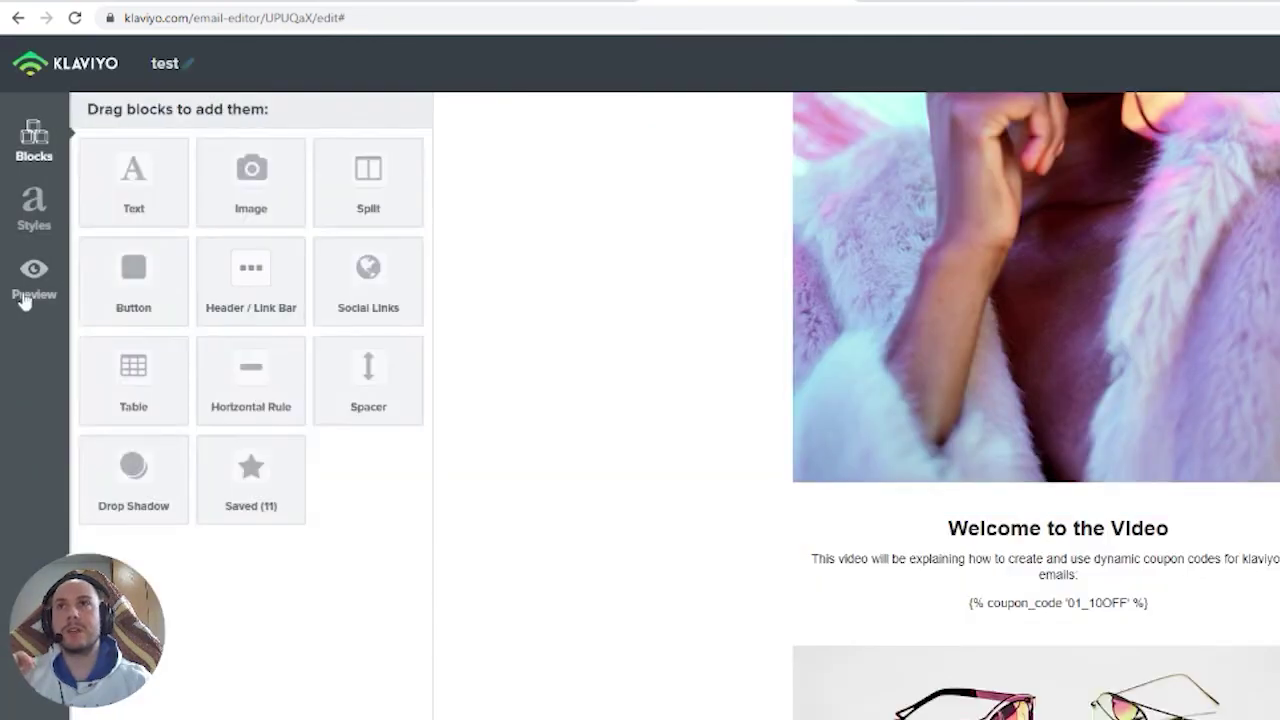
Show the preview directly in Klaviyo again, closely examine the coupon code in the body text, and close the preview.
click(34, 282)
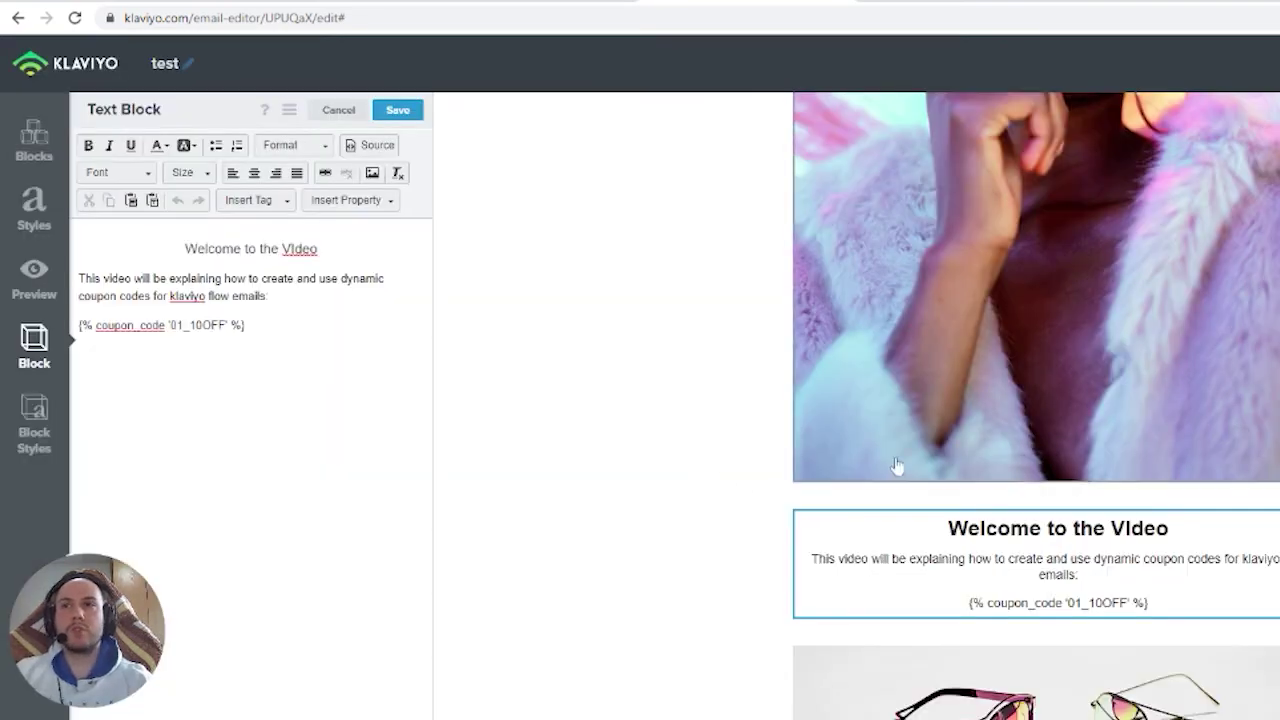
click(34, 294)
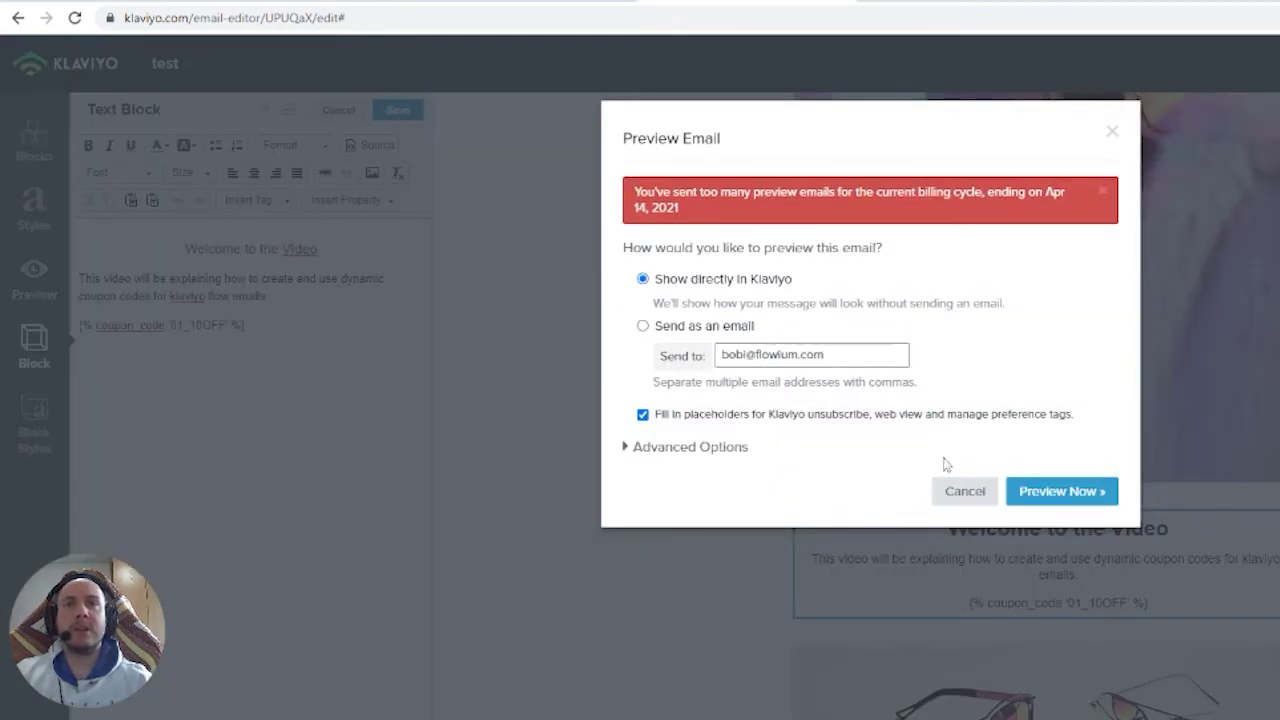
click(1075, 491)
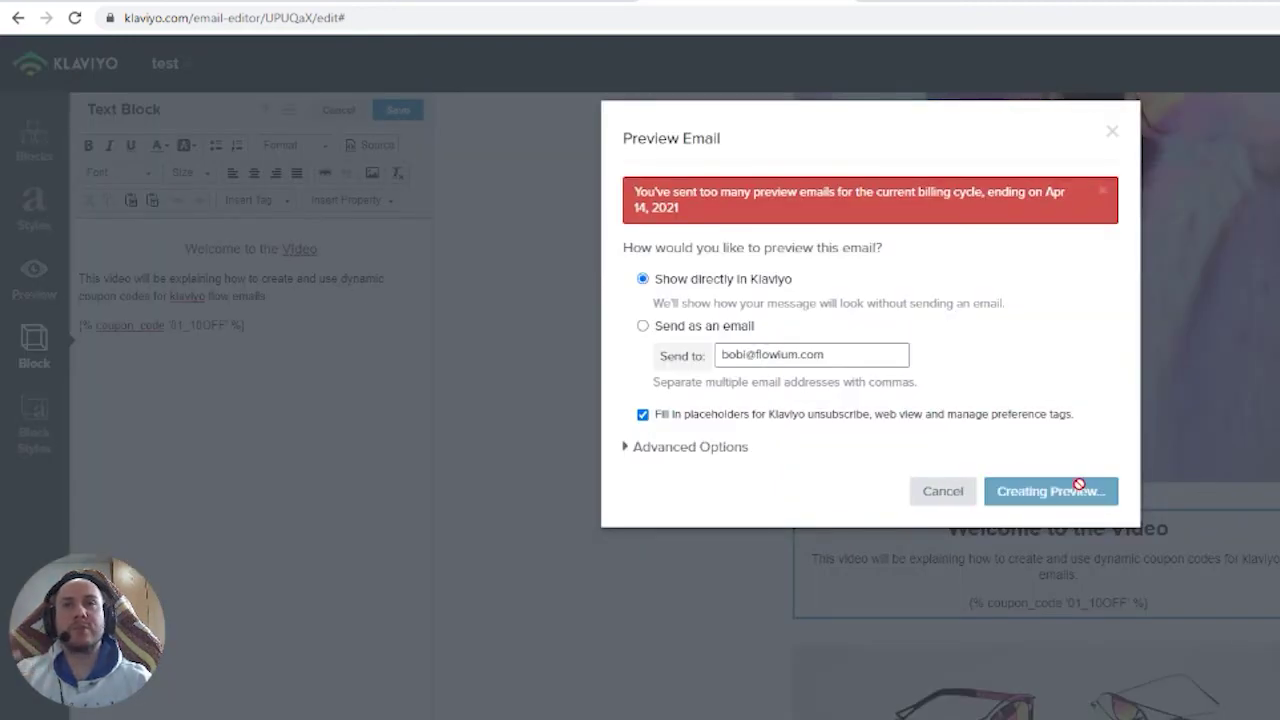
scroll(946, 651, down, 3)
scroll(946, 651, down, 3)
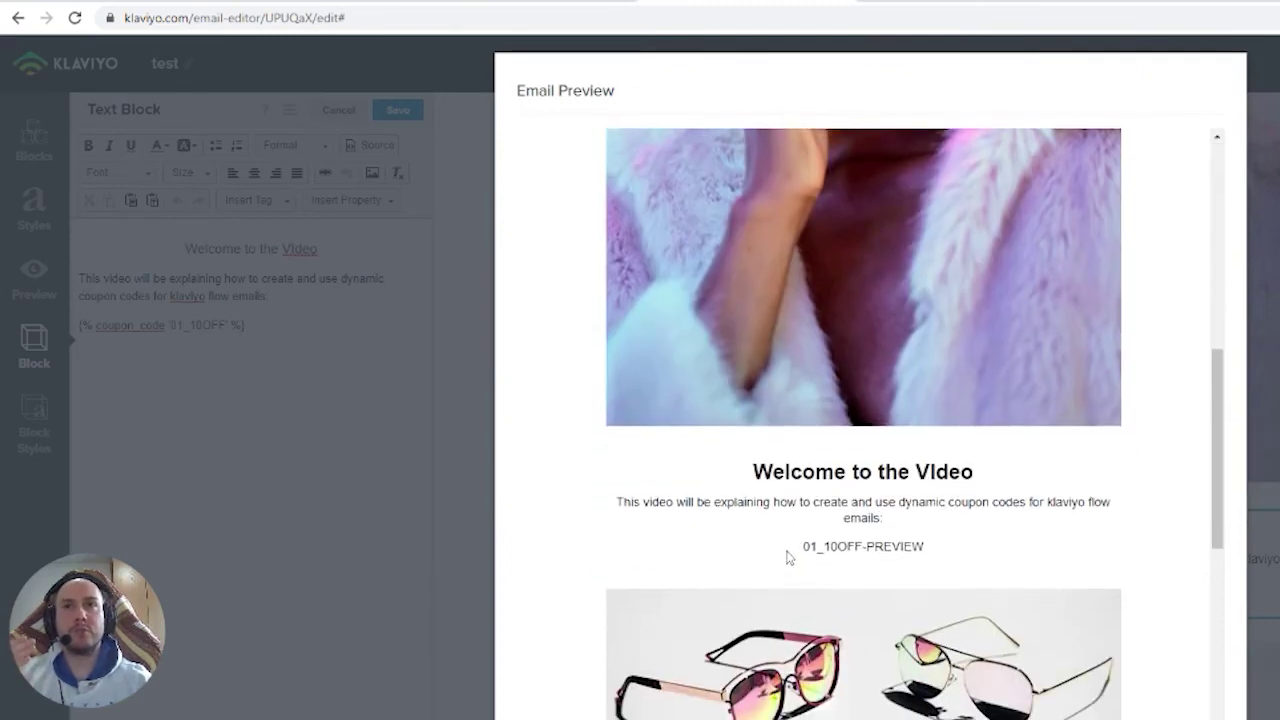
drag(788, 552, 978, 550)
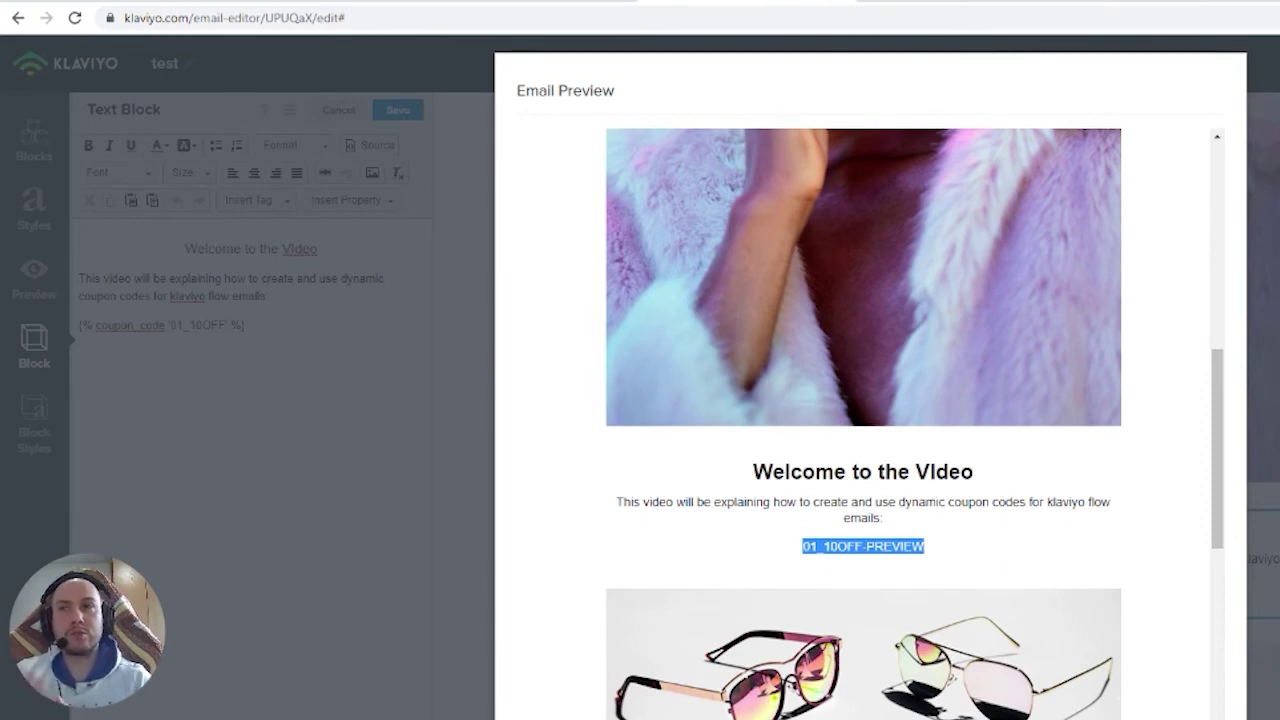
click(809, 545)
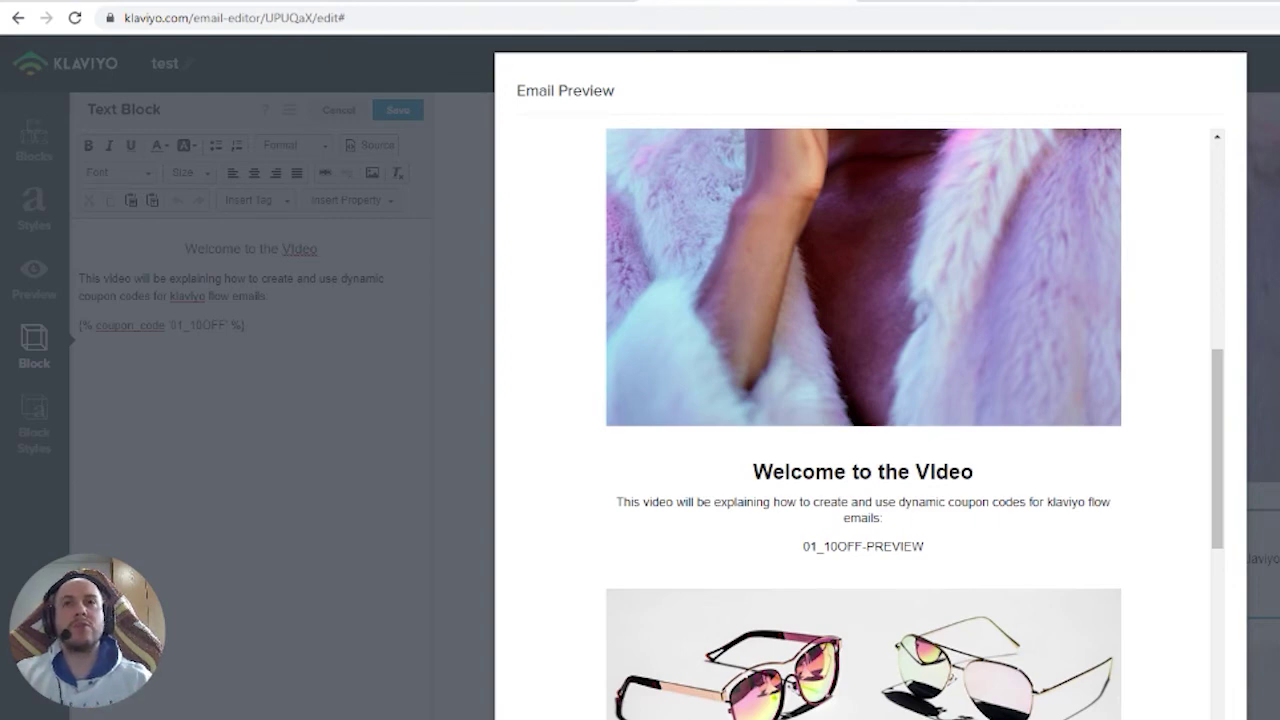
drag(800, 547, 980, 557)
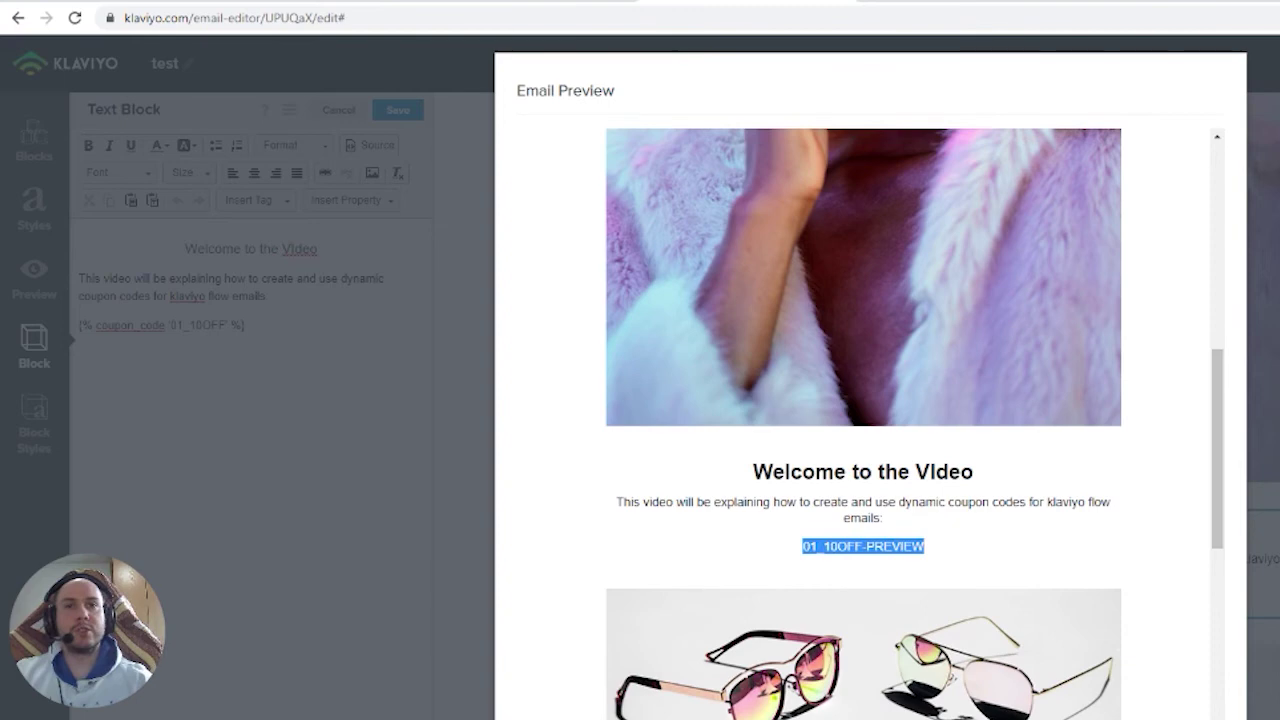
click(958, 552)
double_click(958, 552)
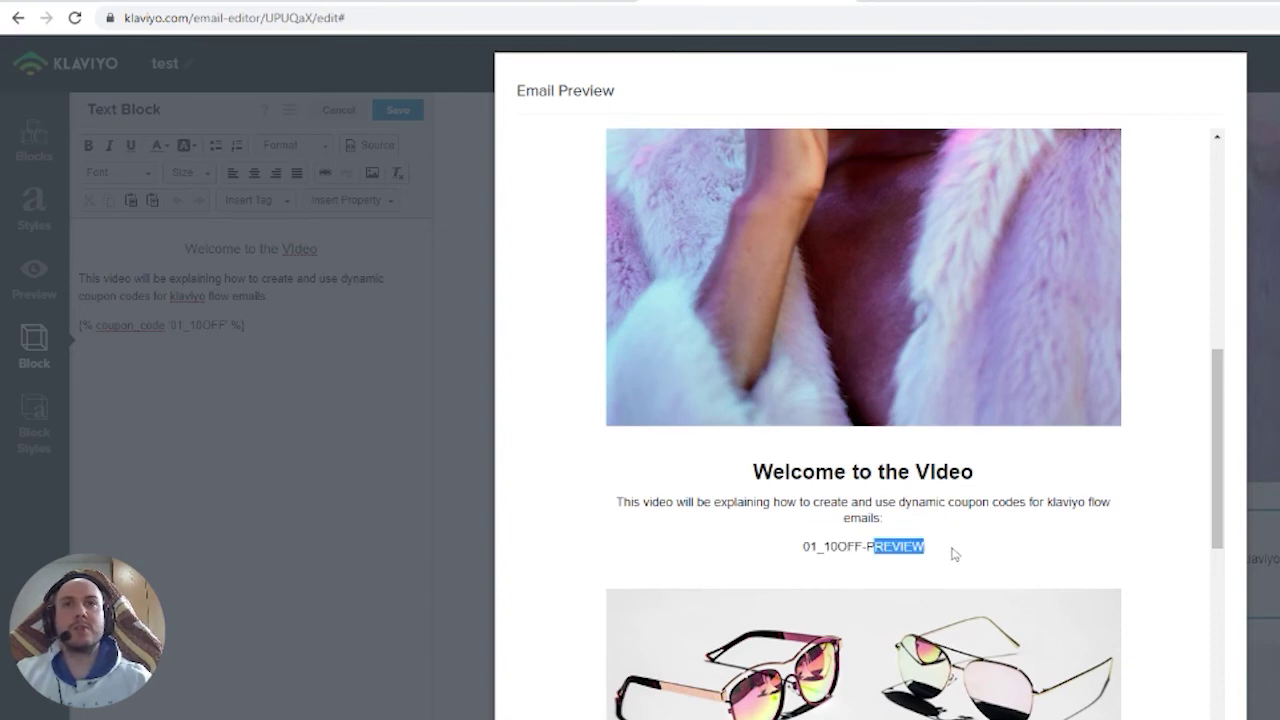
drag(955, 552, 755, 549)
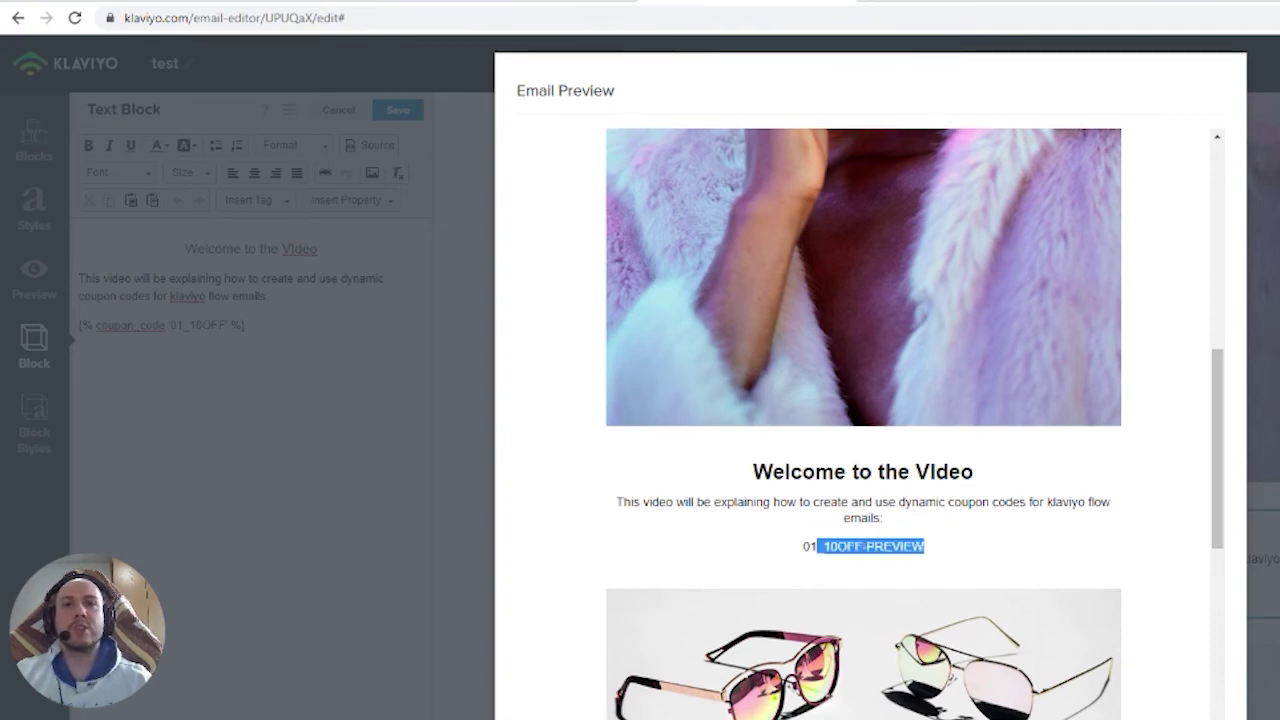
key(Escape)
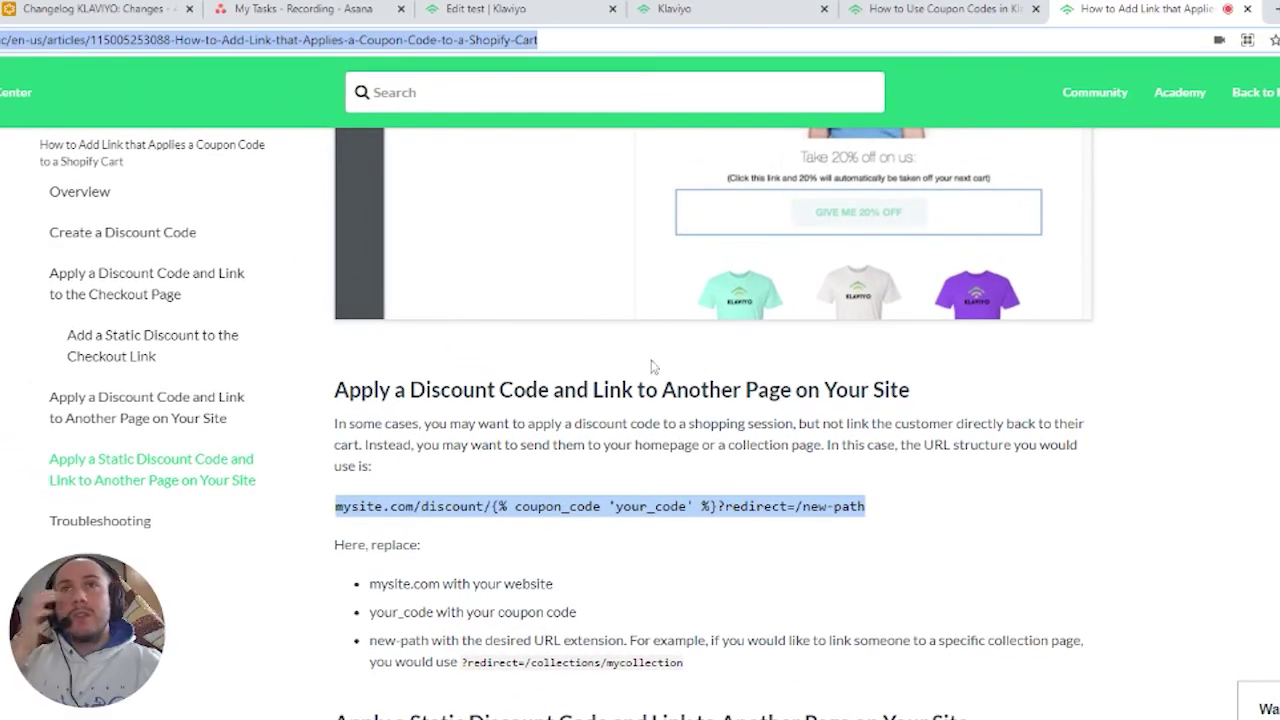
Examine the discount link URL structure in the Help Center article How to Add Link that Applies a Coupon Code to a Shopify Cart.
click(537, 387)
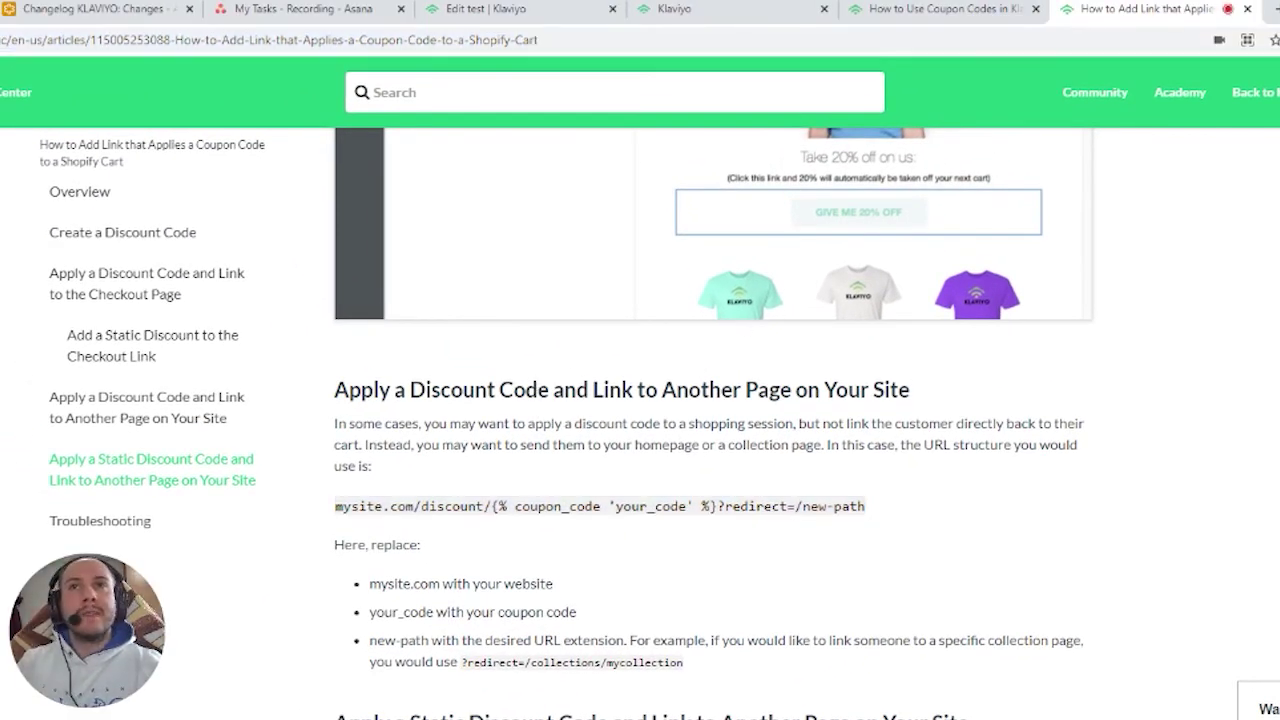
drag(358, 506, 560, 506)
click(392, 500)
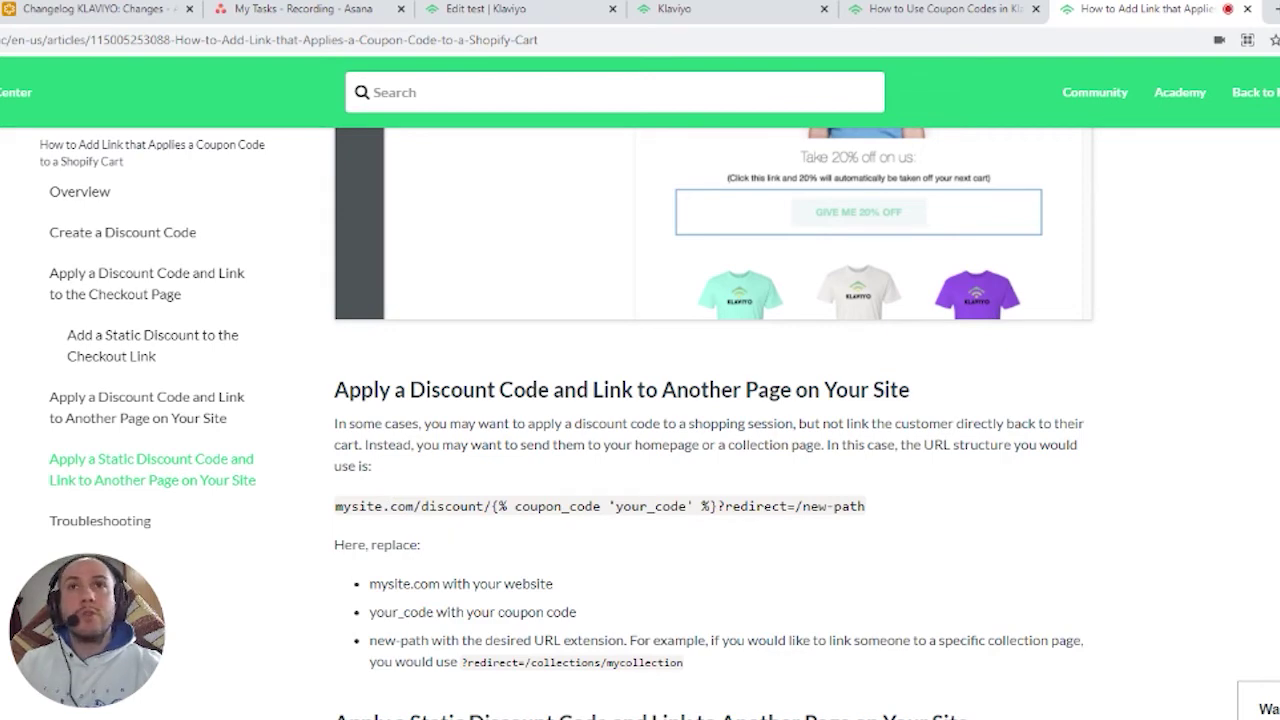
Examine the Help Center article's sections on linking to the checkout page, including the static link parameter discount/CouponName.
scroll(1087, 478, up, 3)
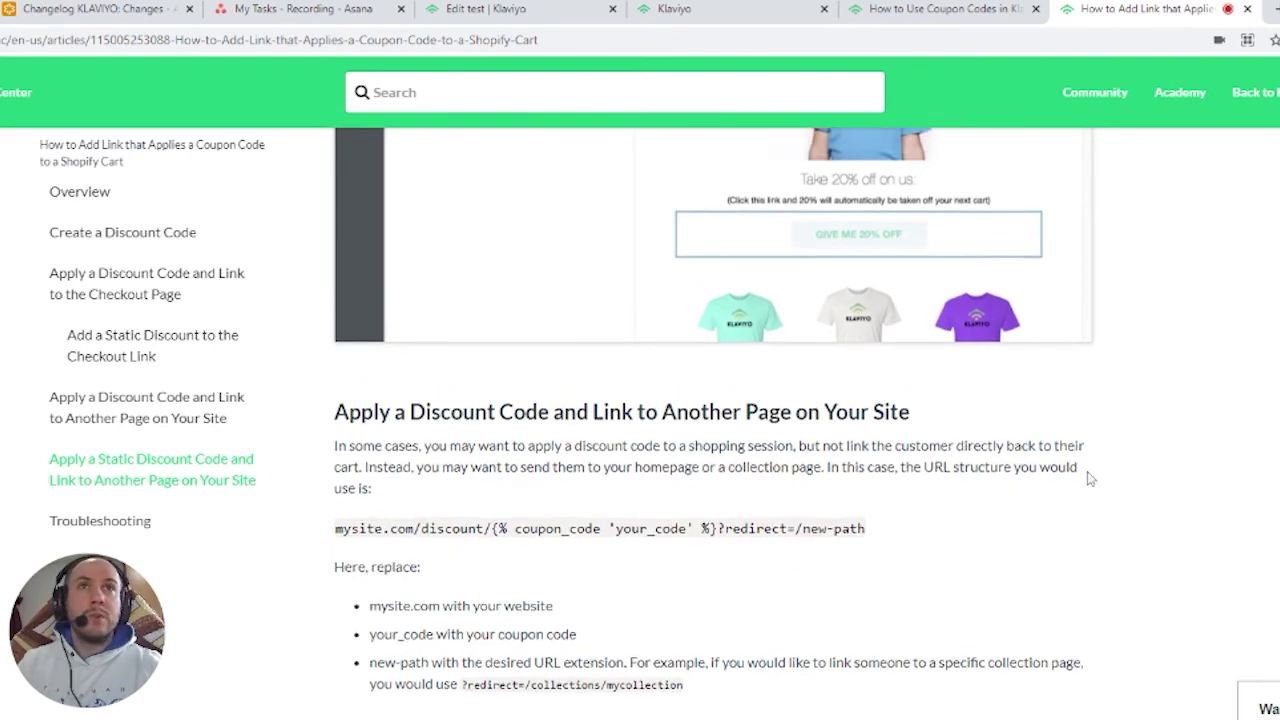
scroll(714, 400, up, 10)
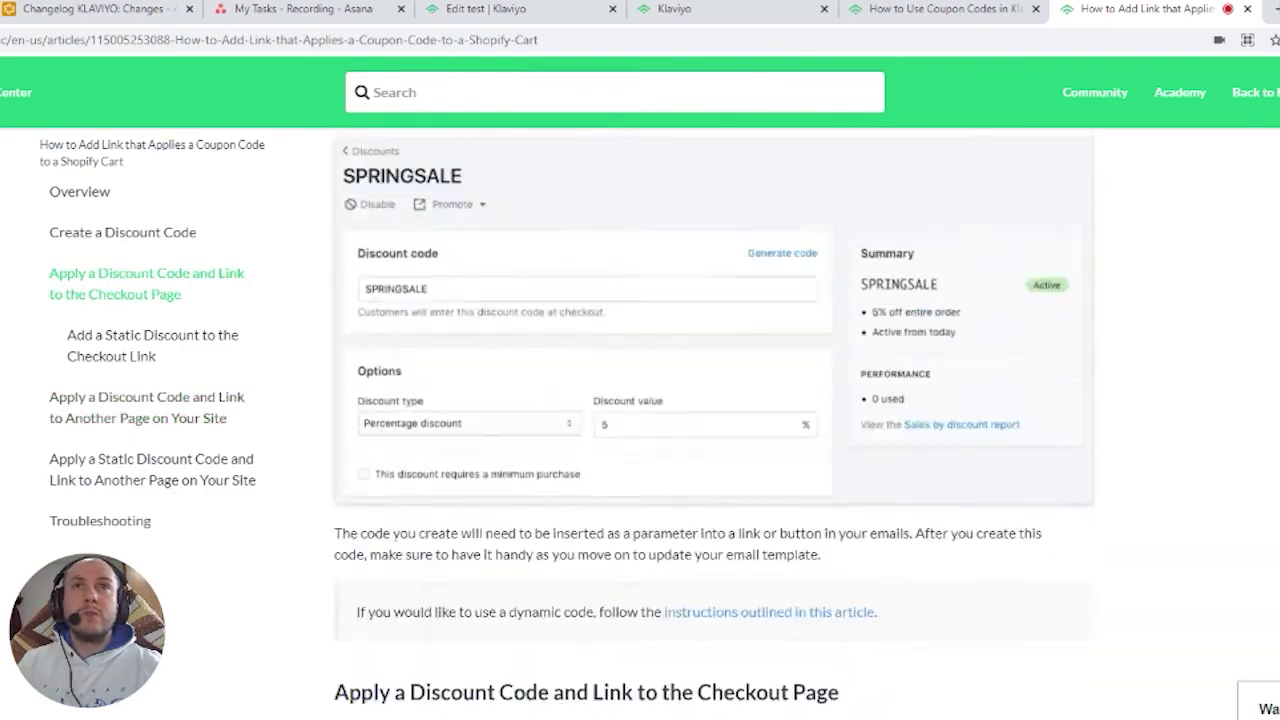
scroll(714, 400, down, 6)
scroll(700, 567, down, 4)
scroll(700, 567, up, 11)
scroll(700, 567, down, 10)
drag(457, 683, 880, 674)
scroll(930, 627, down, 10)
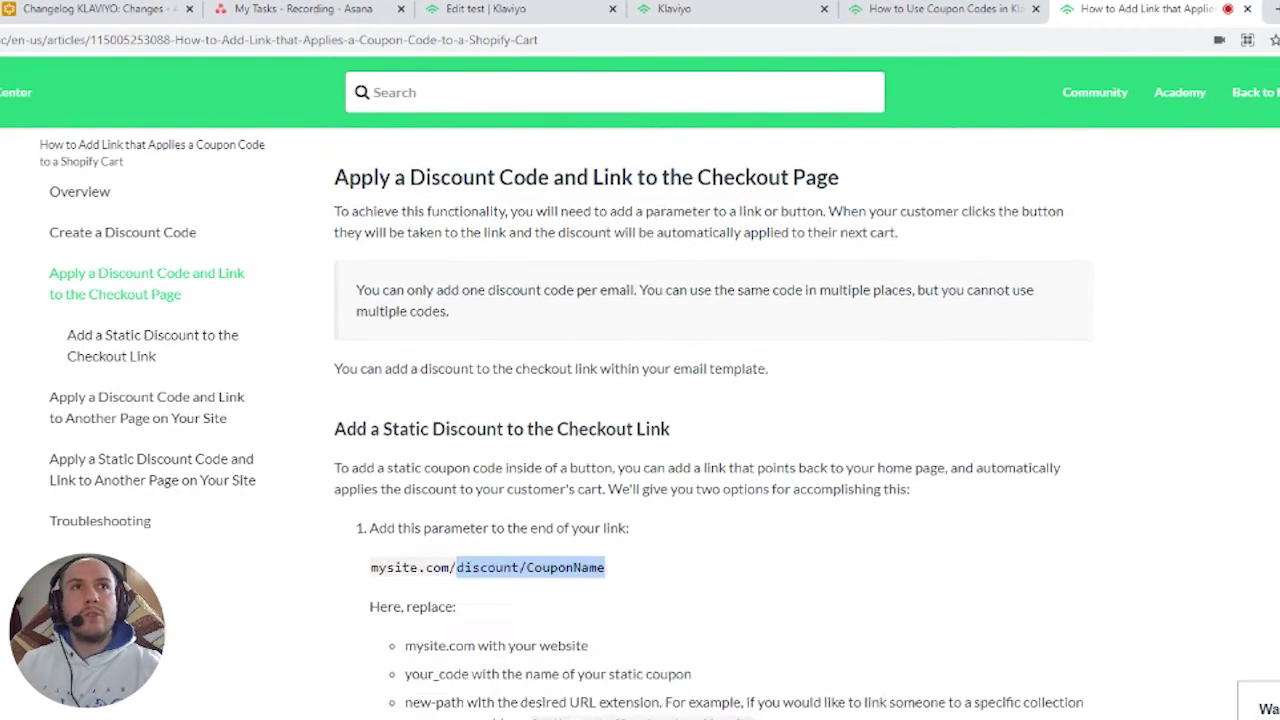
scroll(608, 558, down, 3)
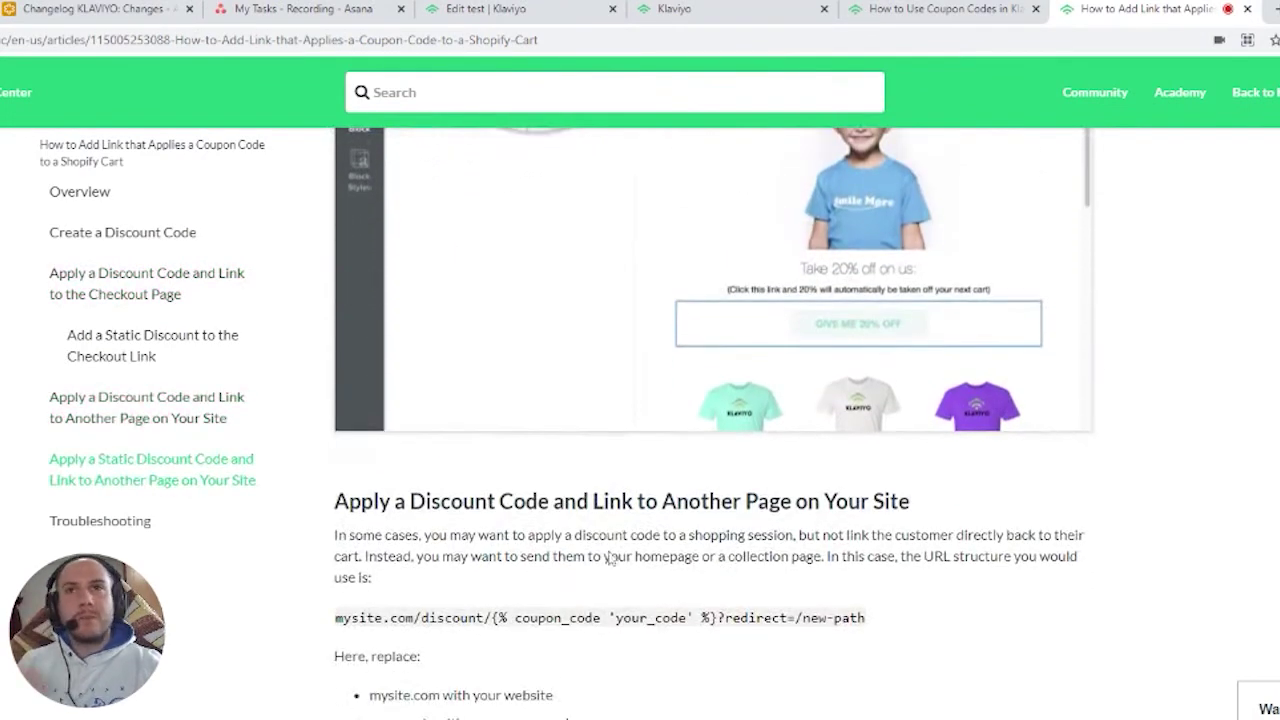
Examine the coupon tag and redirect part of the dynamic discount URL for linking to another page on the site.
drag(498, 618, 710, 618)
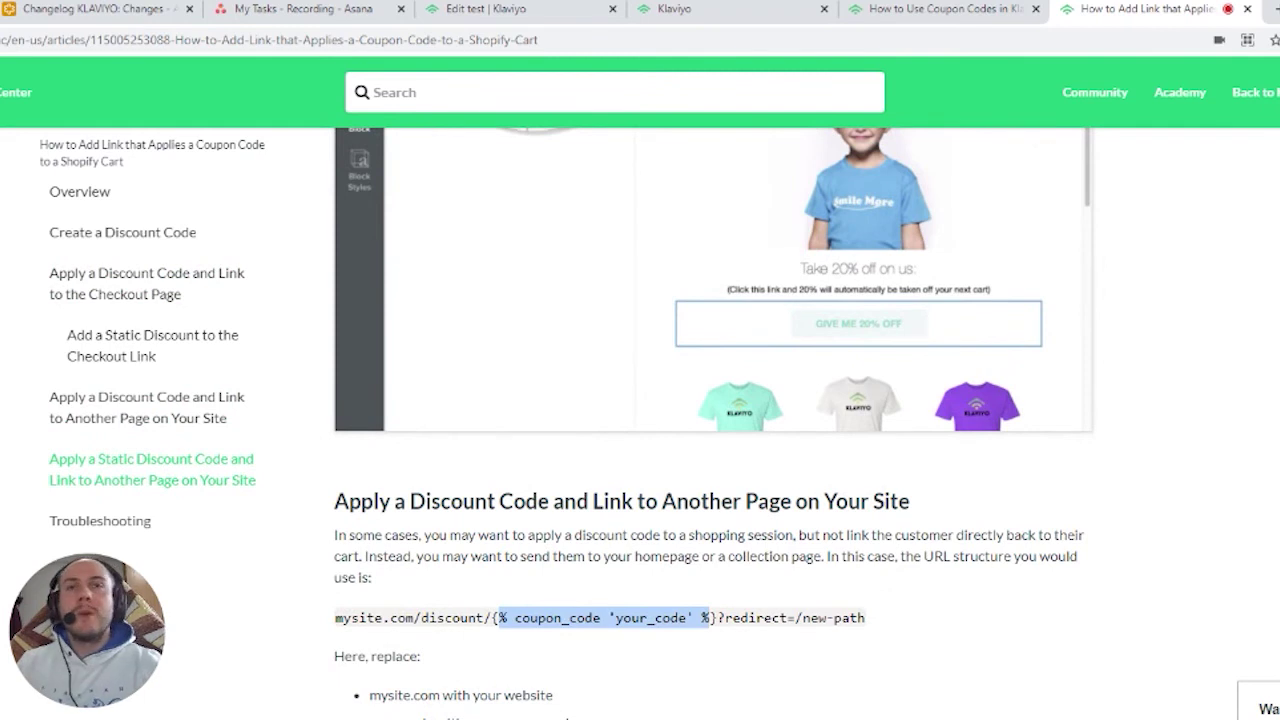
scroll(713, 424, down, 1)
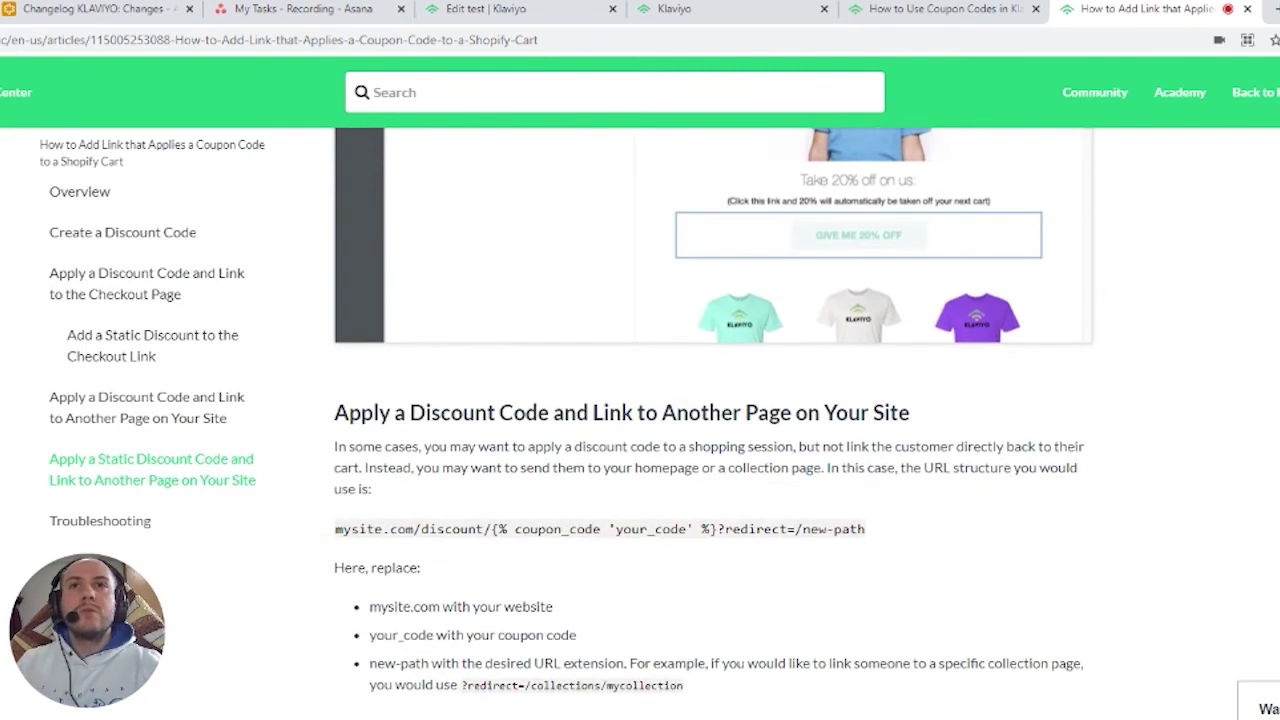
drag(335, 529, 896, 537)
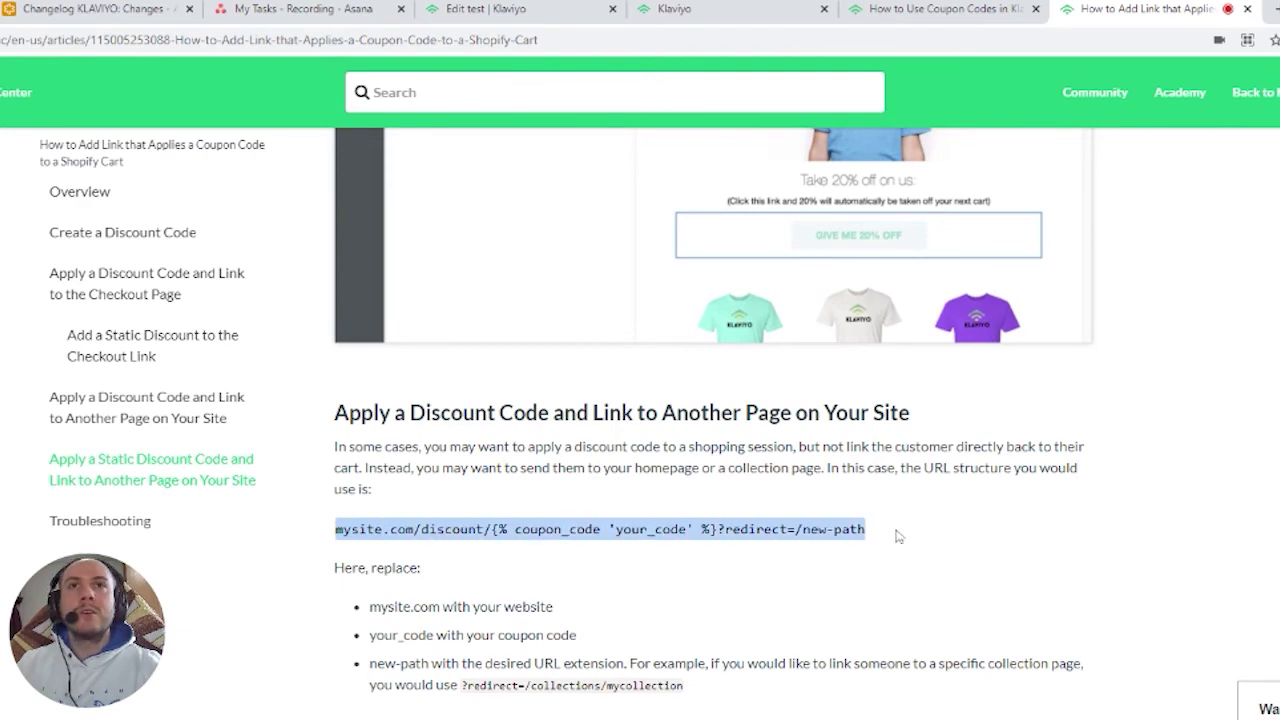
click(683, 590)
scroll(683, 590, down, 1)
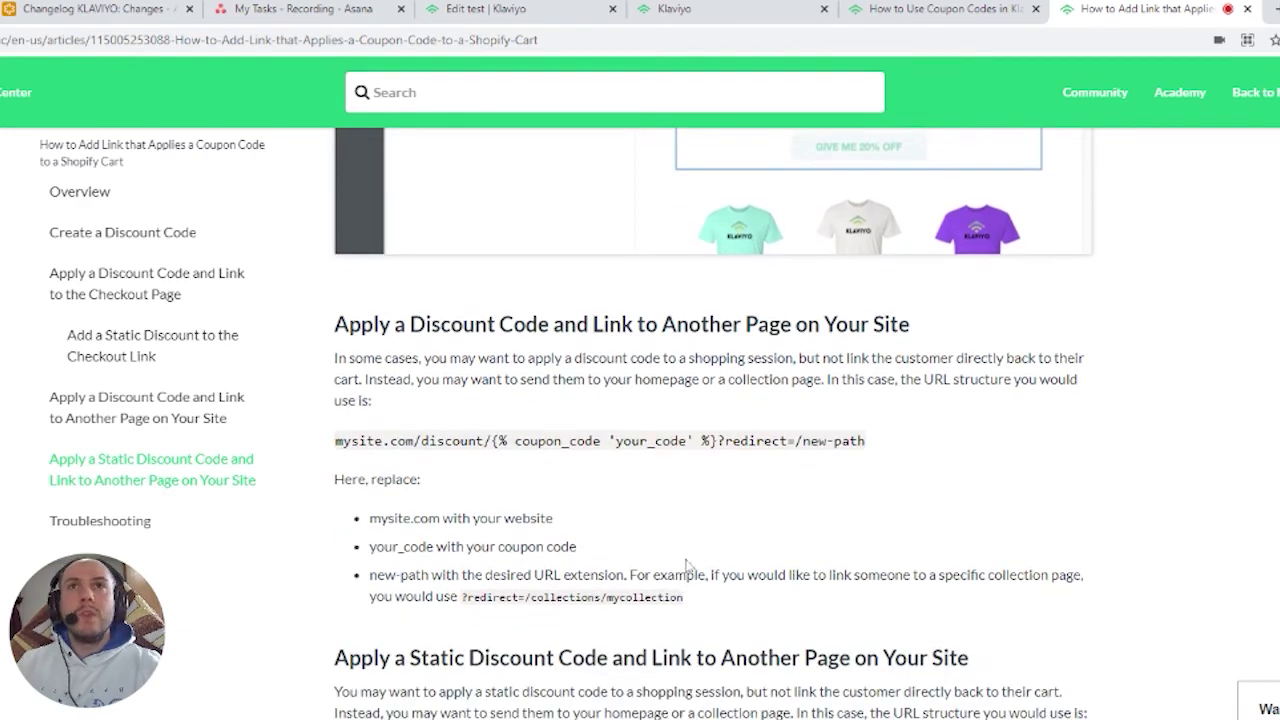
drag(686, 441, 804, 441)
scroll(746, 502, down, 3)
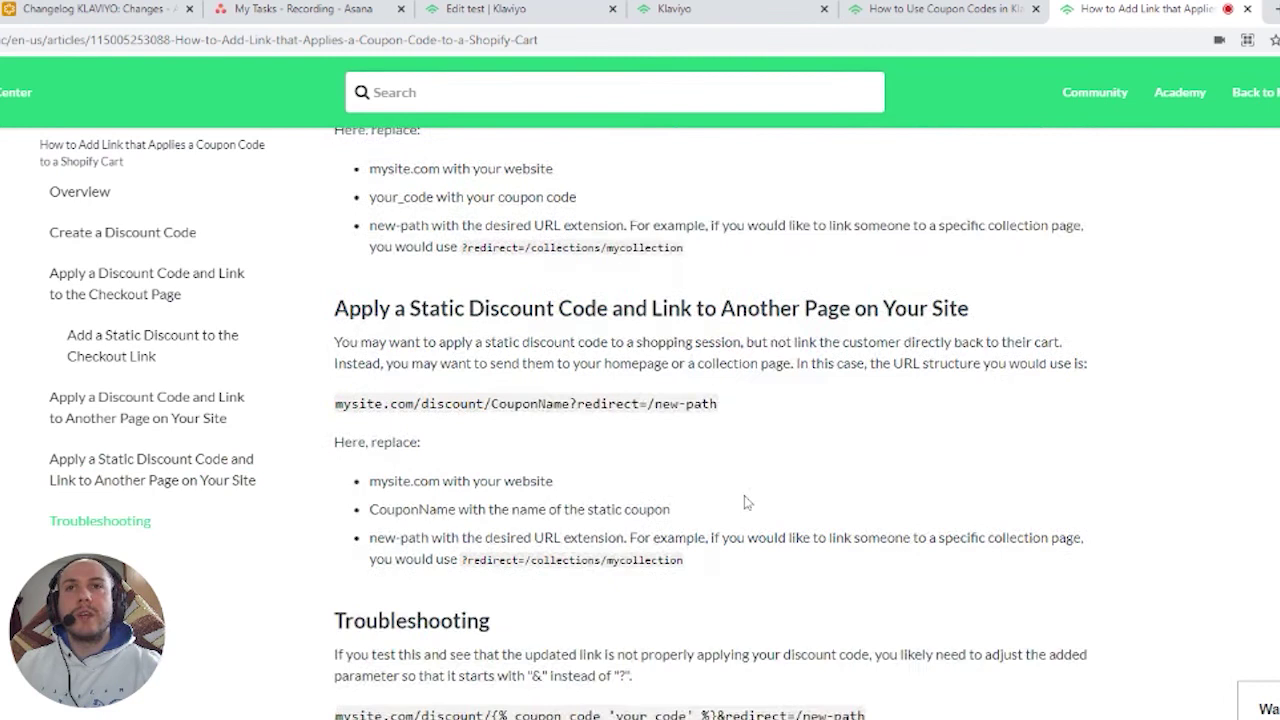
Review the URL's site and new-path placeholders, and copy the whole structure mysite.com/discount/{% coupon_code 'your_code' %}?redirect=/new-path from the article.
scroll(744, 502, up, 2)
click(526, 370)
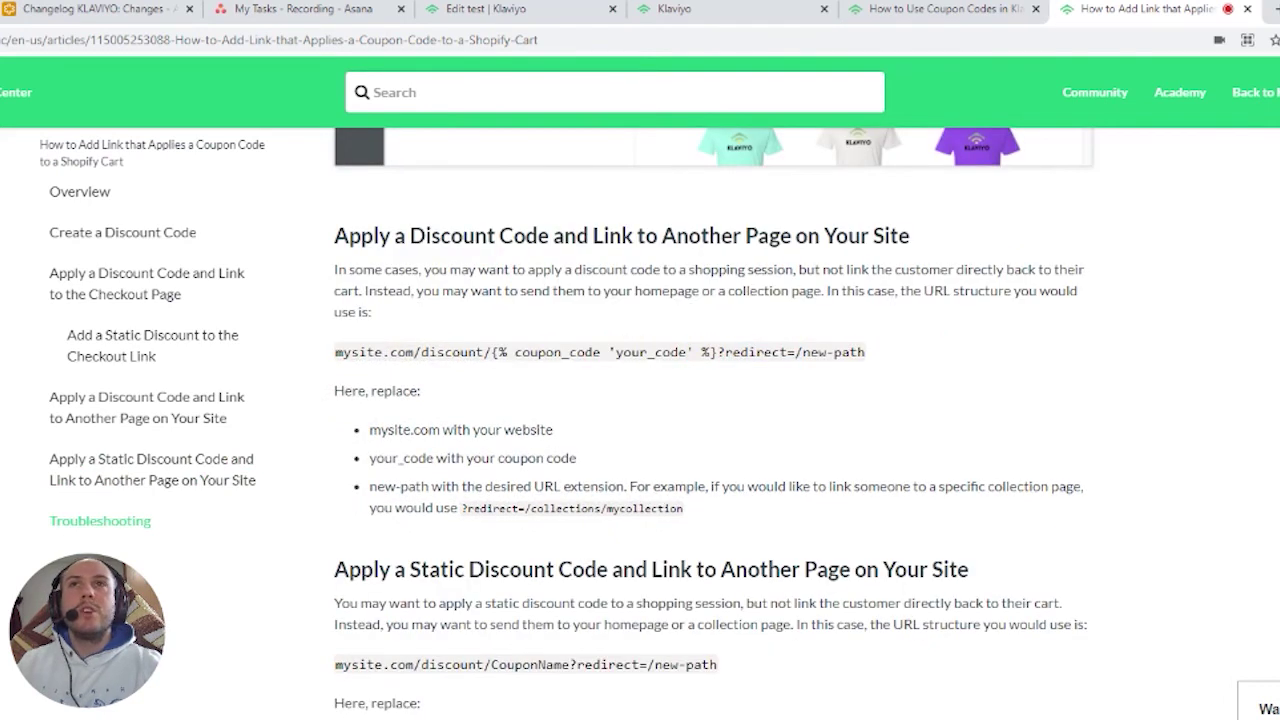
drag(414, 352, 337, 355)
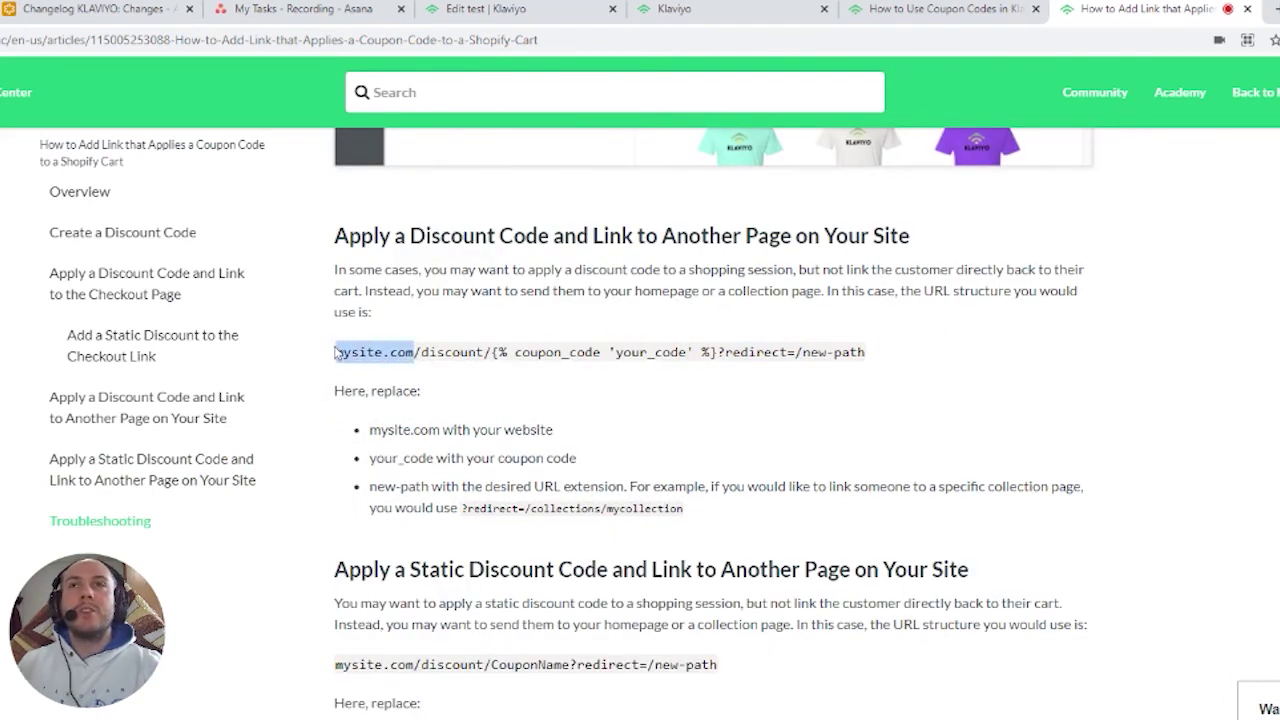
drag(802, 352, 897, 357)
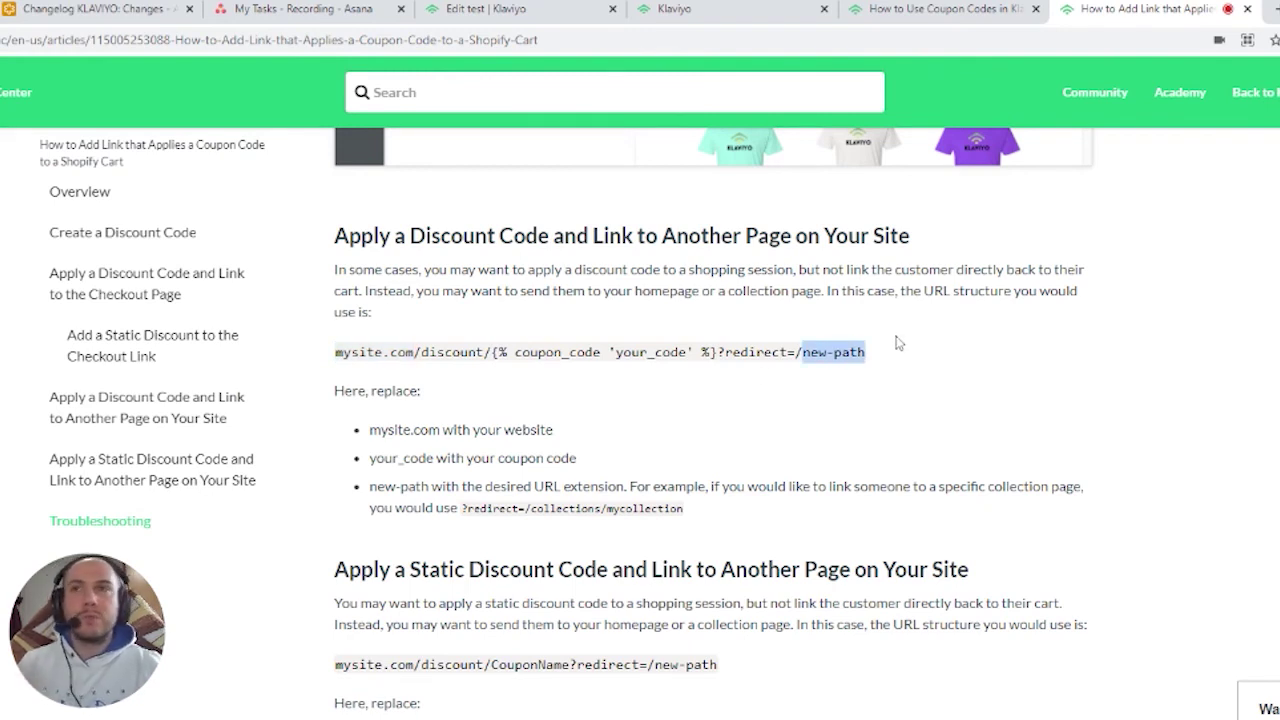
drag(895, 352, 335, 352)
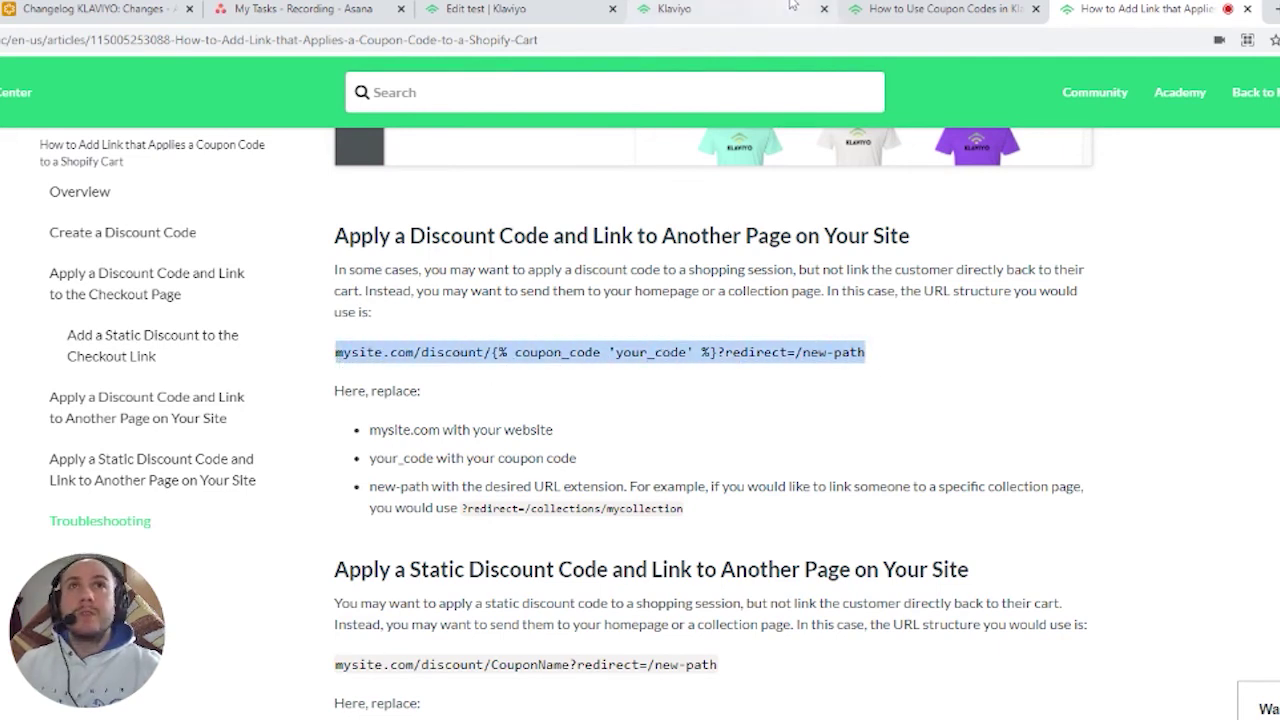
In the Klaviyo email, paste mysite.com/discount/{% coupon_code 'your_code' %}?redirect=/new-path as the View our new sunnies button's link and locate your_code in it.
click(520, 8)
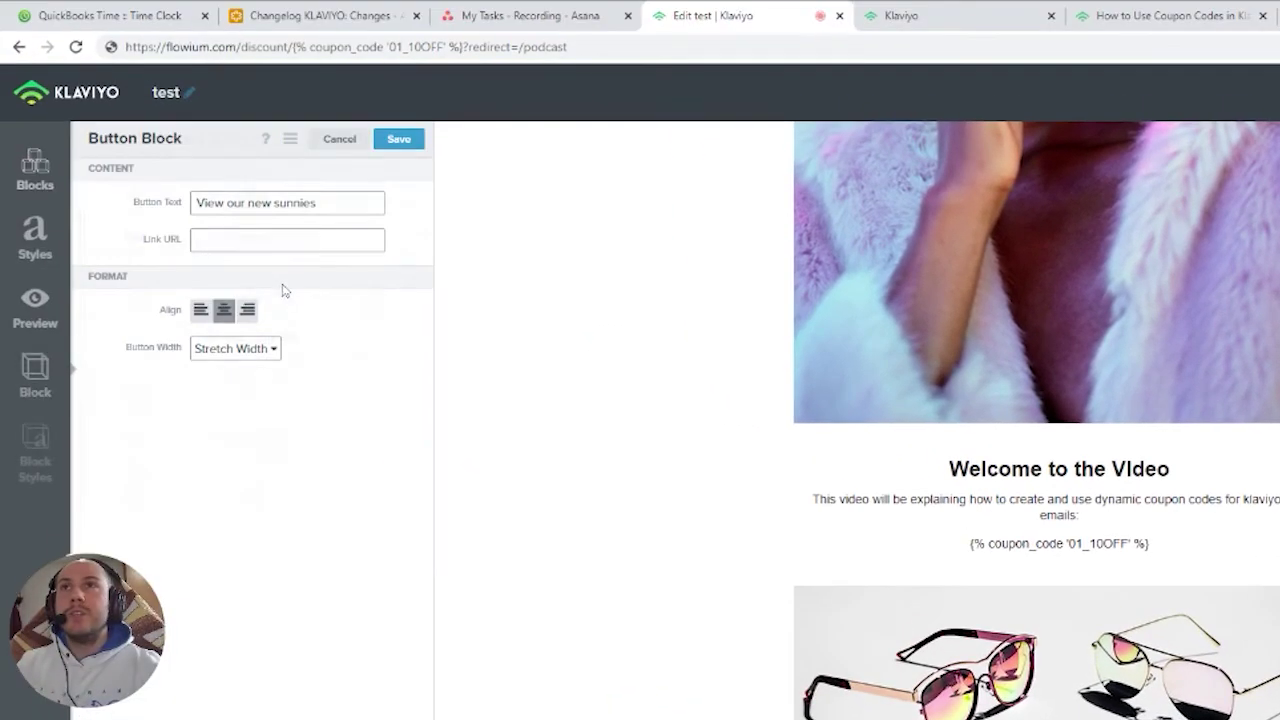
click(287, 240)
text(https://flowium.com/discount/{% coupon_code 'your_code' %}?redirect=/new-path)
drag(327, 240, 480, 246)
click(350, 240)
key(ctrl+a)
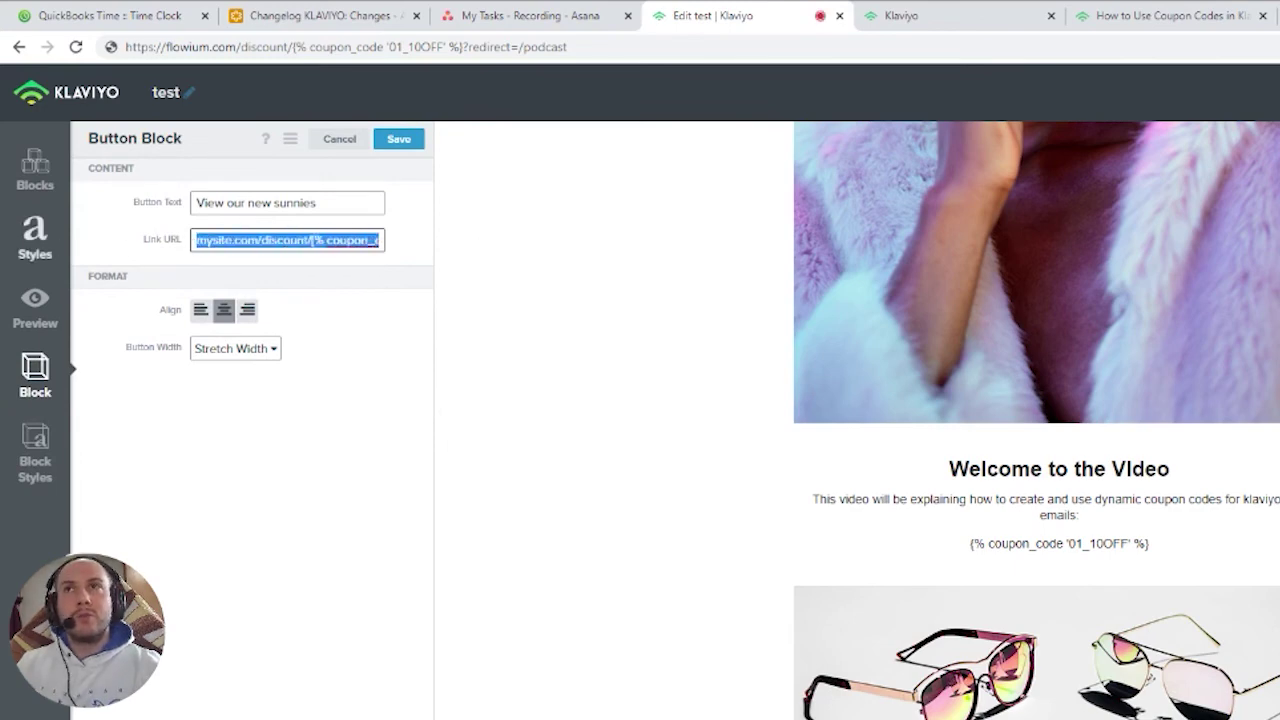
key(Home)
drag(258, 240, 187, 250)
click(355, 240)
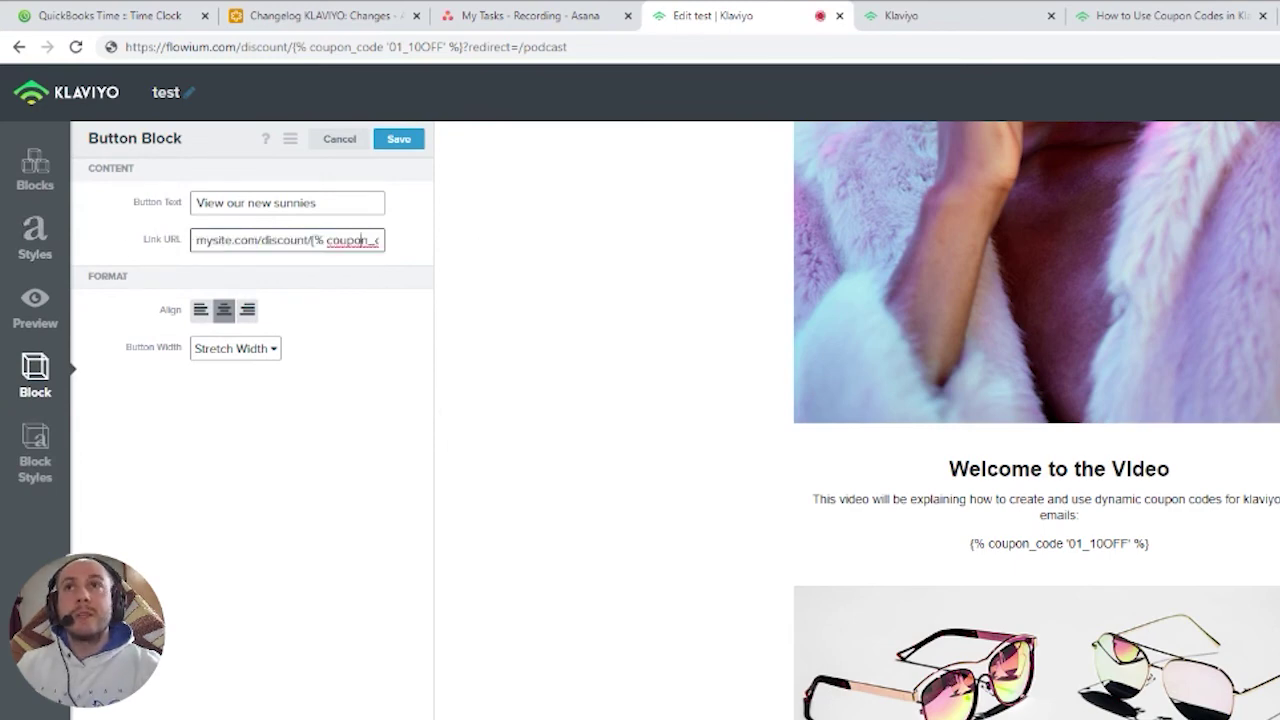
text(code 'your_)
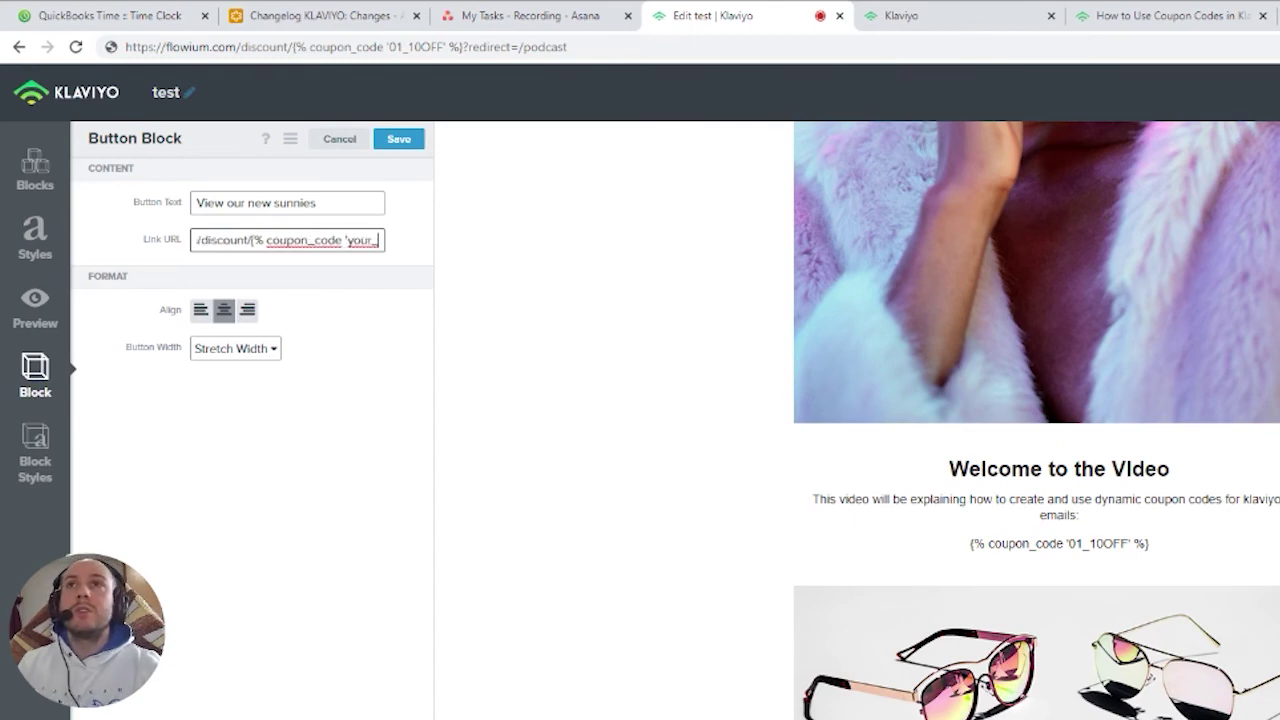
text(code' %)
drag(301, 240, 362, 240)
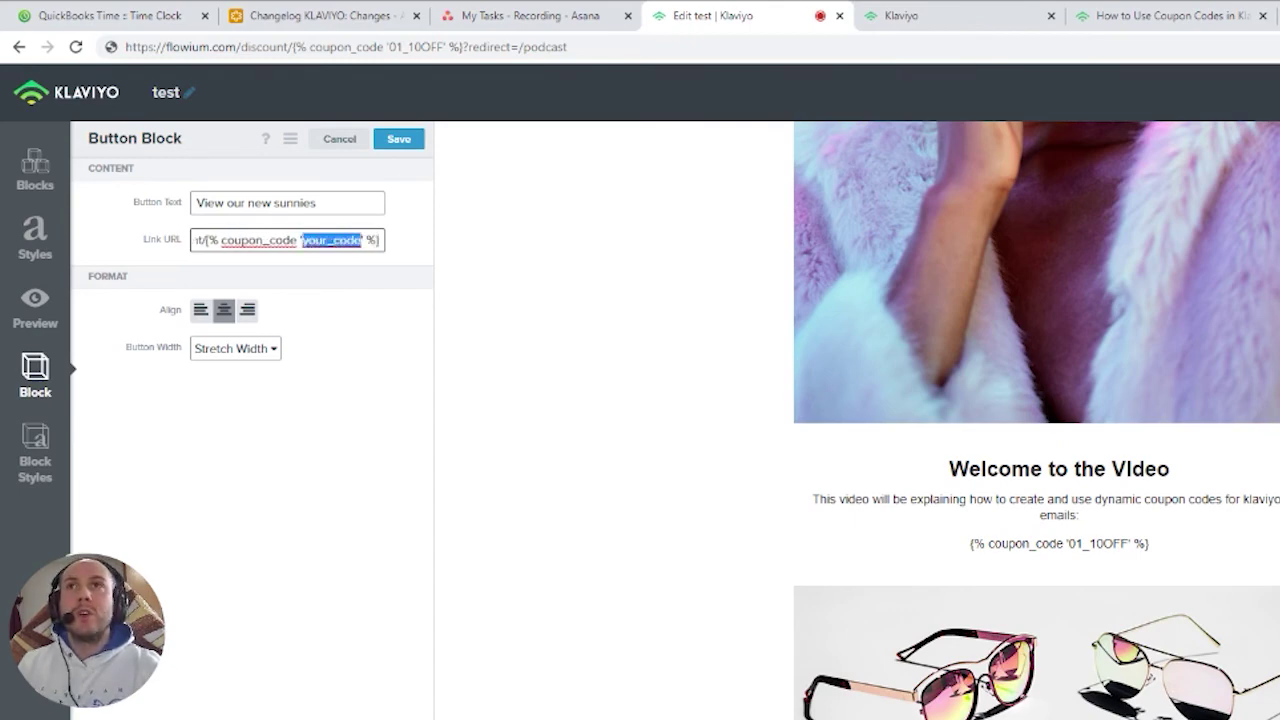
Copy the coupon name 01_10OFF from the coupon tag in the Welcome to the Video text block.
click(1110, 555)
drag(170, 354, 228, 354)
key(ctrl+c)
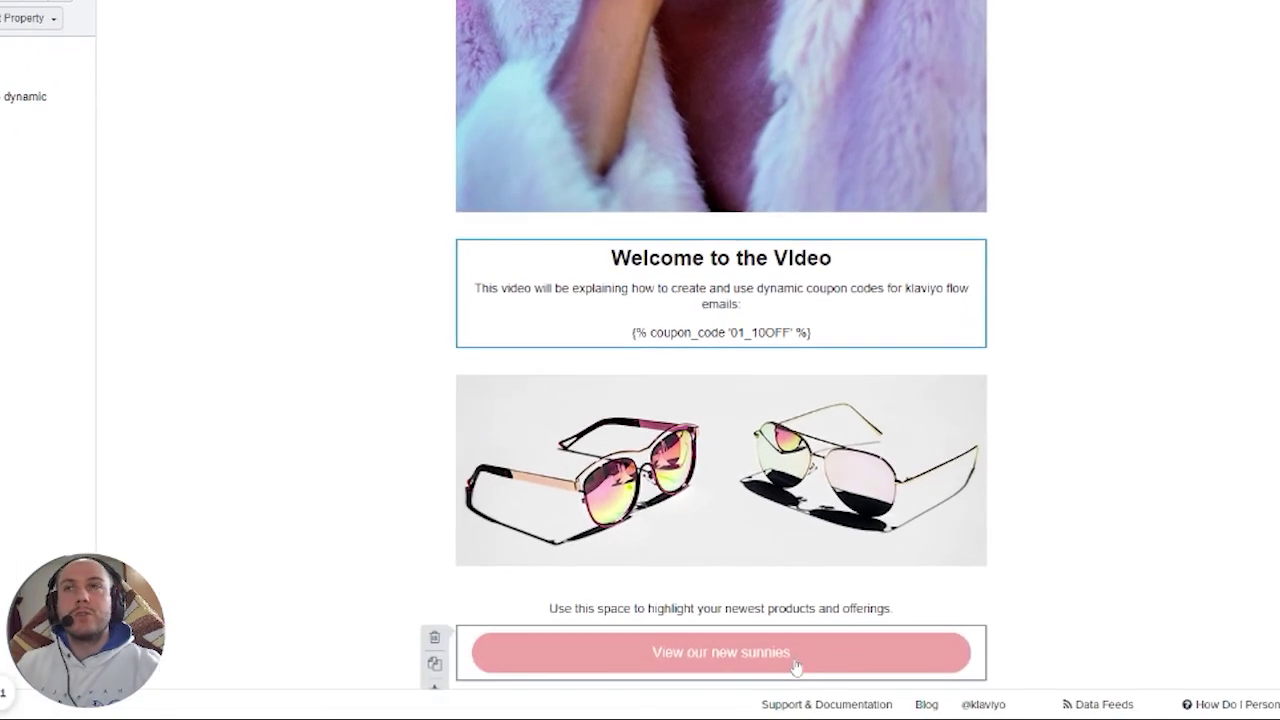
Replace your_code with 01_10OFF in the View our new sunnies button's link and save the button block.
click(794, 666)
click(309, 240)
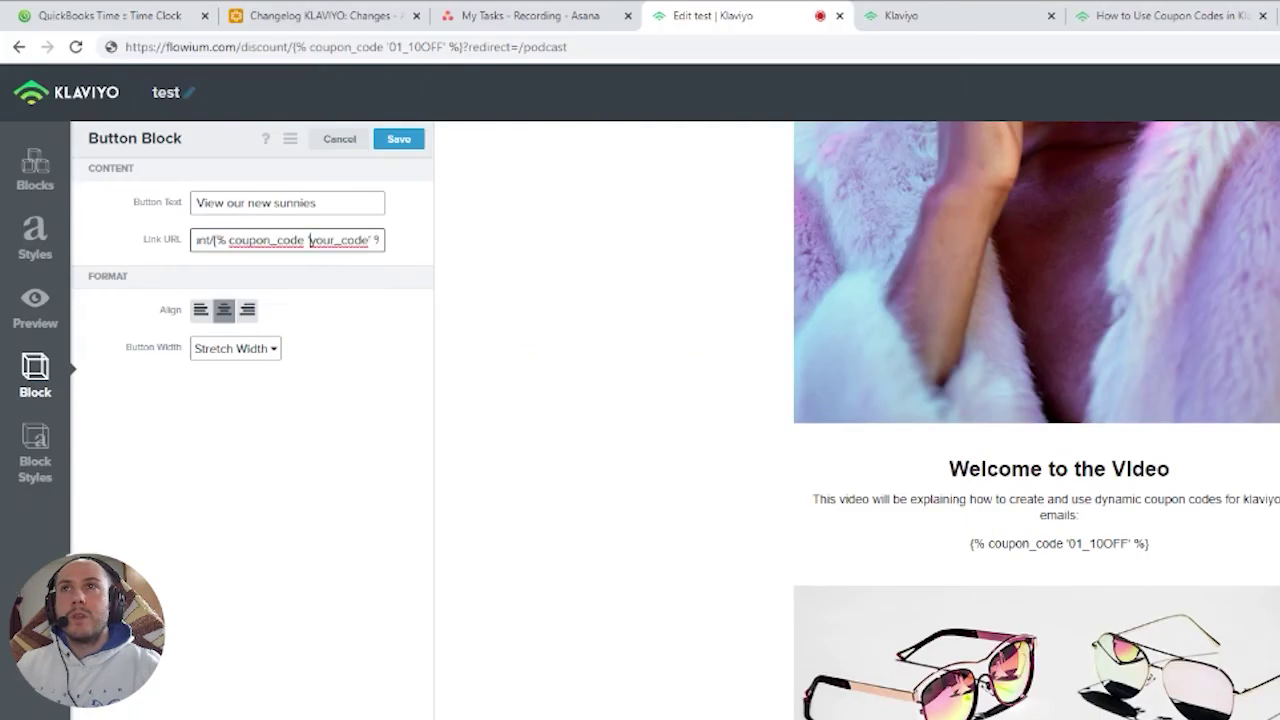
drag(309, 240, 258, 240)
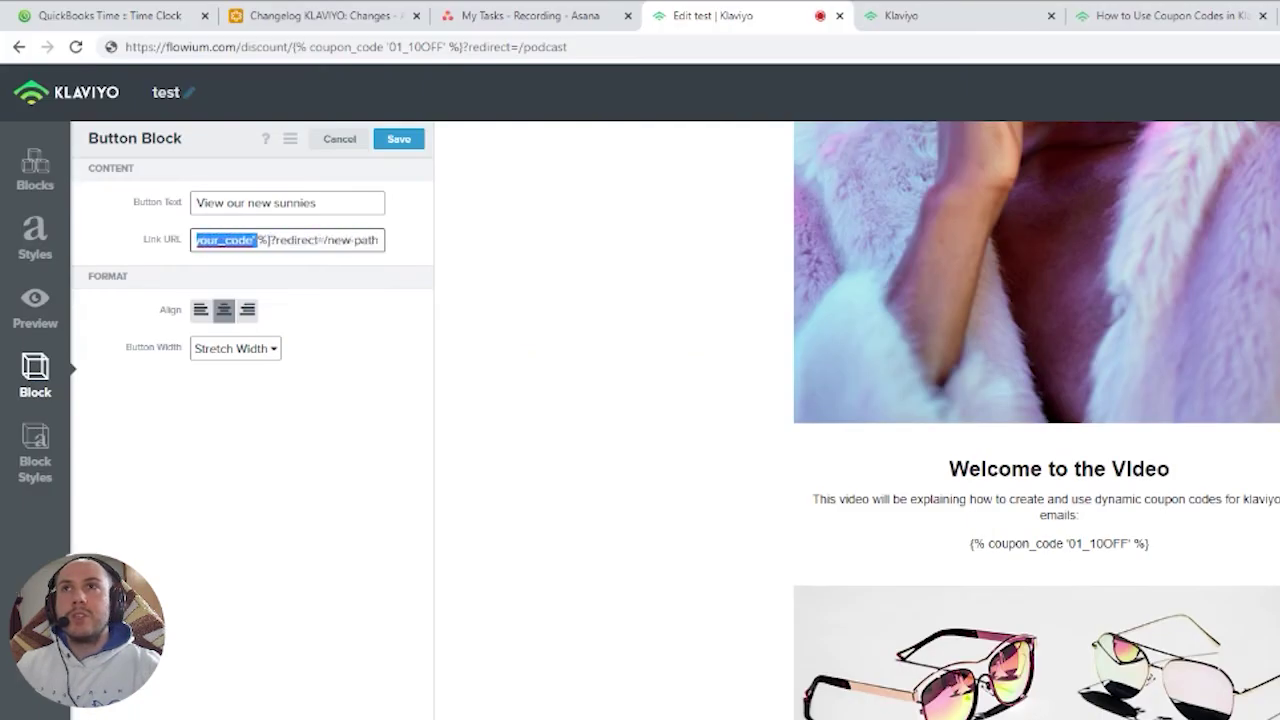
key(ctrl+v)
click(406, 142)
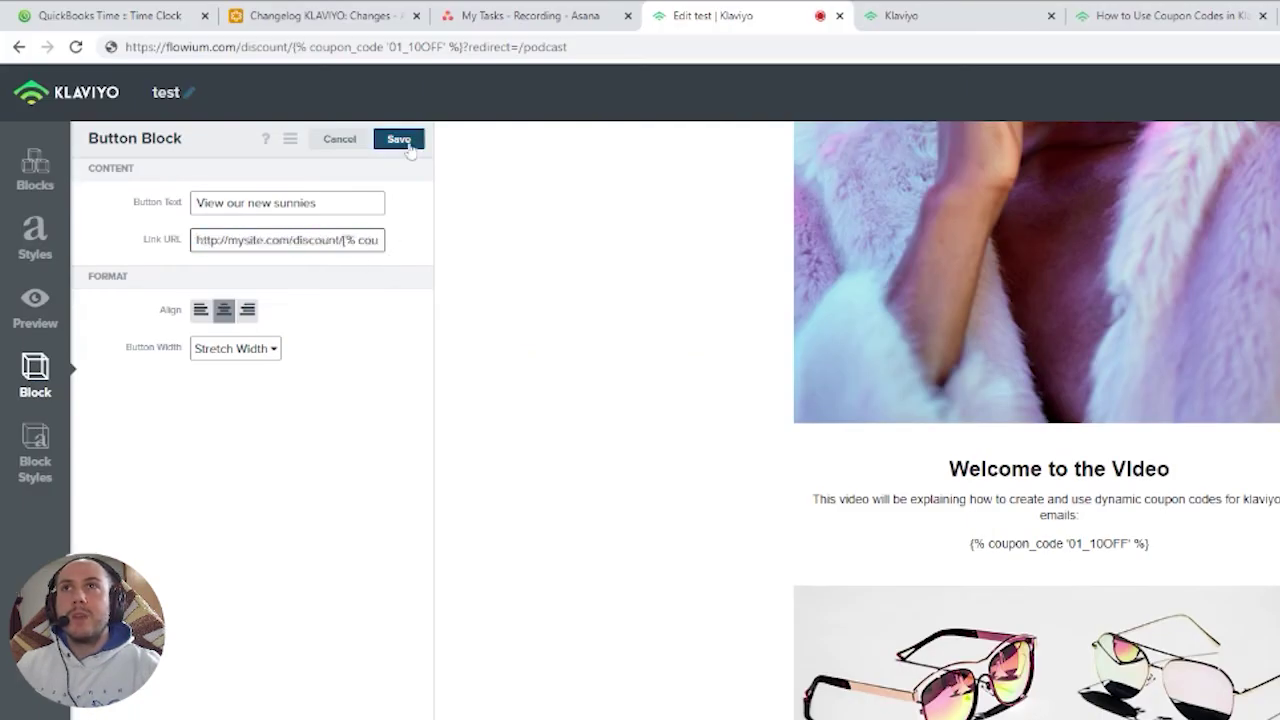
Preview the email directly in Klaviyo and view the View our new sunnies button.
click(35, 300)
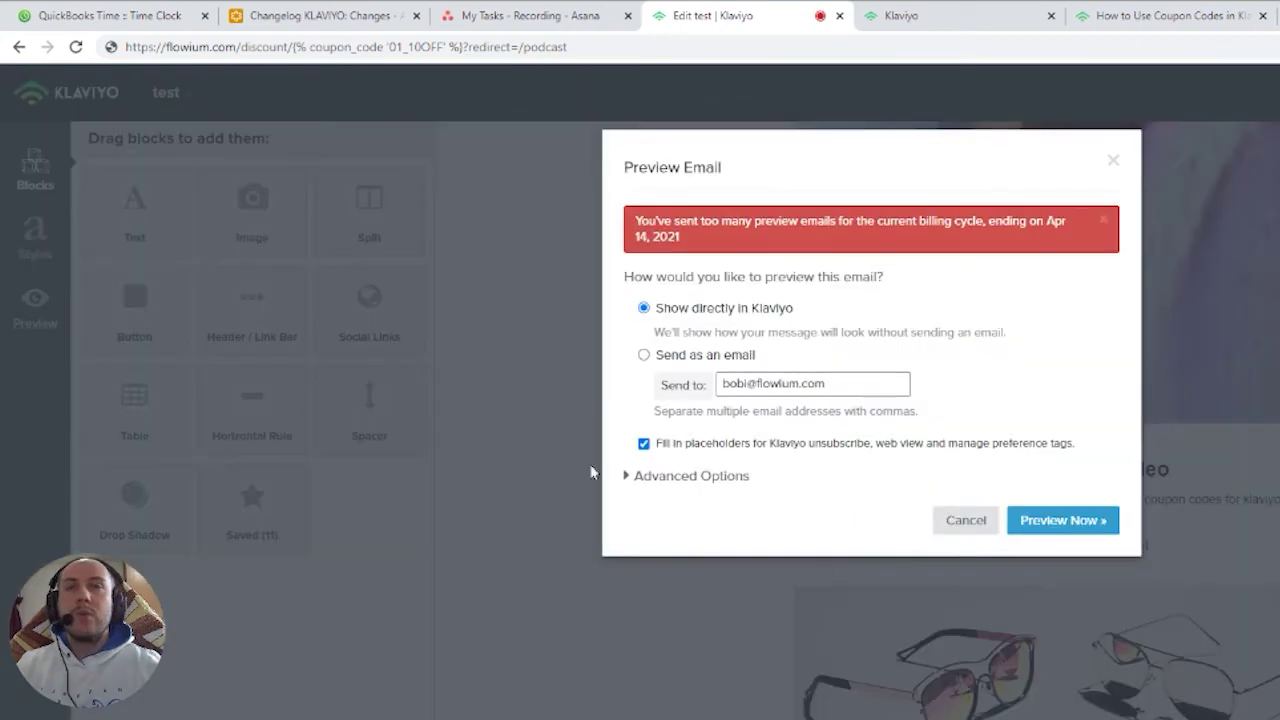
click(1088, 530)
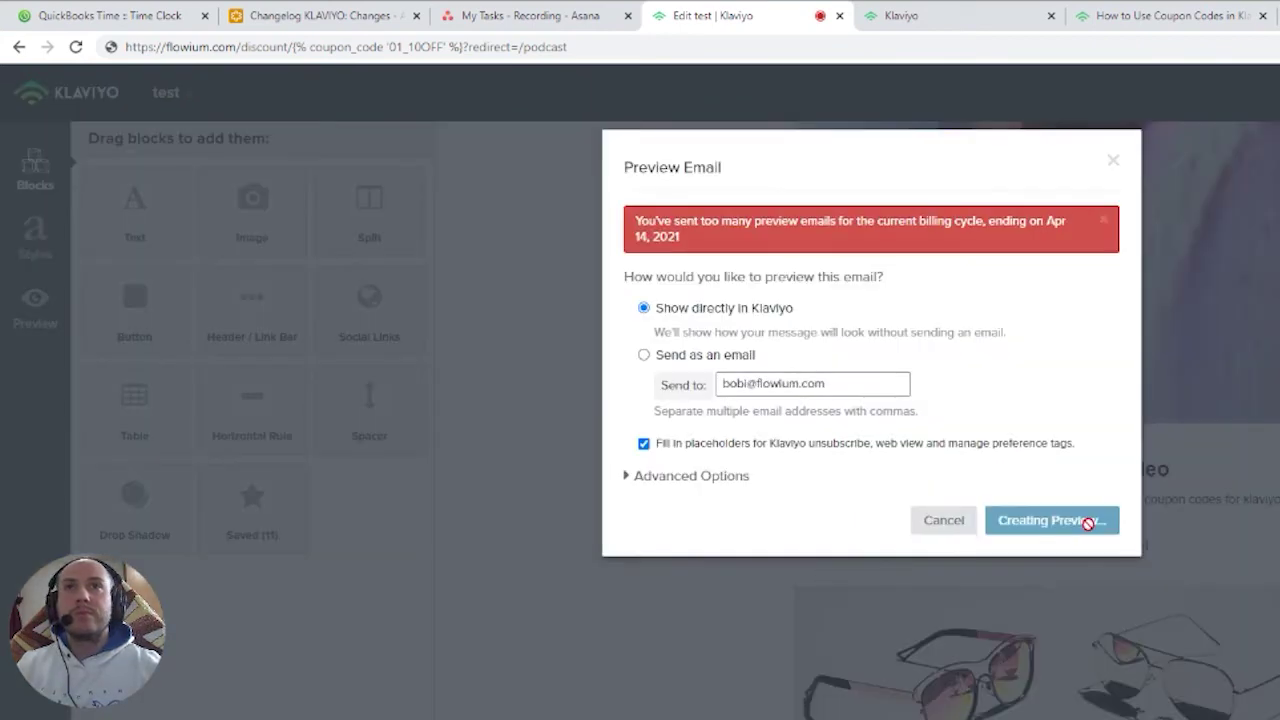
scroll(1057, 514, down, 6)
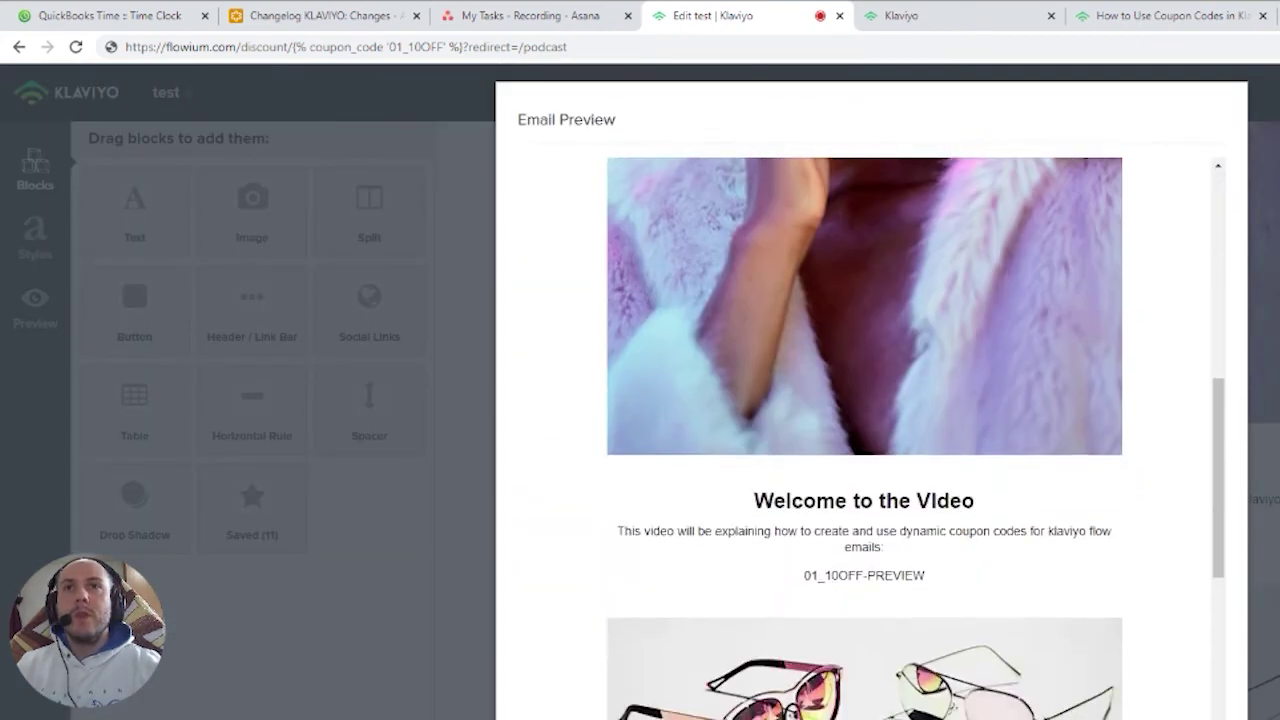
scroll(988, 590, down, 4)
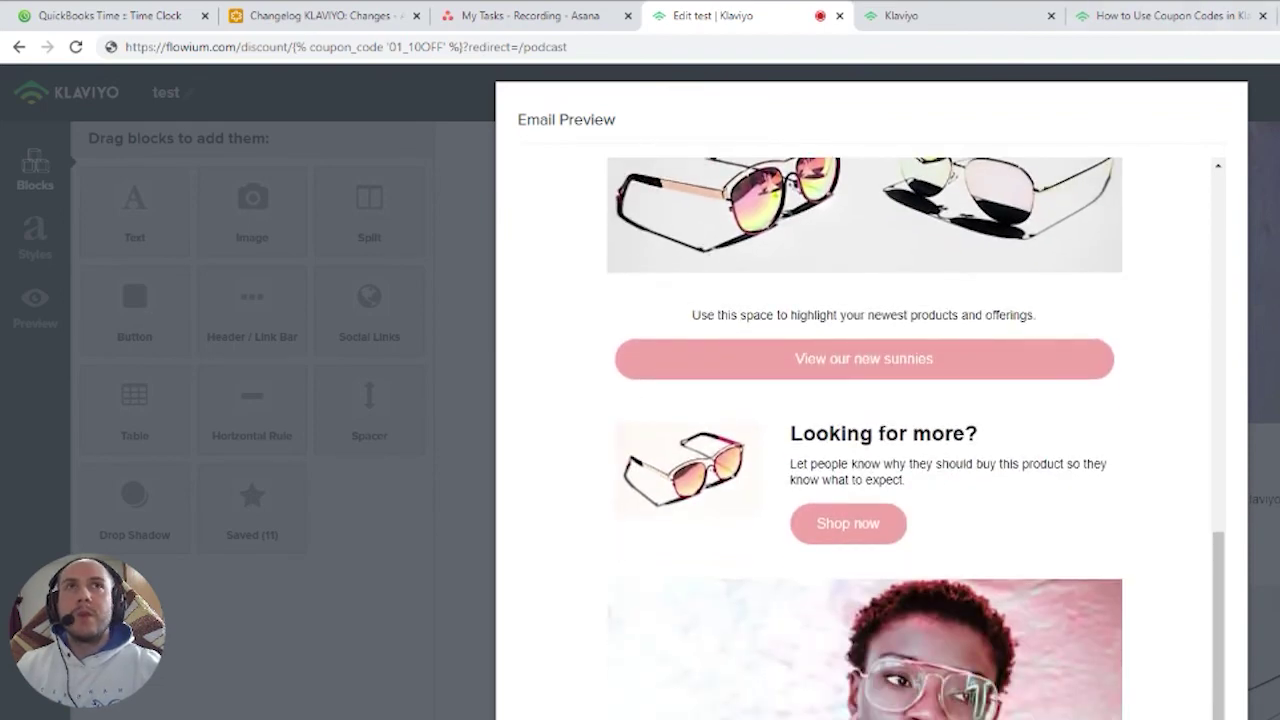
key(ctrl+t)
text(http://mysite.com/discount/01_10OFF-PREVIEW?redirect=/new-path)
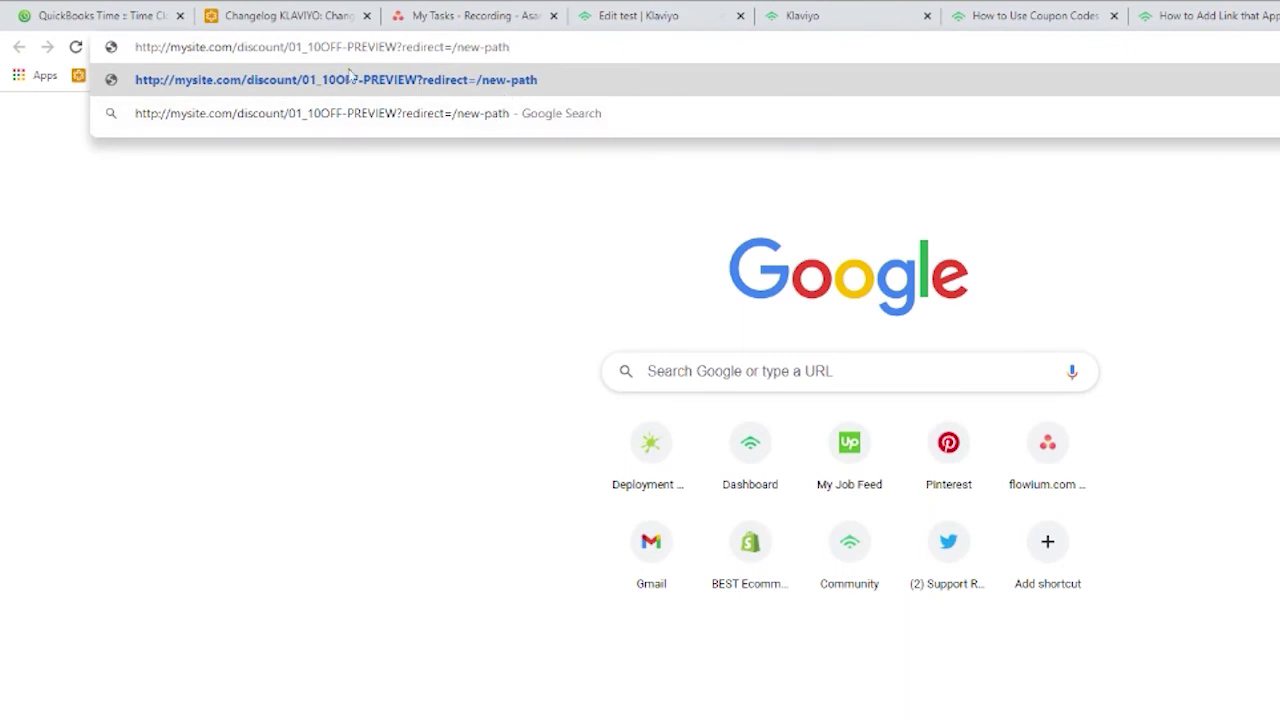
drag(294, 47, 384, 47)
drag(238, 47, 133, 60)
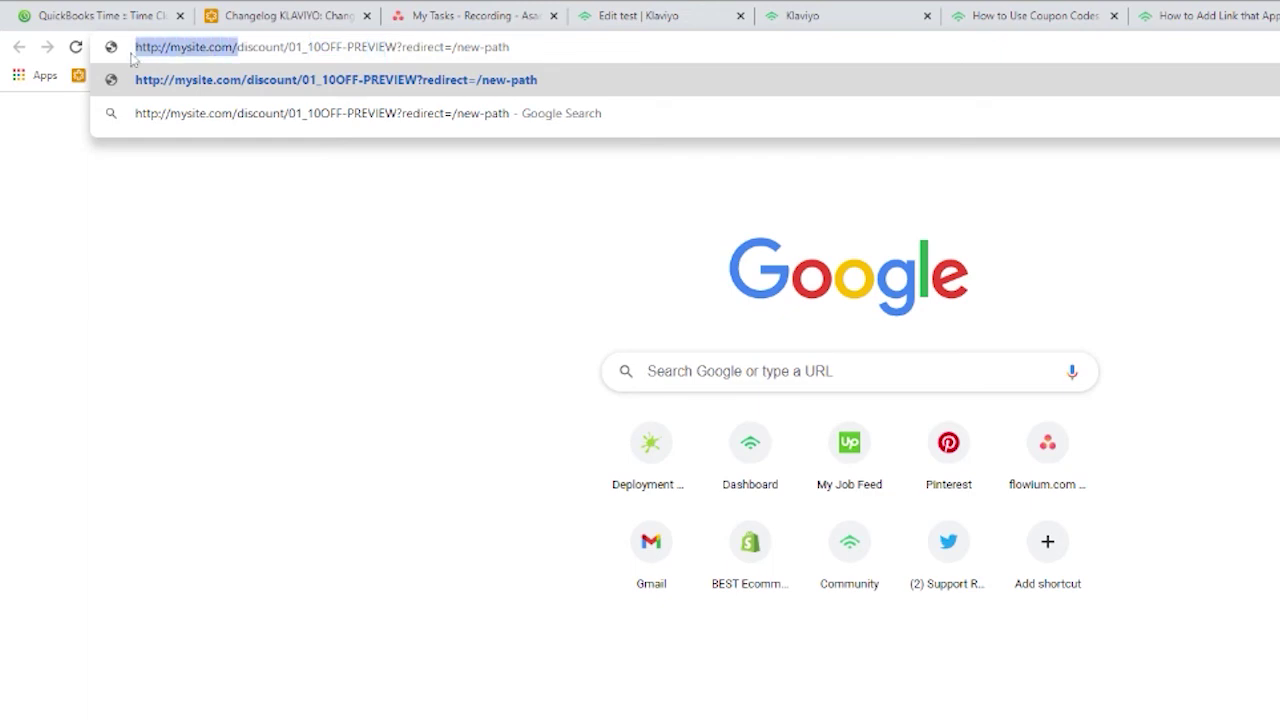
click(189, 50)
drag(233, 47, 135, 47)
drag(312, 47, 336, 47)
drag(456, 47, 510, 47)
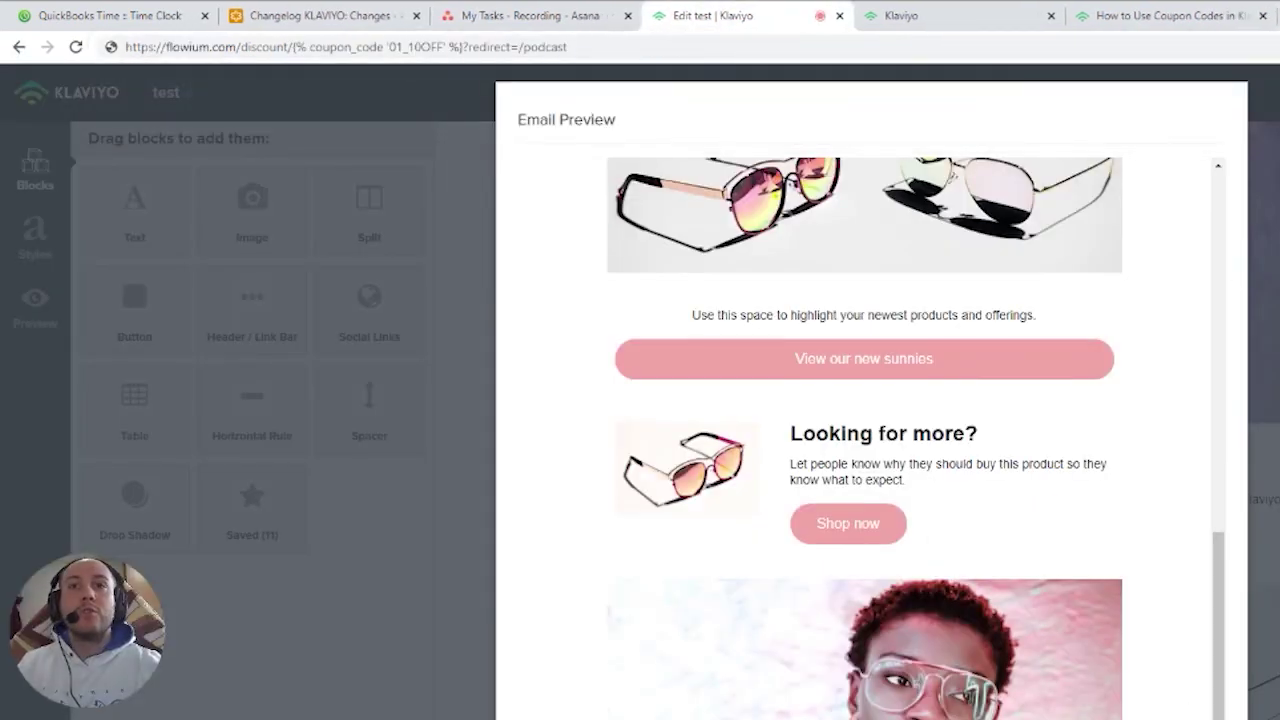
key(Escape)
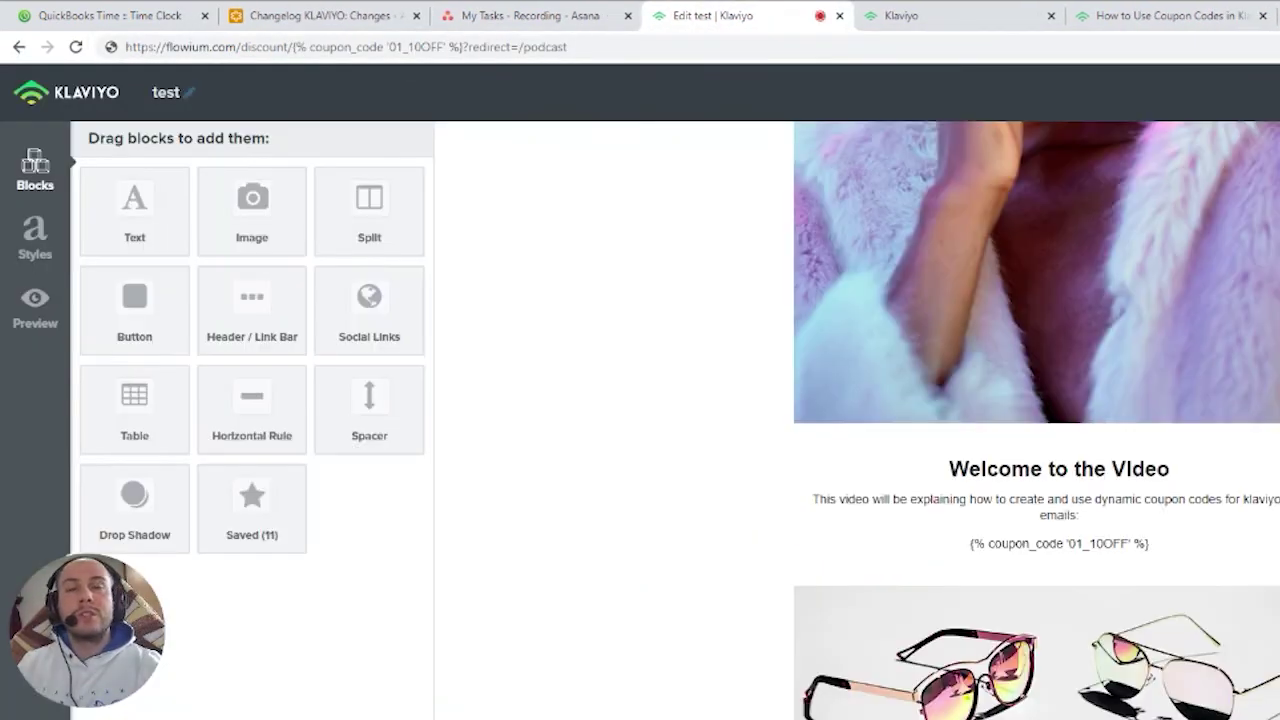